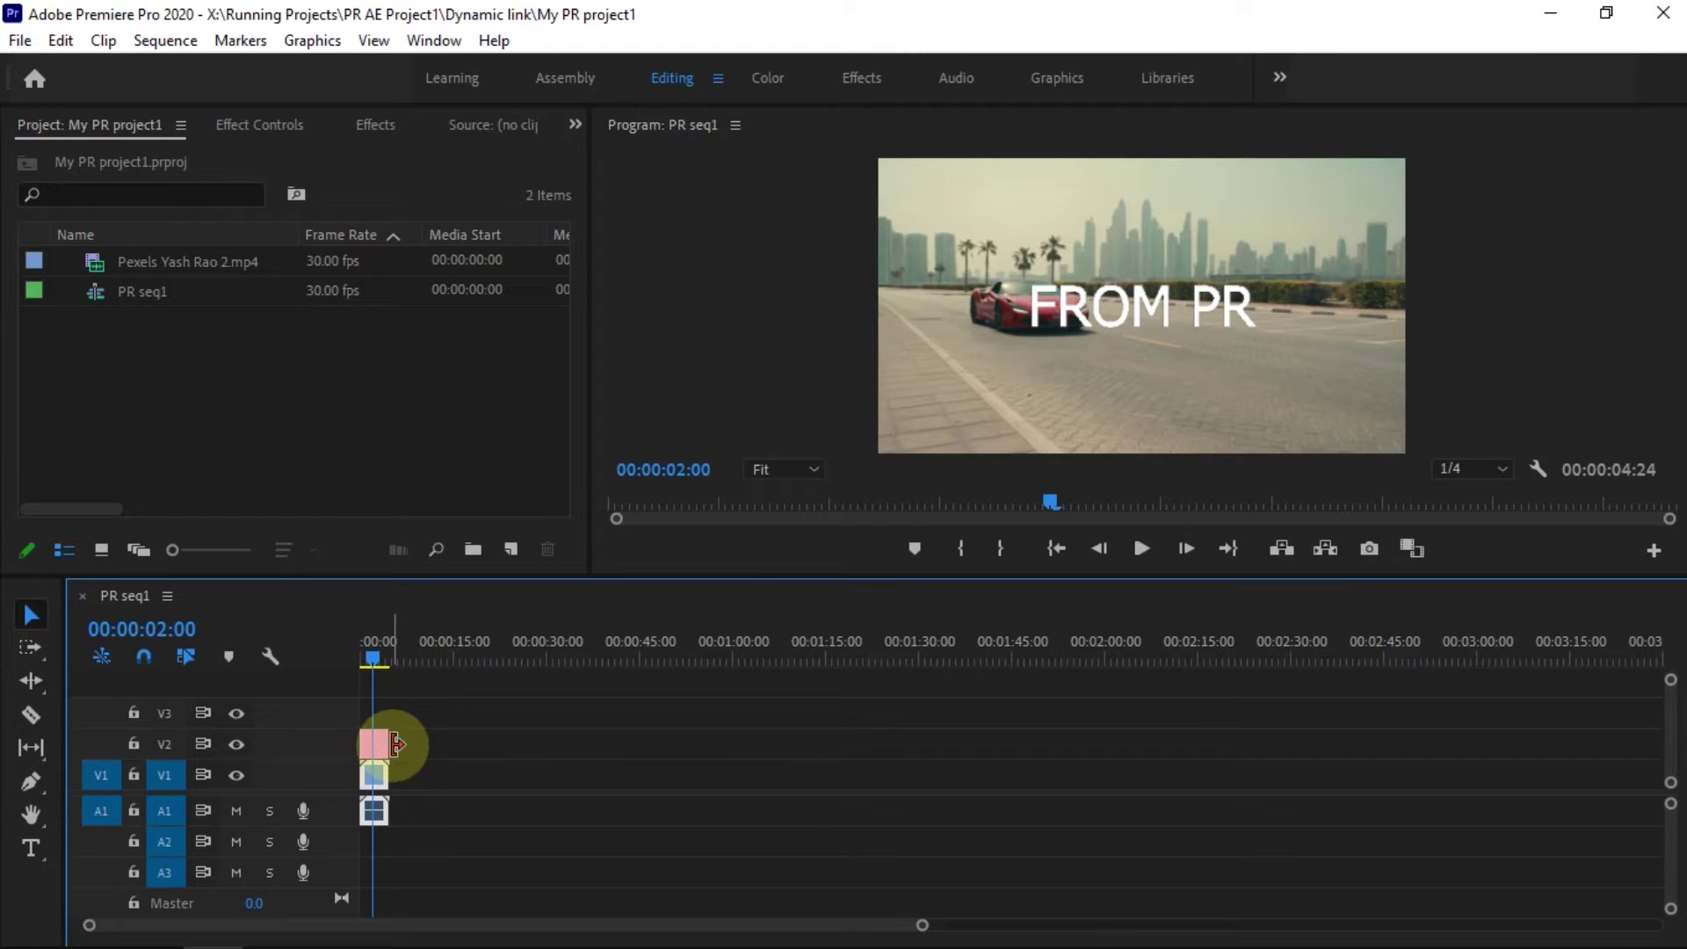
- Bring After Effects' My AE Project1 to the front and open the File menu's import options
click(388, 779)
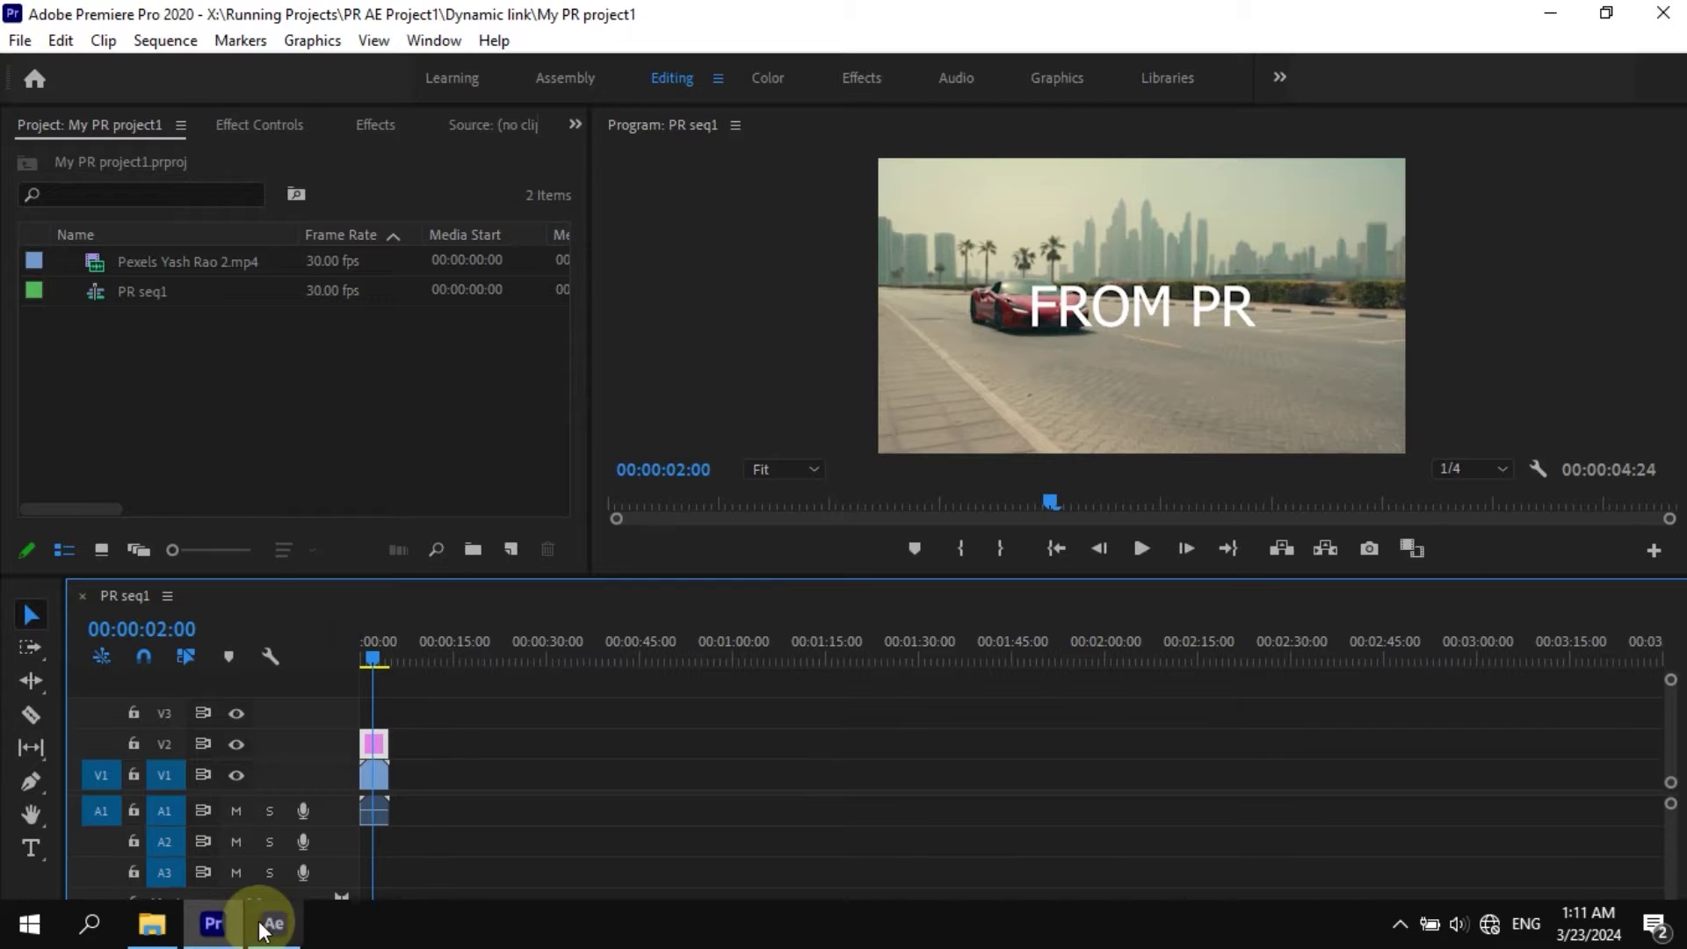
click(263, 920)
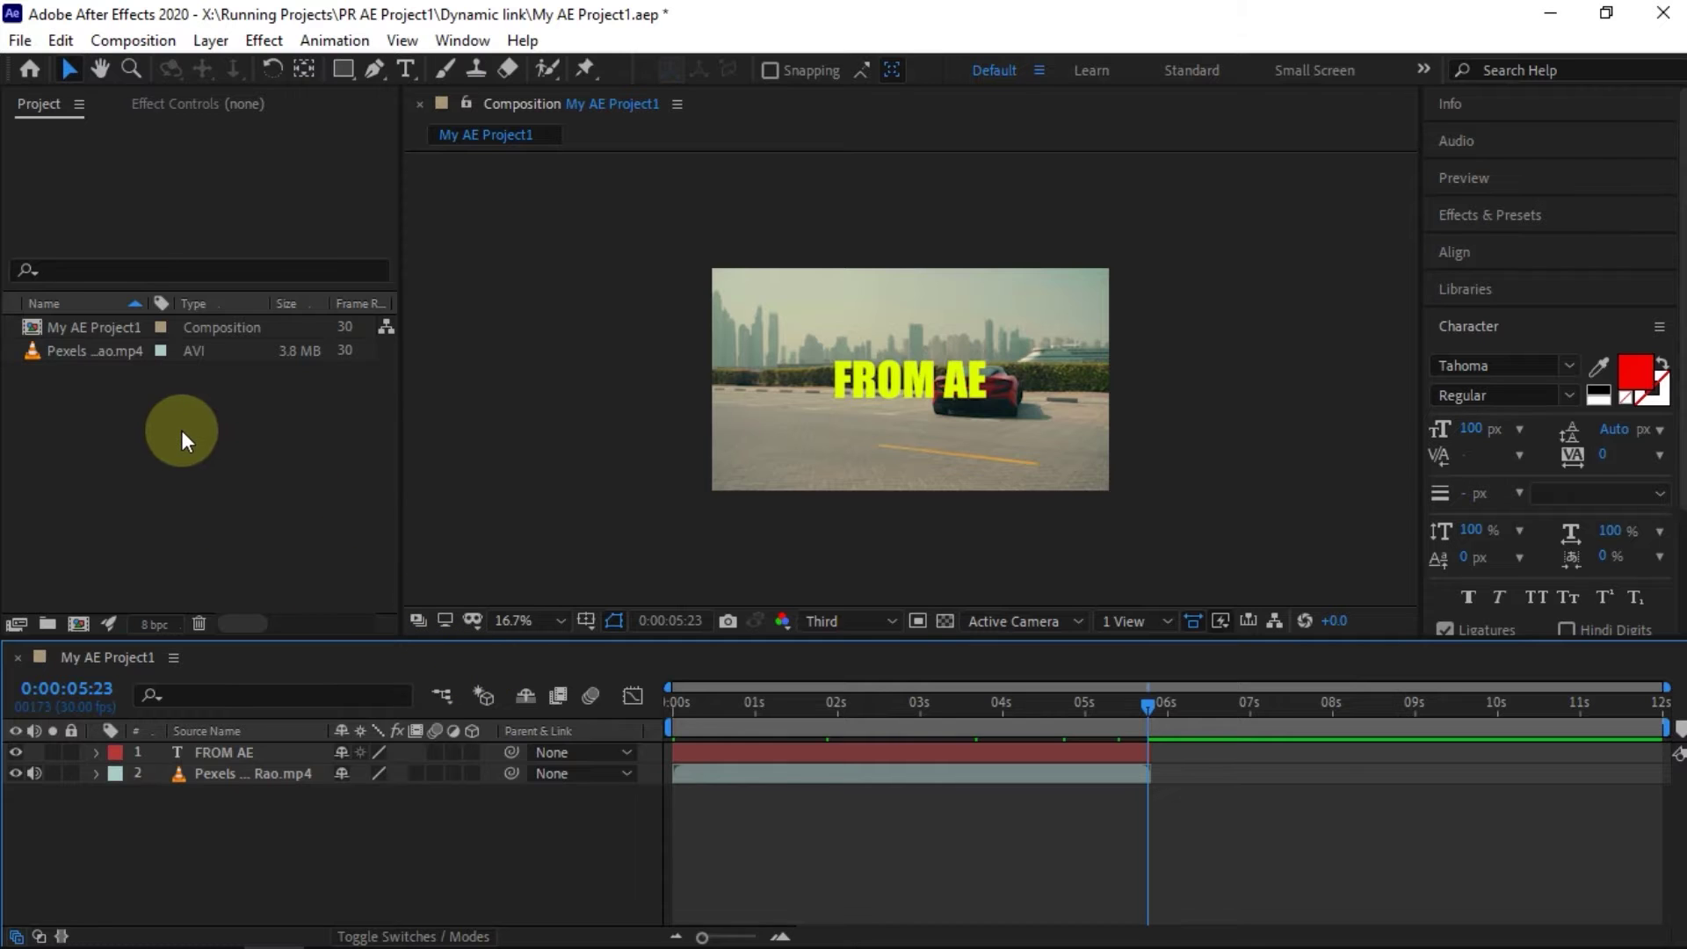
click(18, 41)
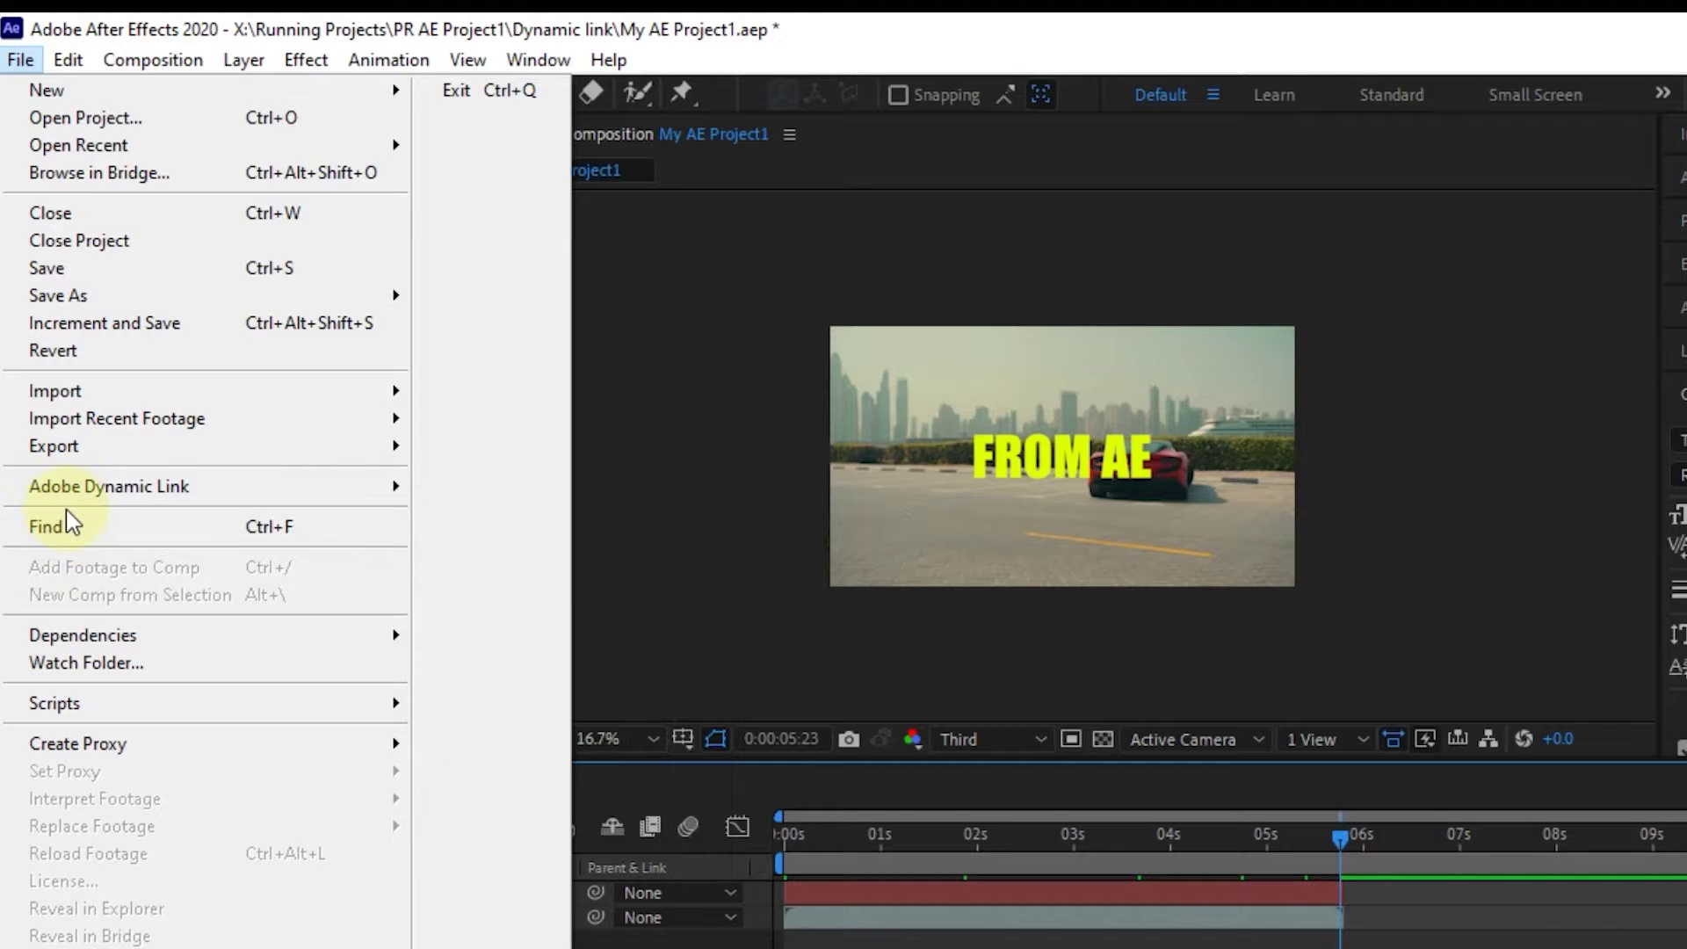
mouse_move(197, 392)
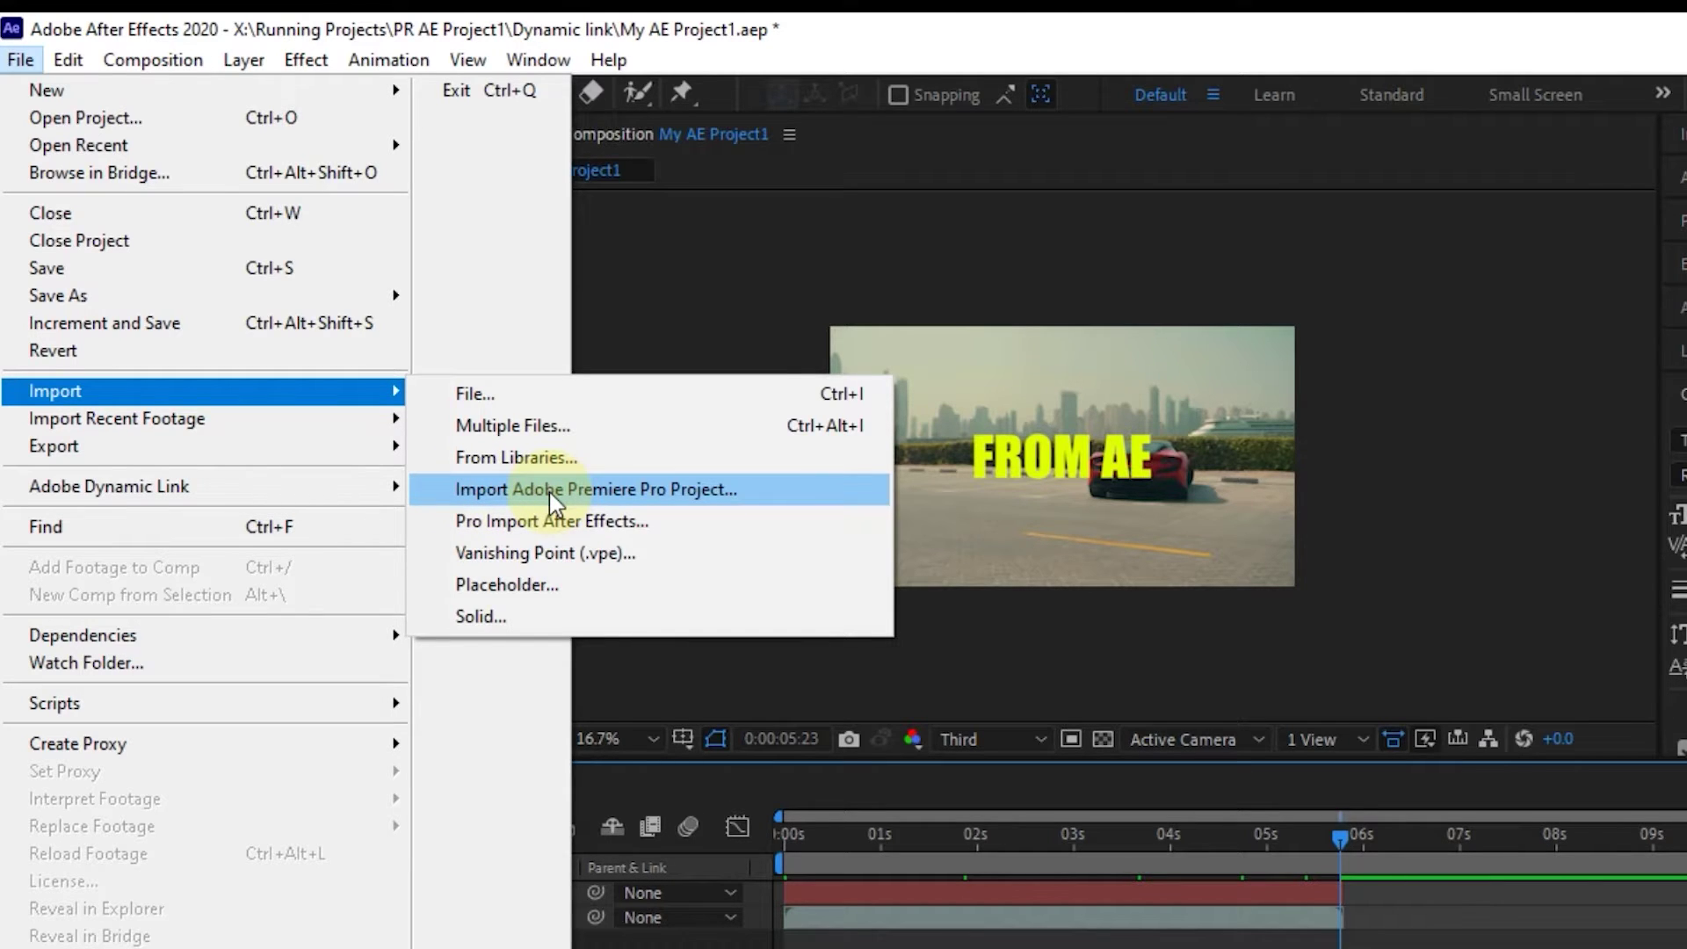
- Import the Premiere project 'My PR project1' with all sequences and audio
click(551, 496)
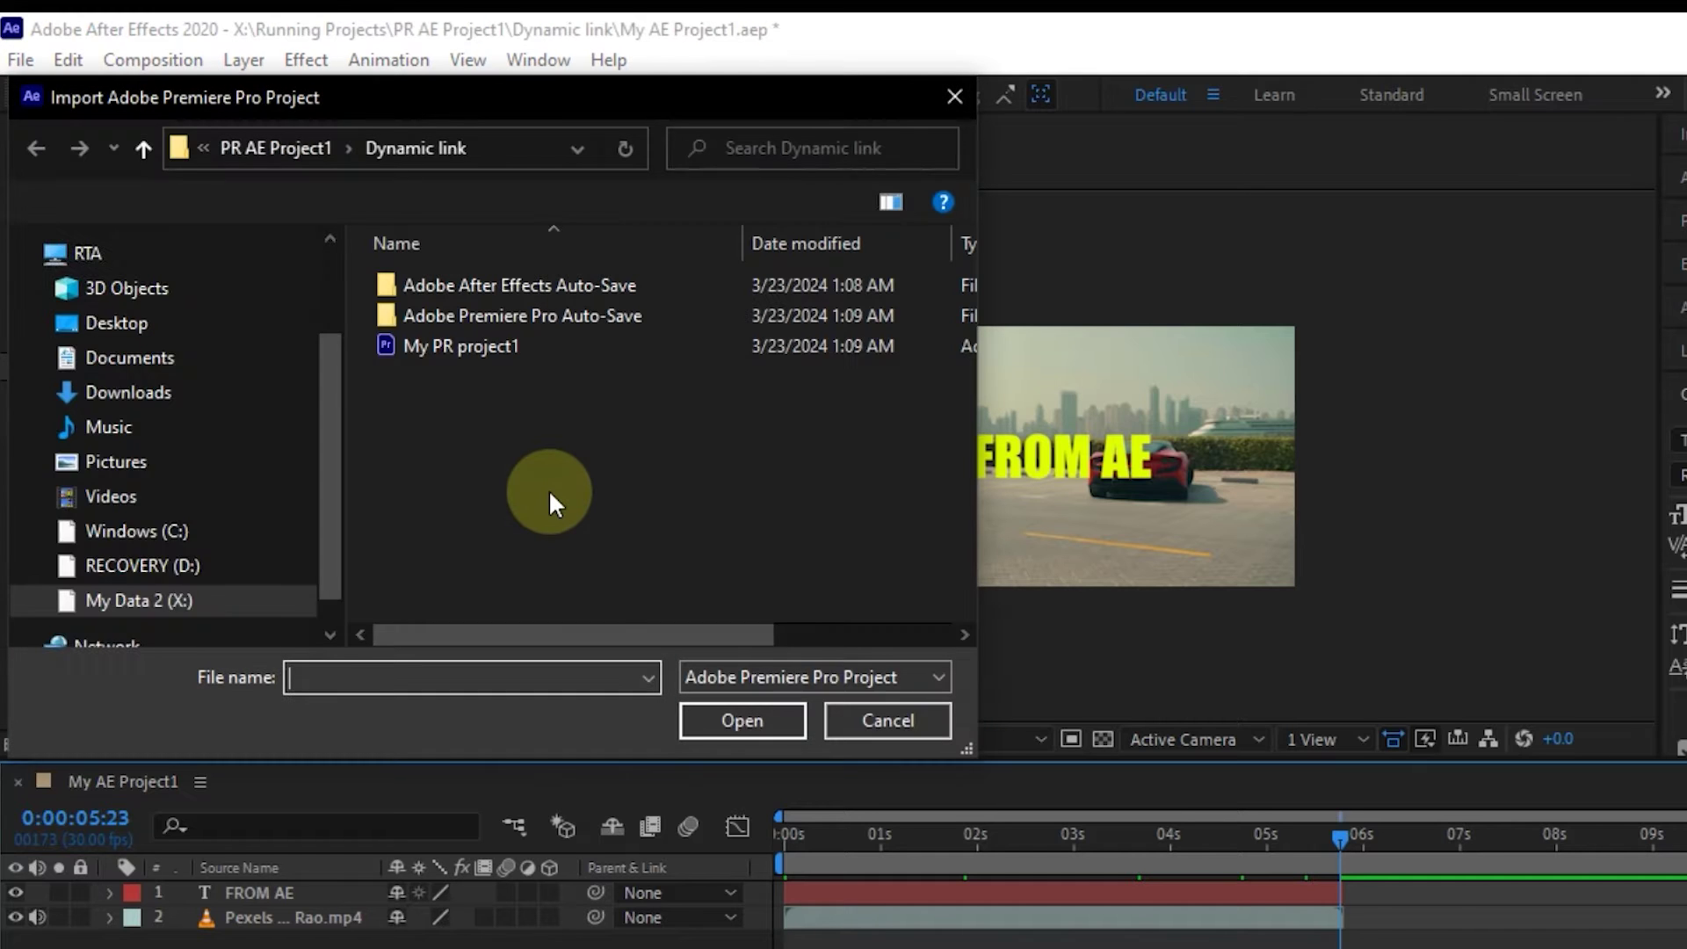
click(421, 348)
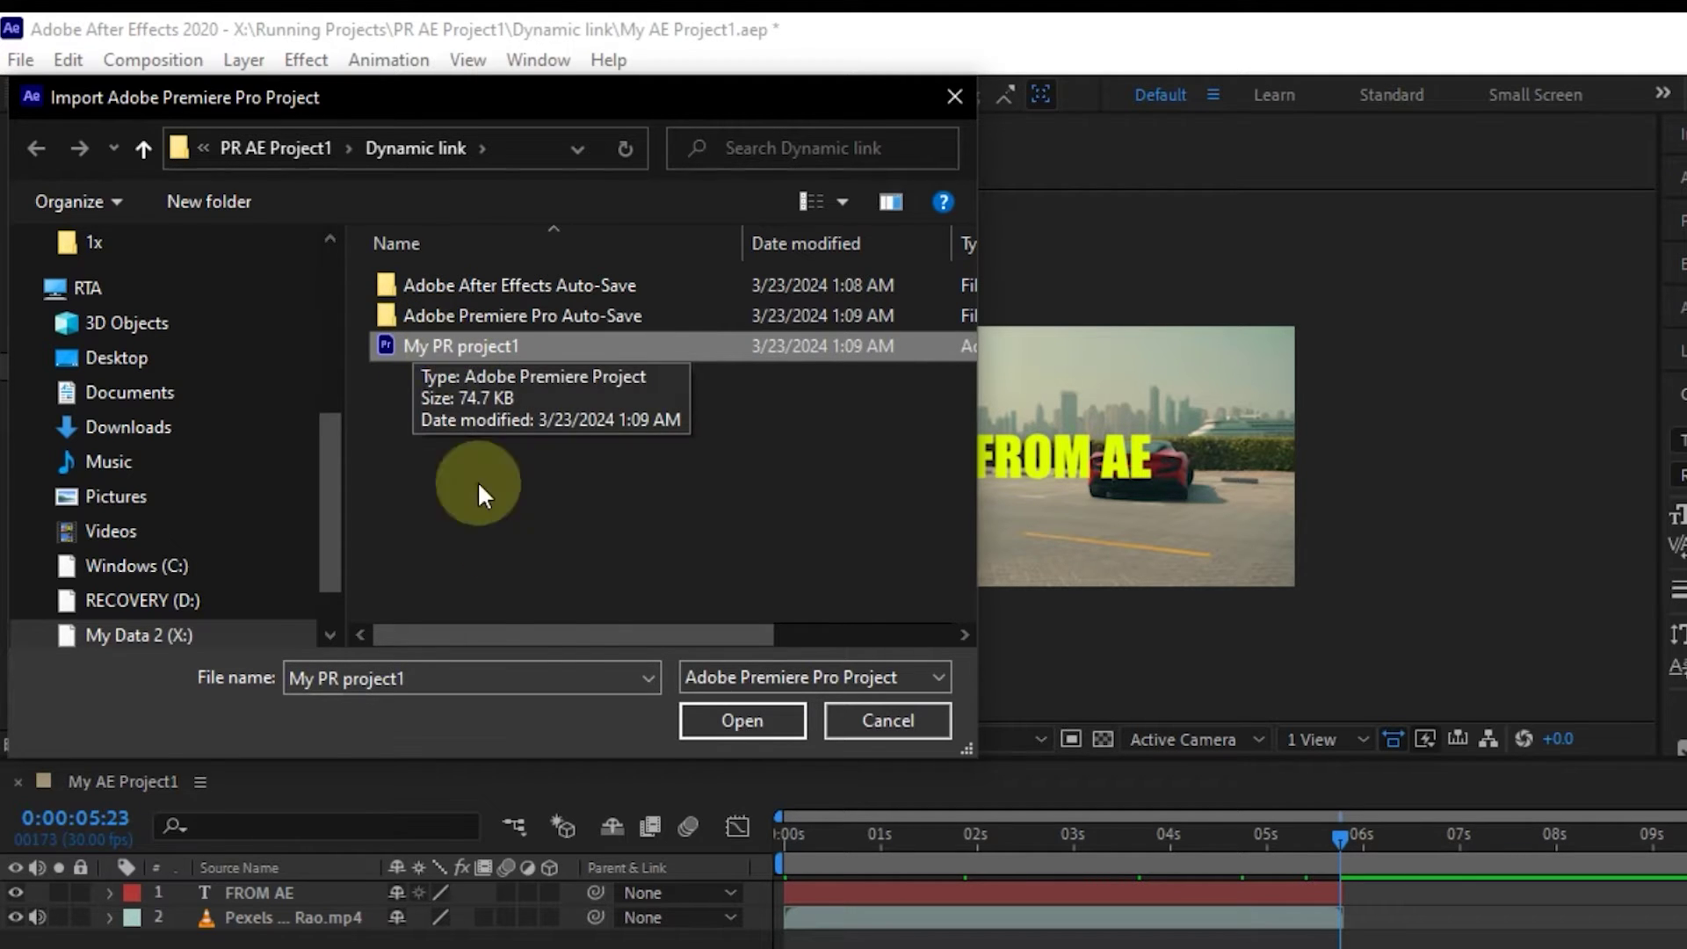
click(719, 725)
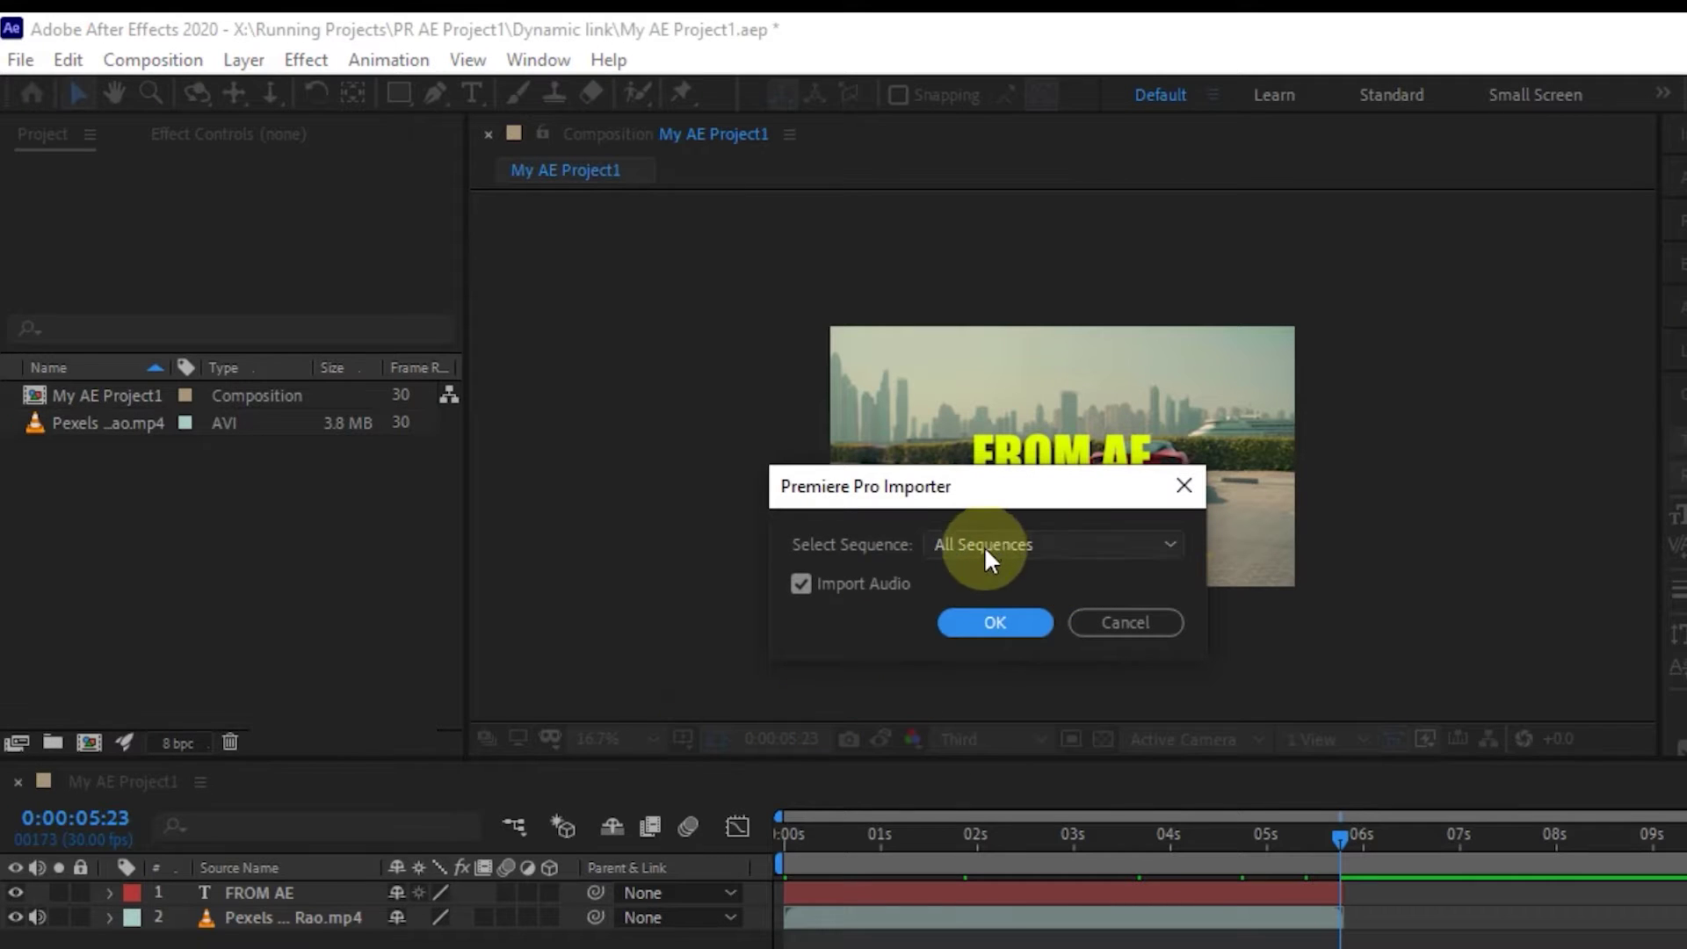
click(984, 545)
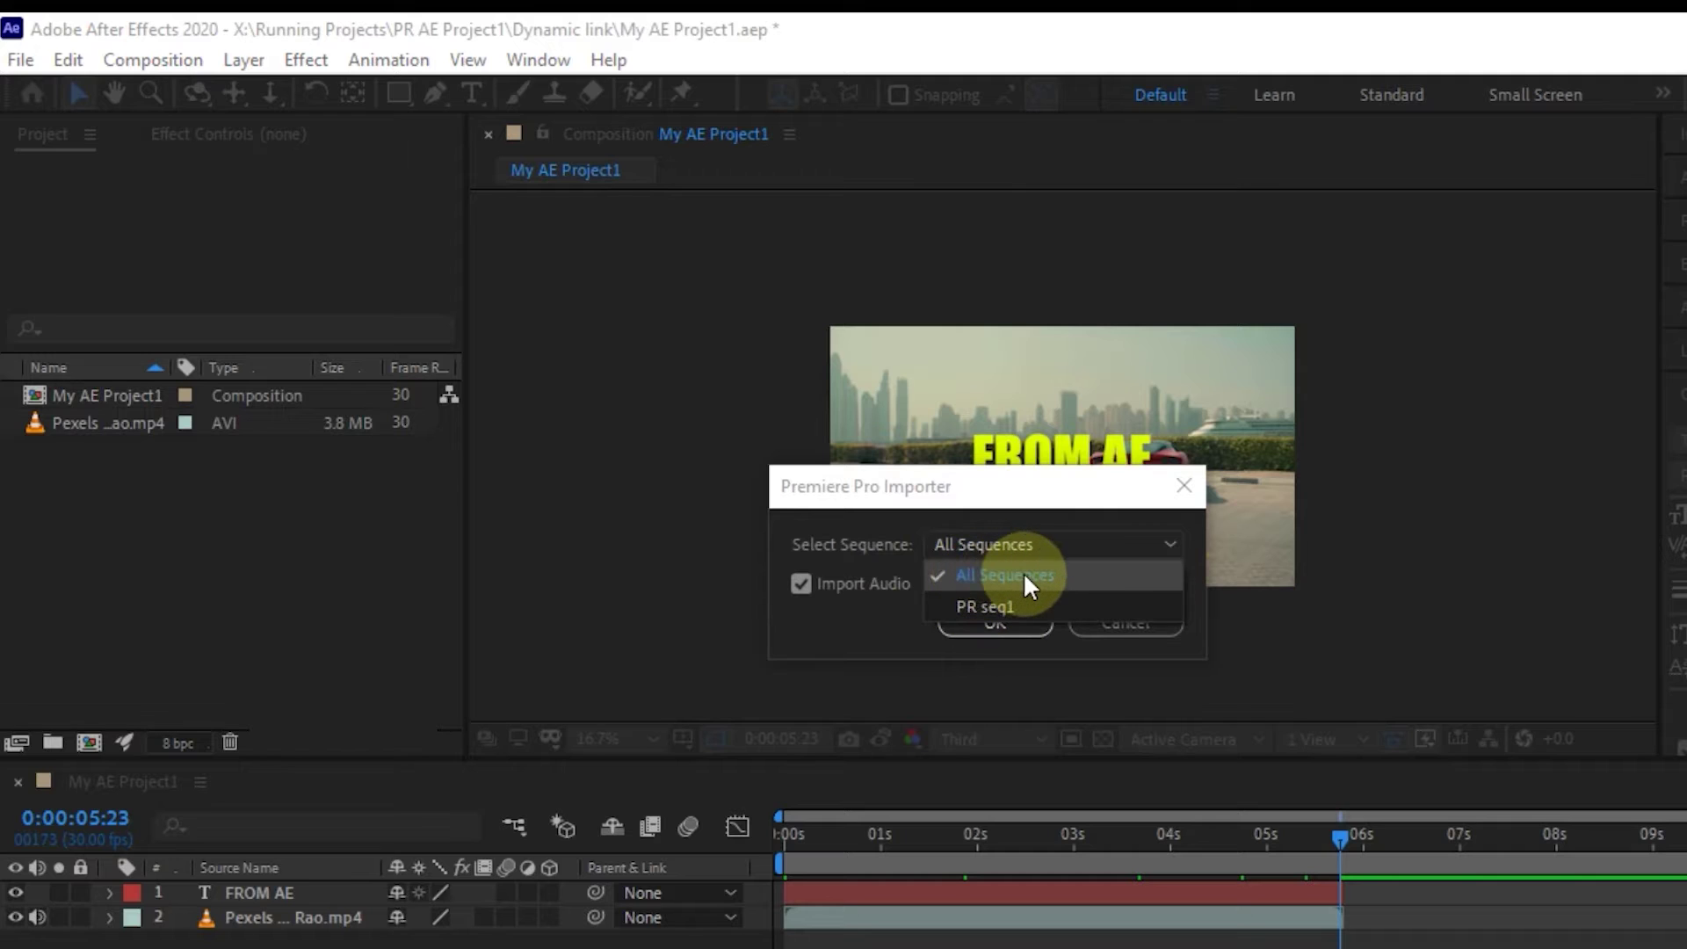
click(887, 485)
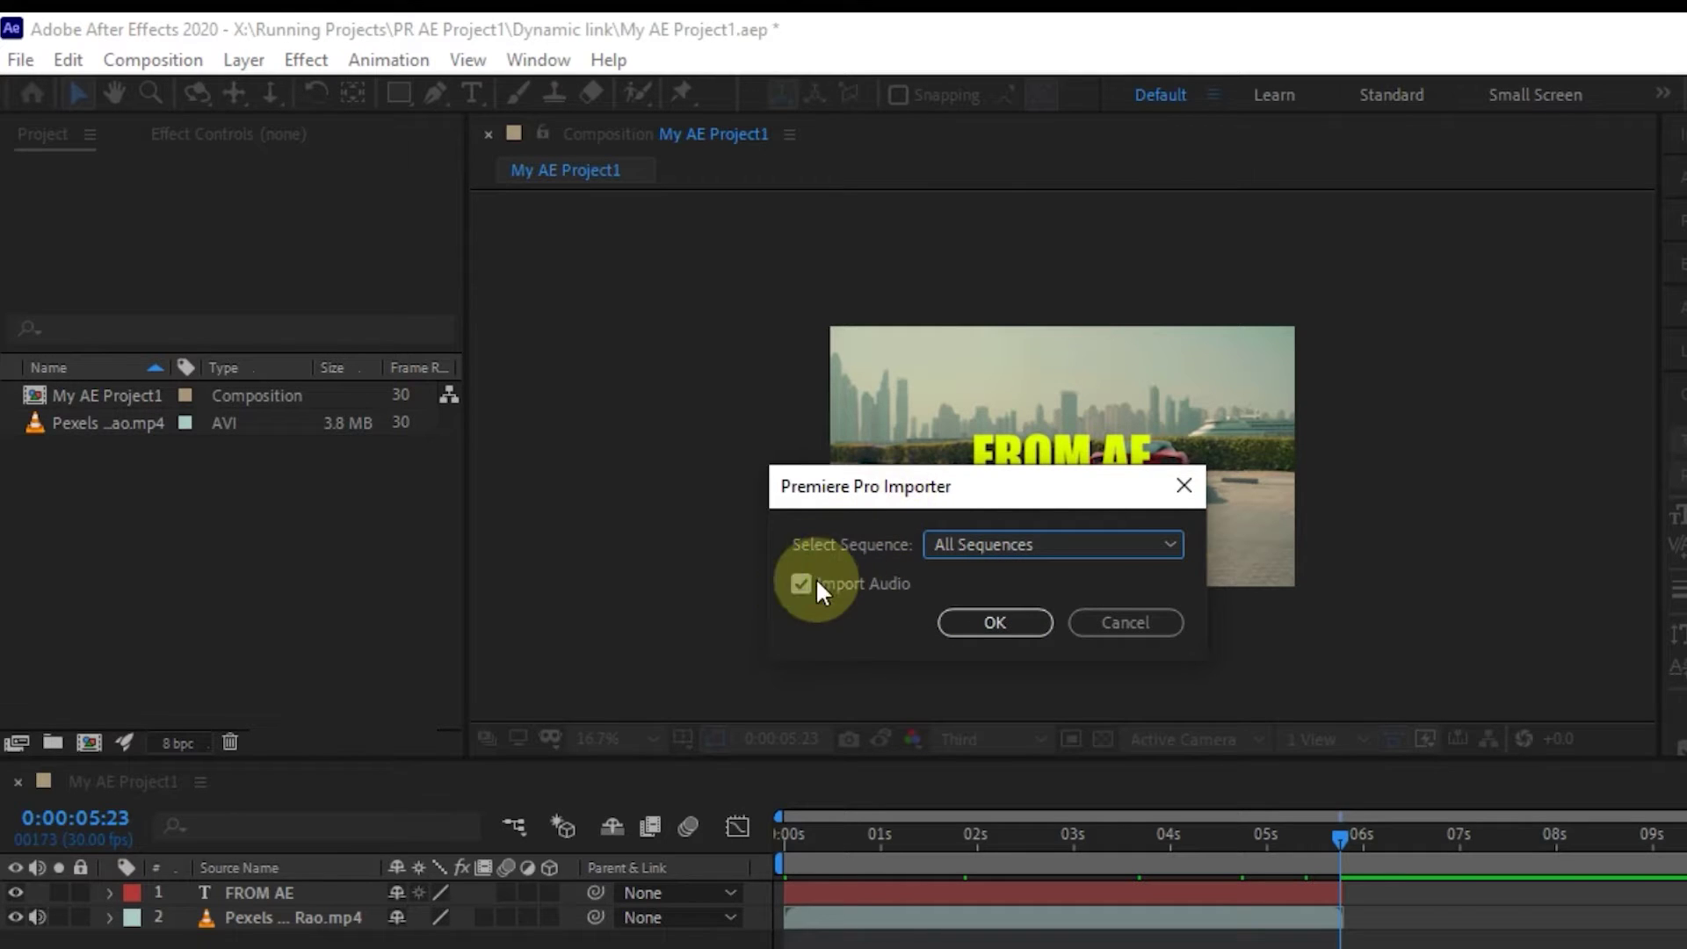
click(980, 625)
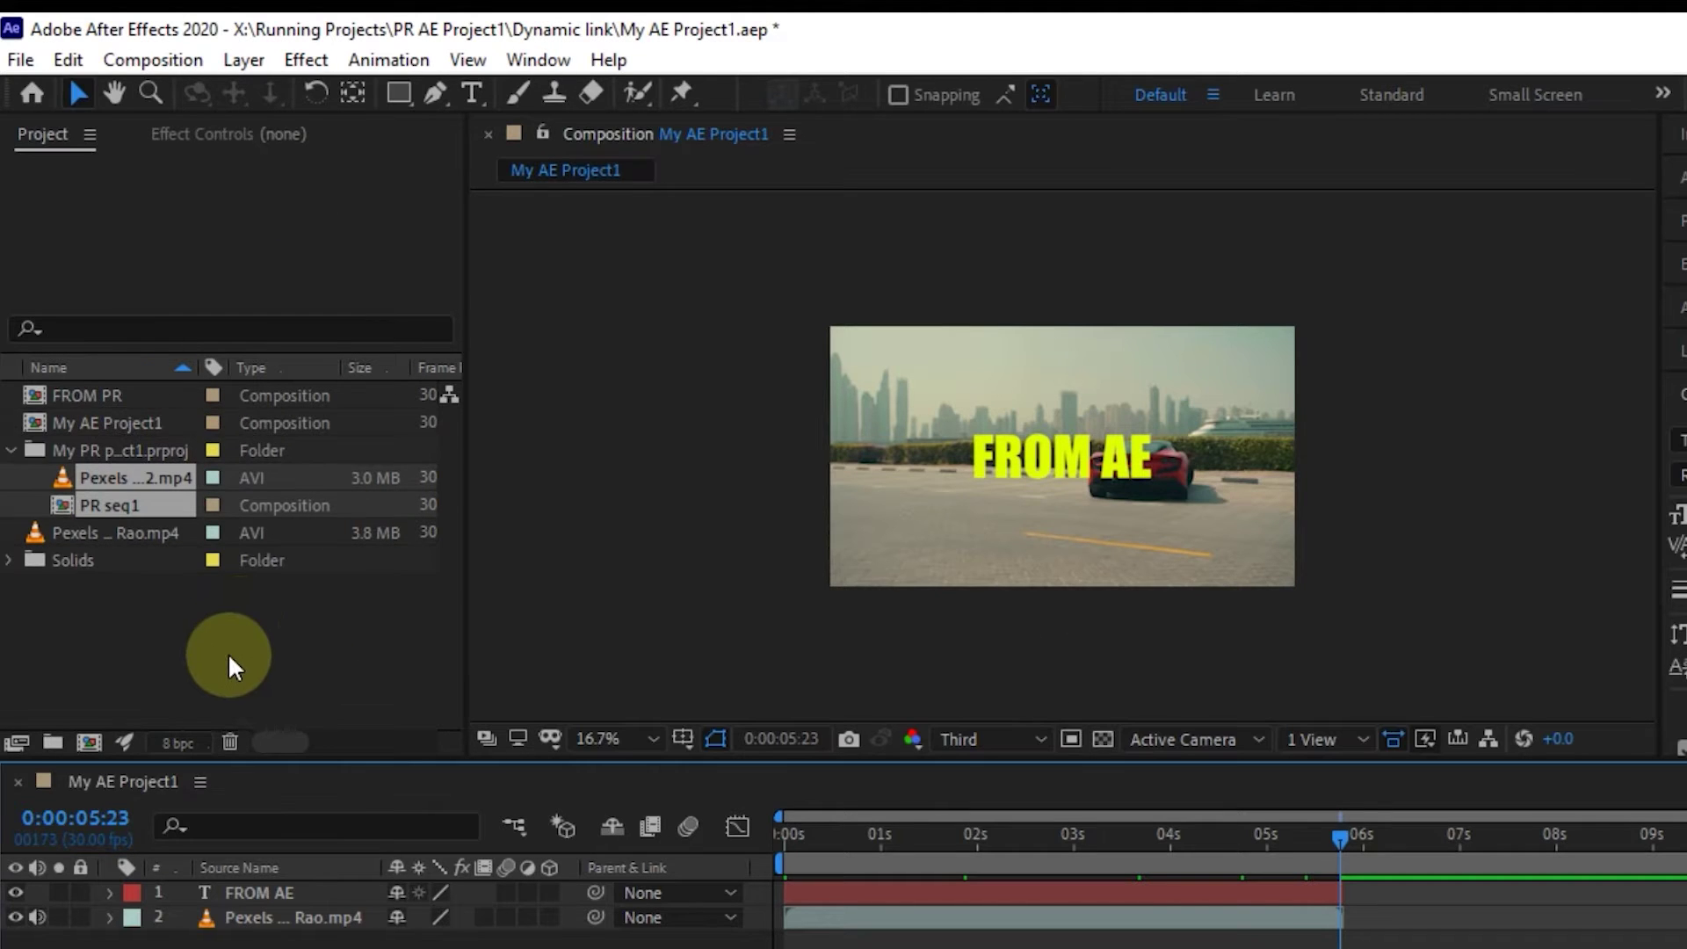
- Add PR seq1 from the imported Premiere folder as a layer in My AE Project1
click(93, 444)
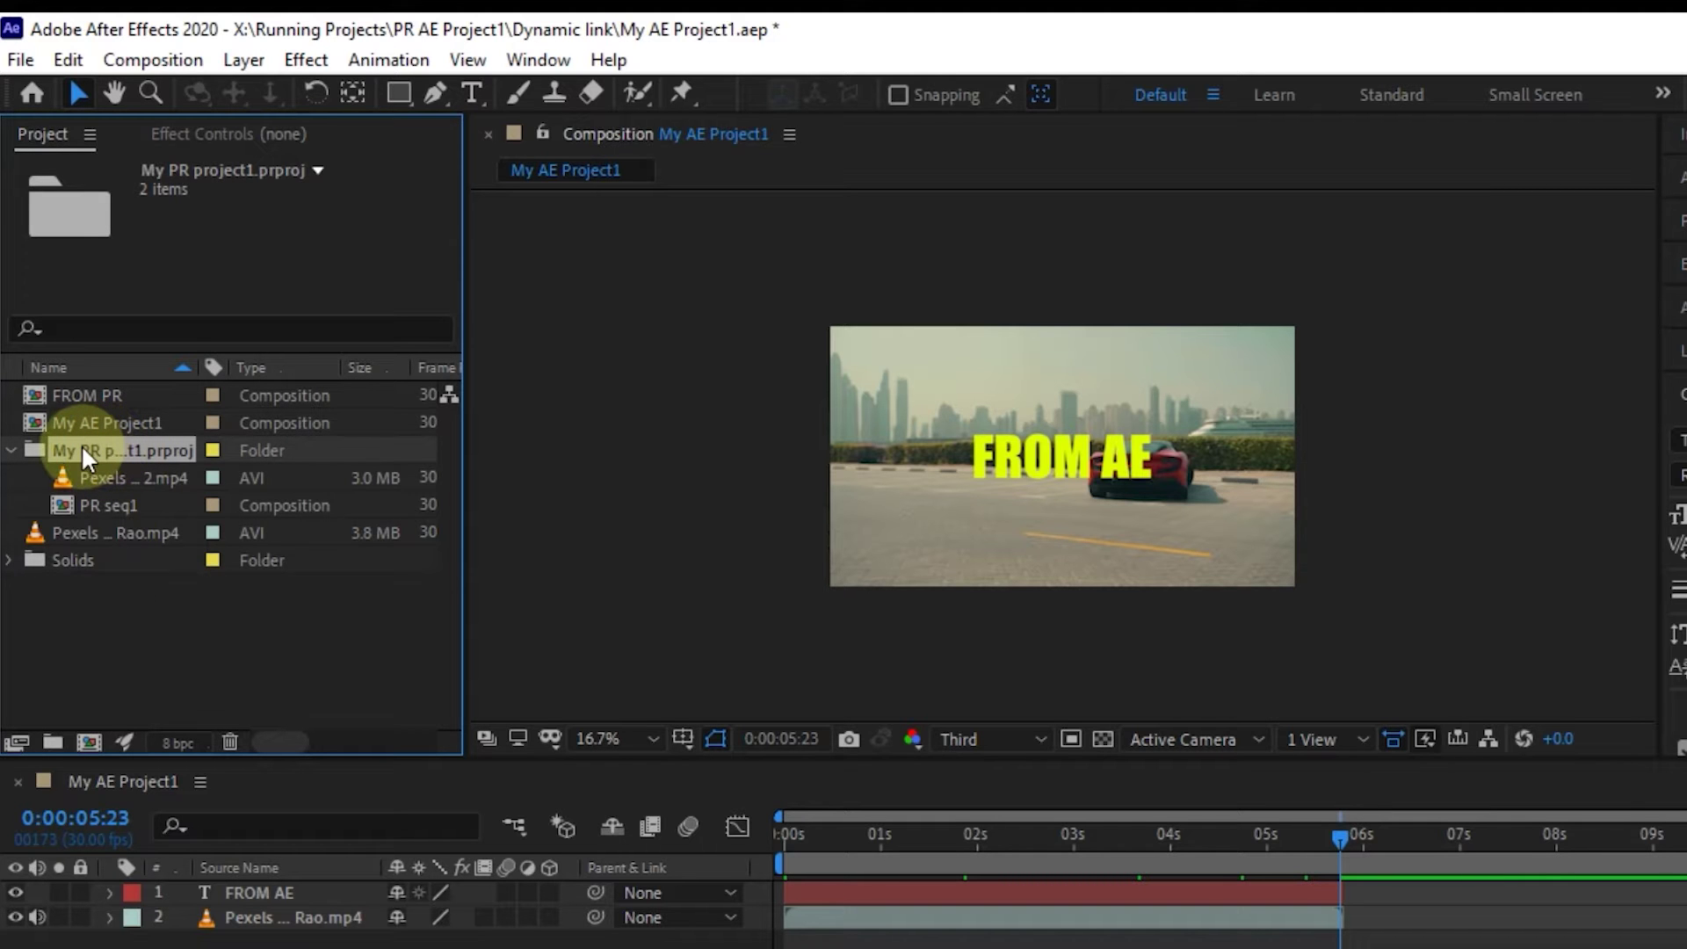
click(83, 501)
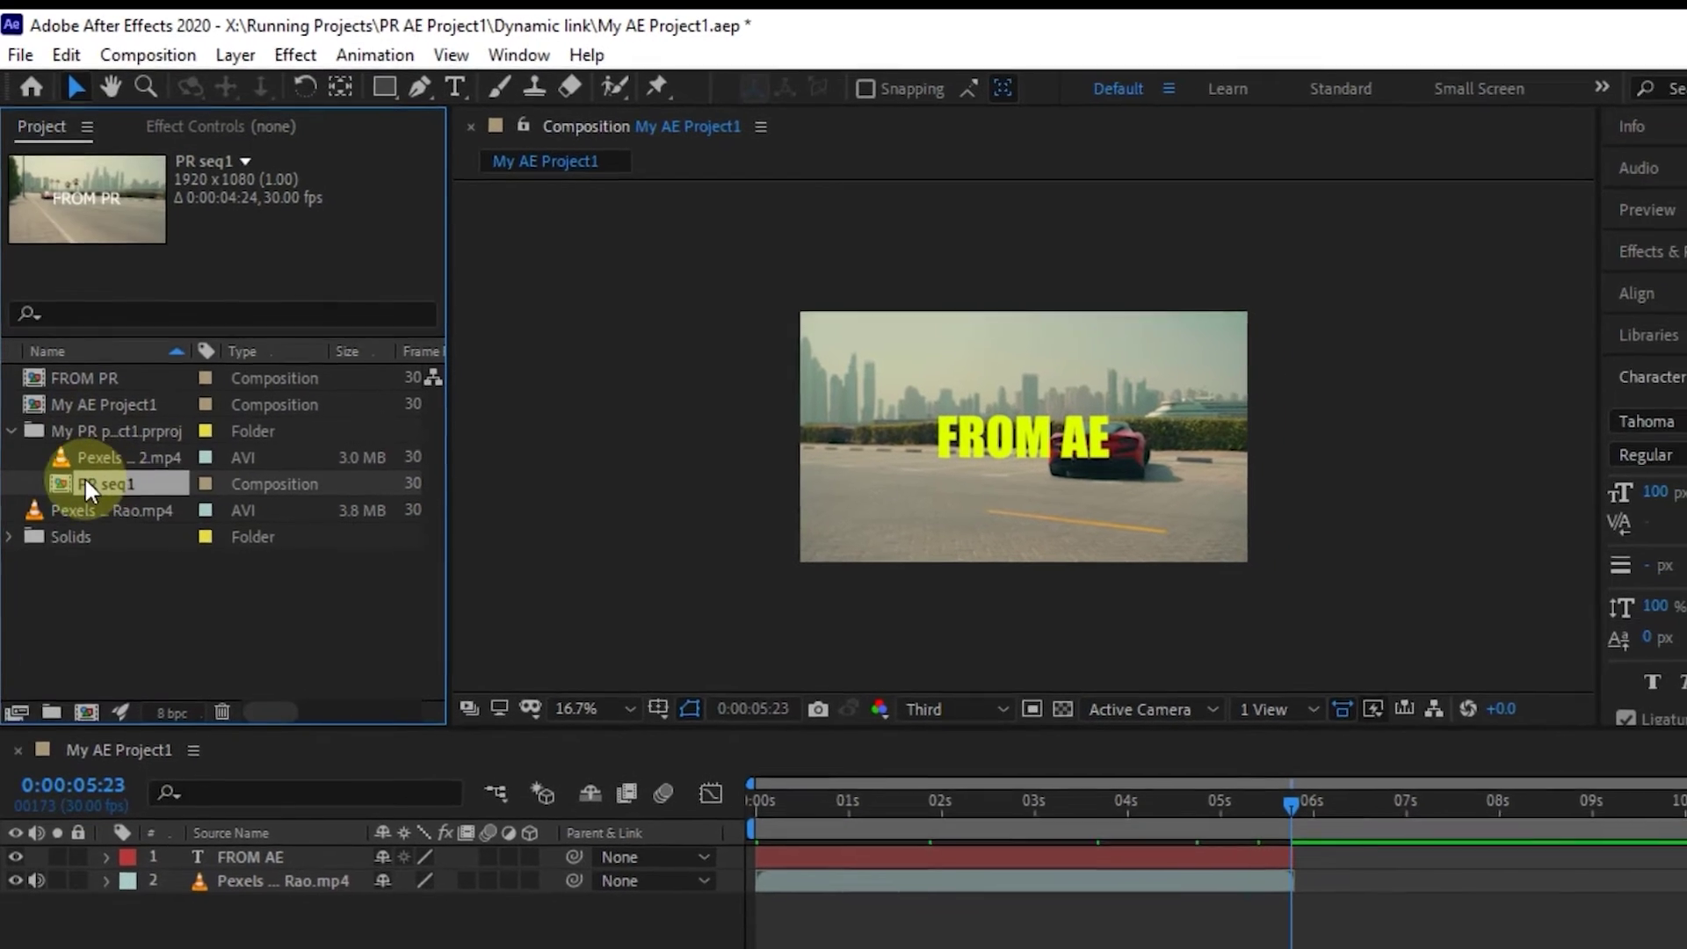
drag(98, 421, 746, 409)
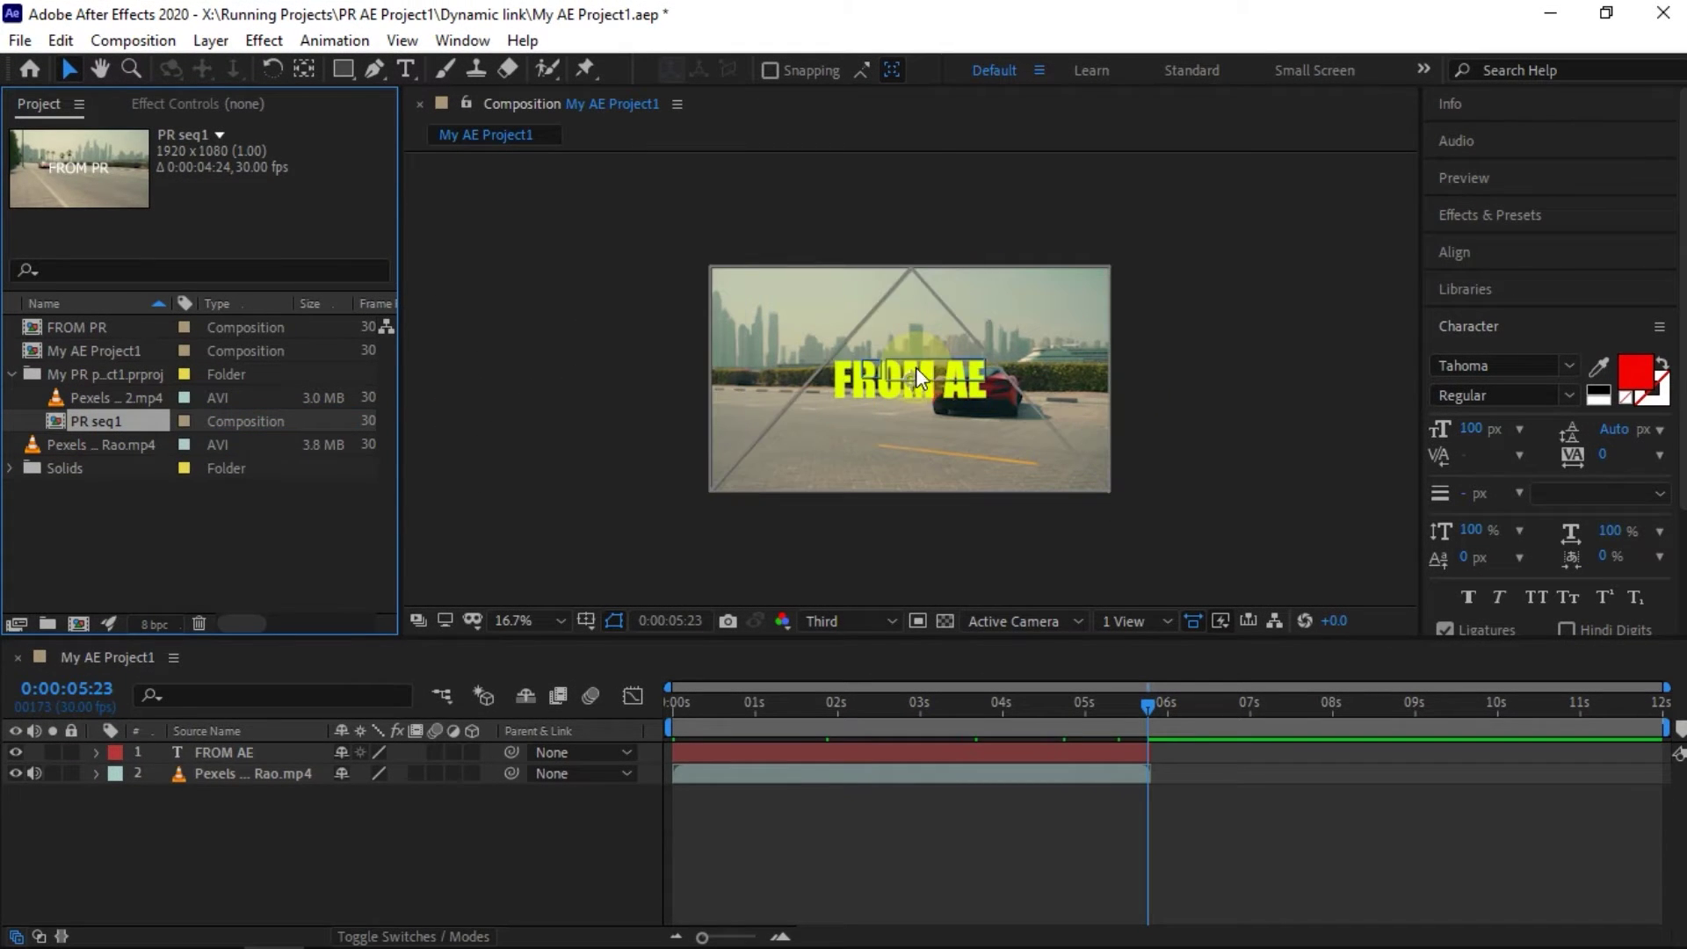
drag(746, 410, 915, 367)
- Shift PR seq1 to start where the FROM AE clip ends, then open its composition
mouse_move(885, 753)
mouse_down()
mouse_move(1385, 753)
mouse_move(1355, 752)
mouse_up()
drag(1191, 734, 1153, 699)
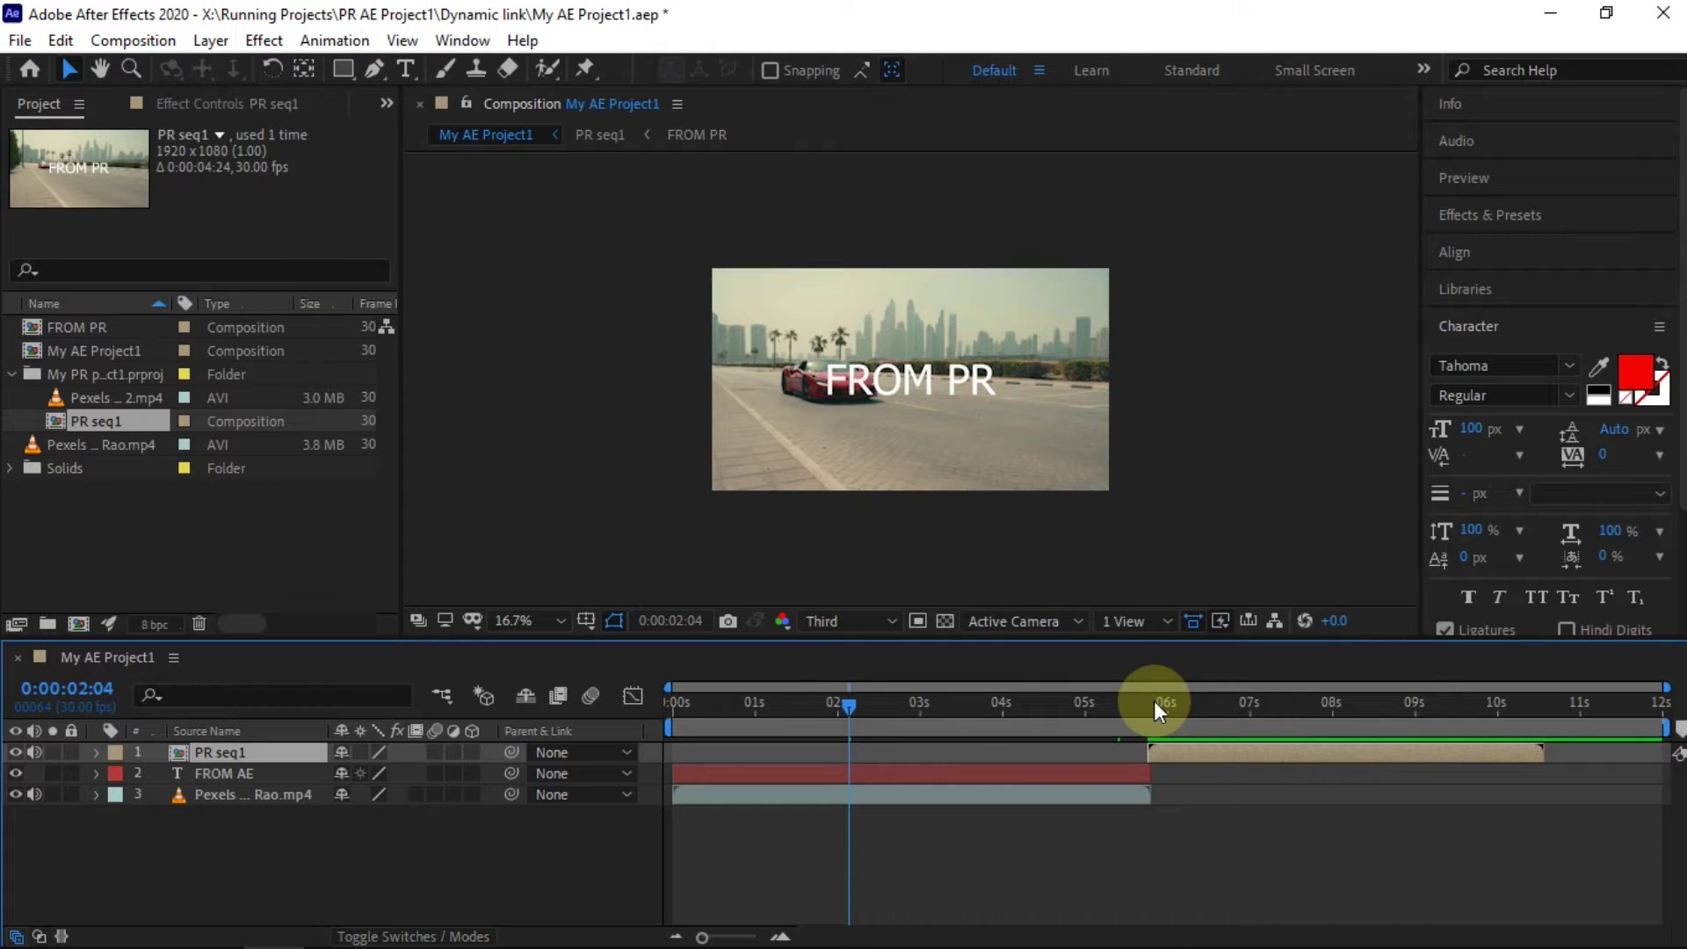
click(1153, 701)
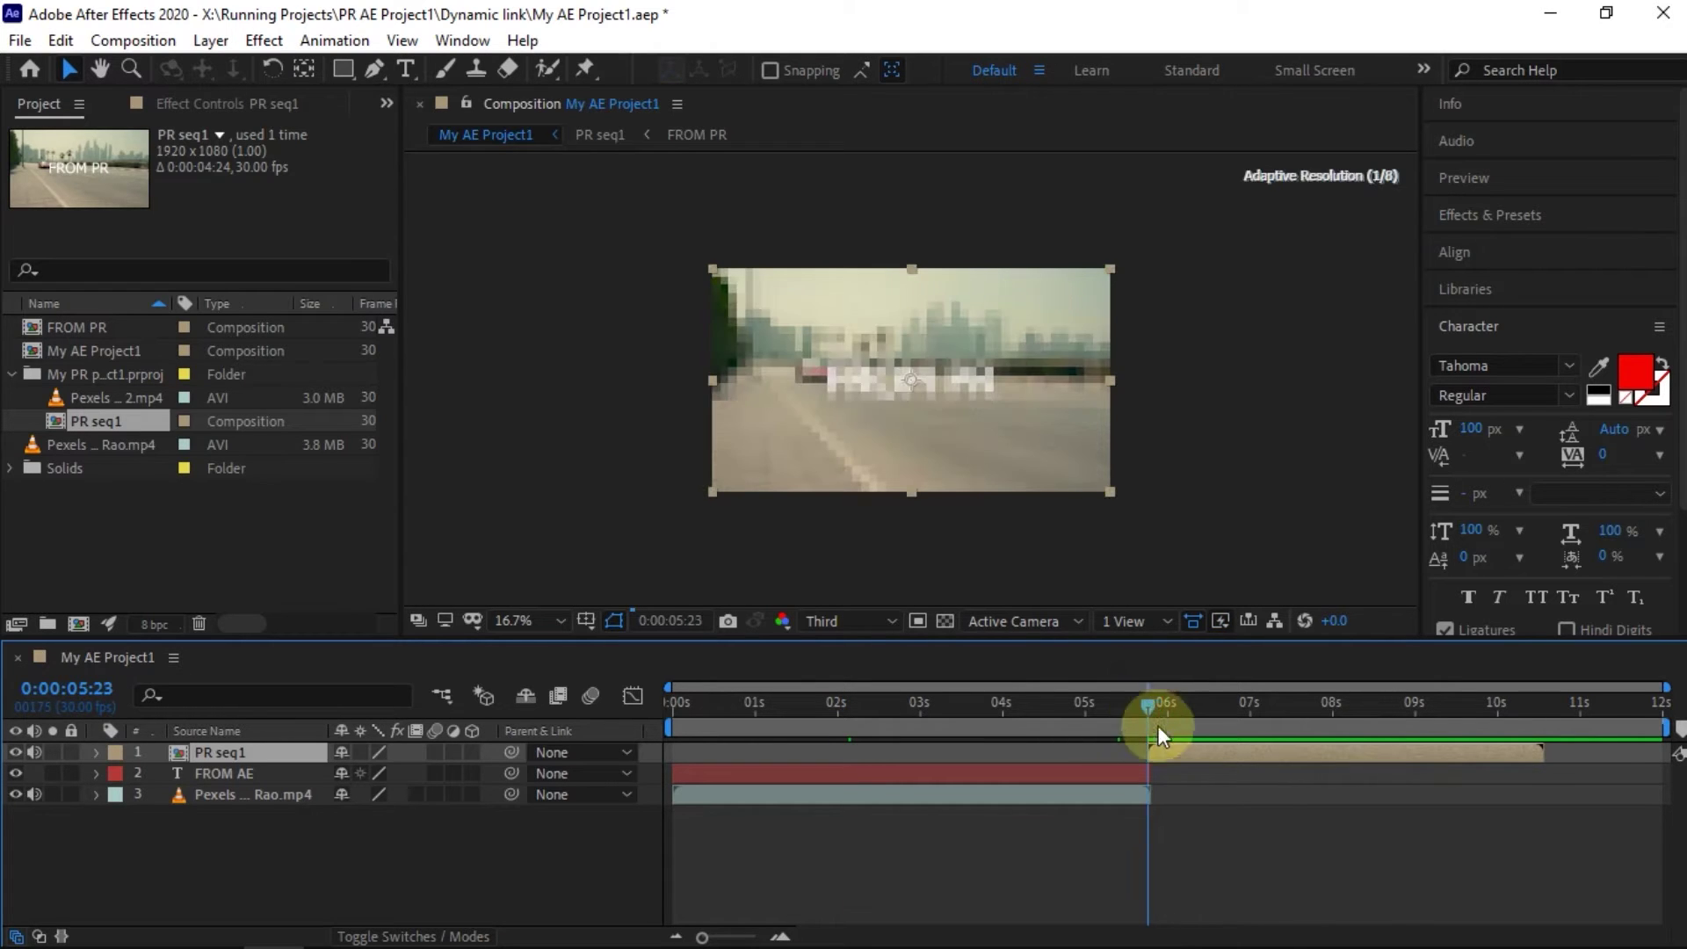
key(semicolon)
double_click(1278, 750)
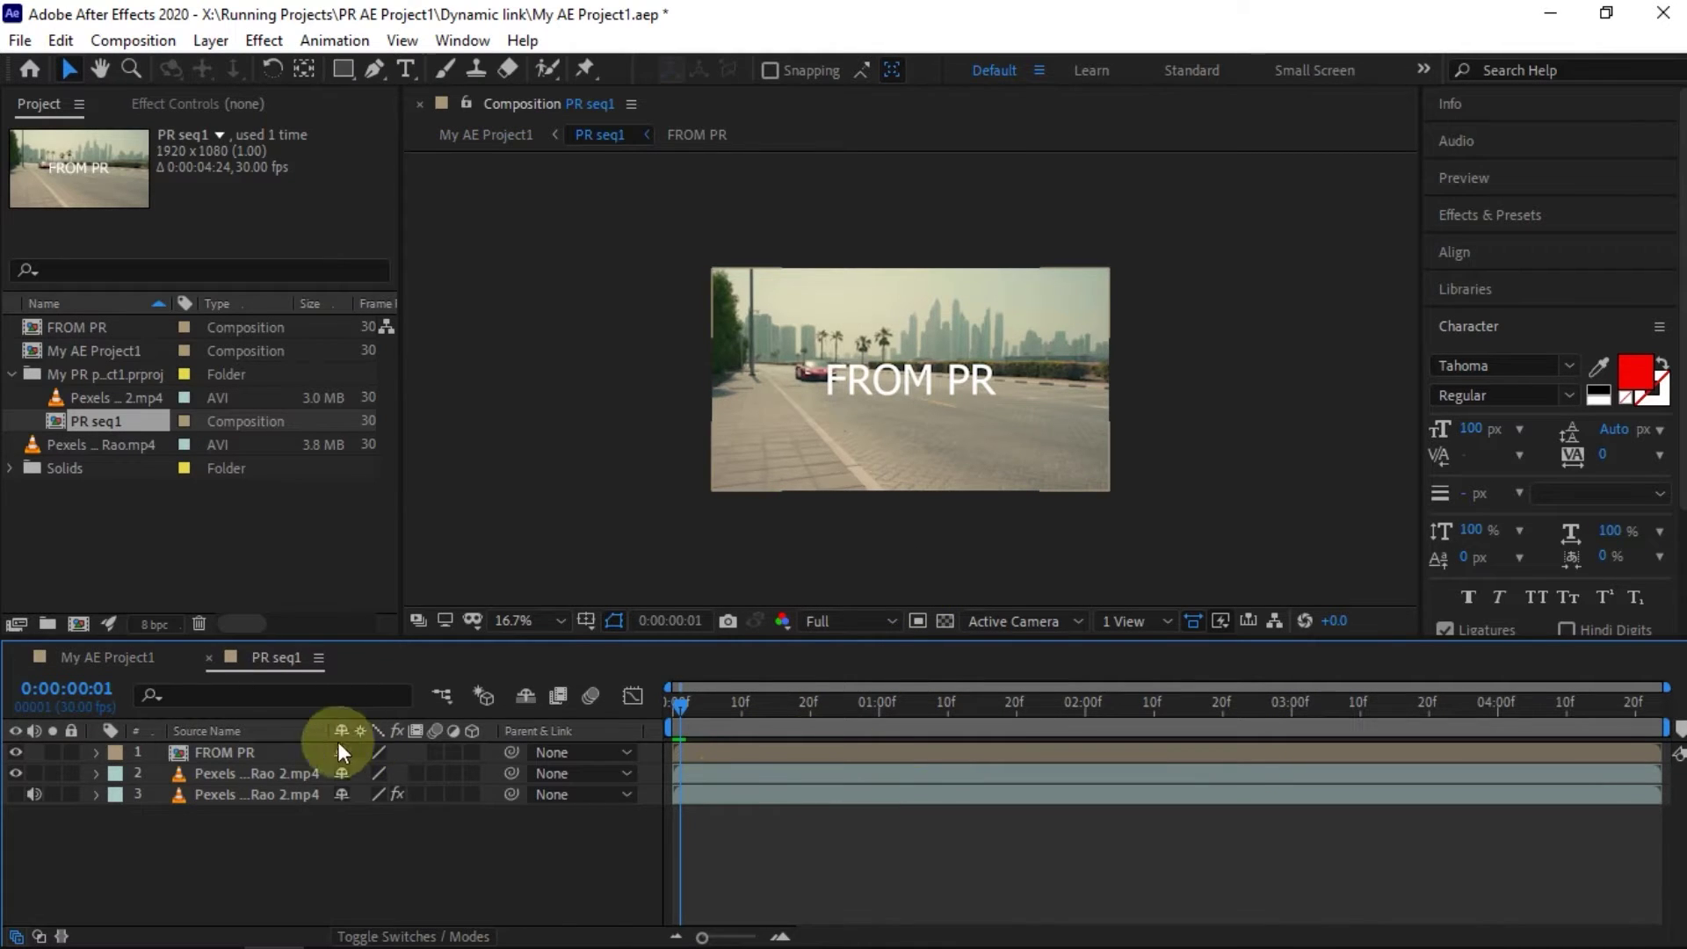
click(316, 752)
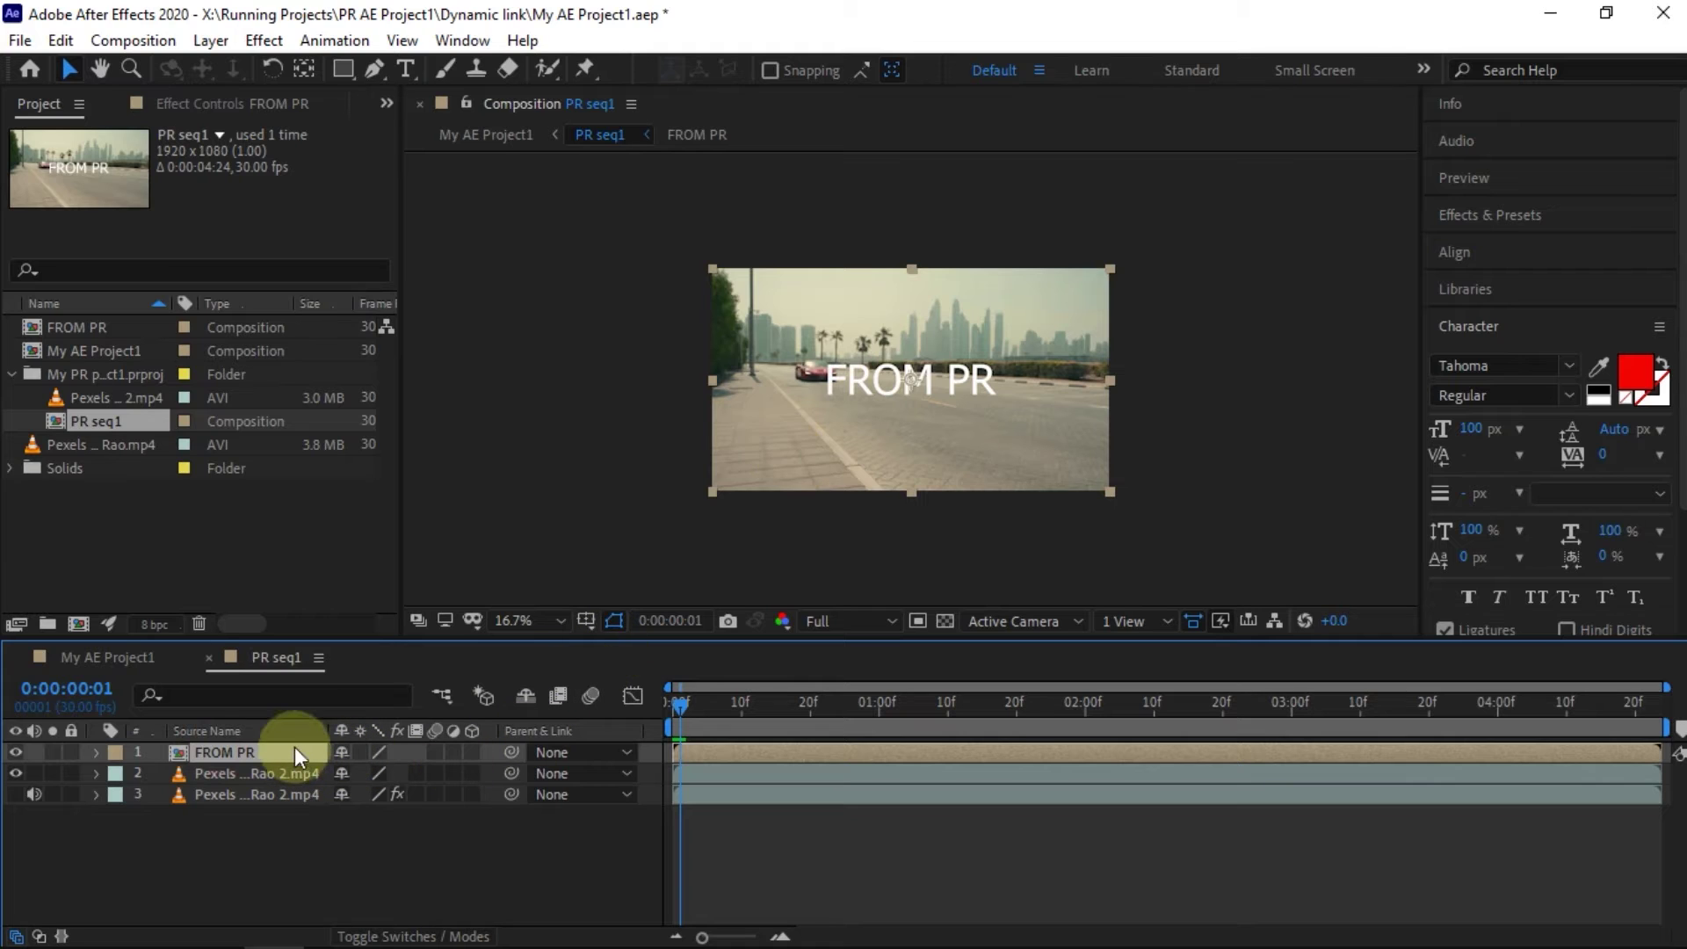
- Set the FROM PR text layer's font to Tahoma Bold
double_click(263, 751)
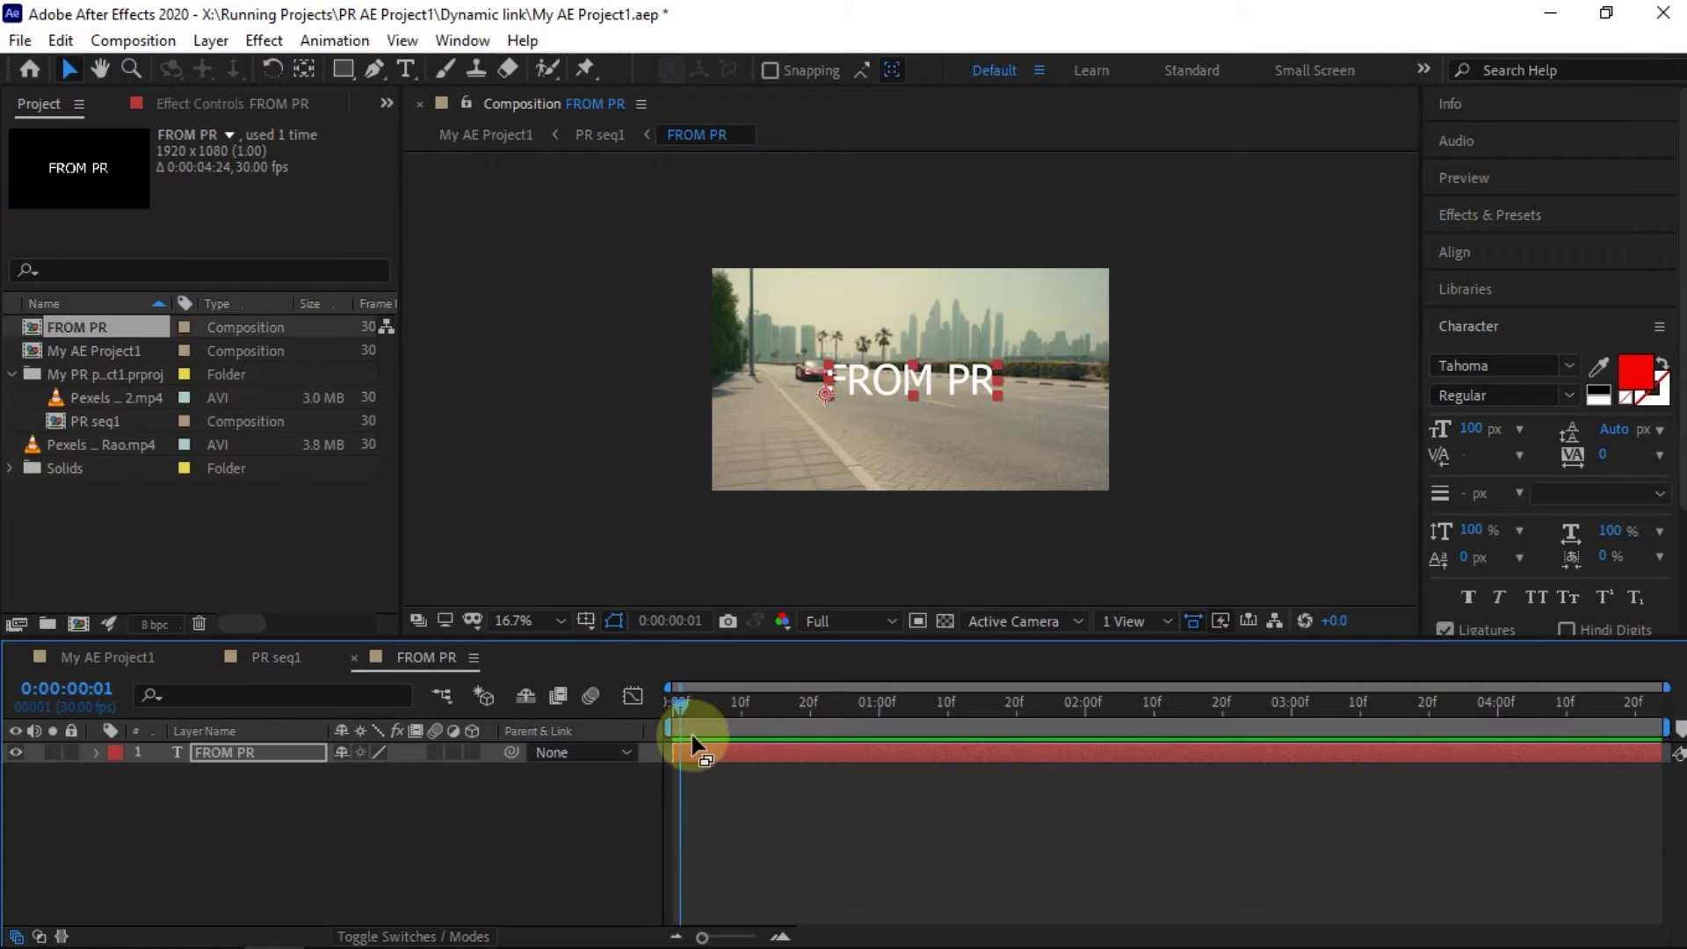
click(708, 752)
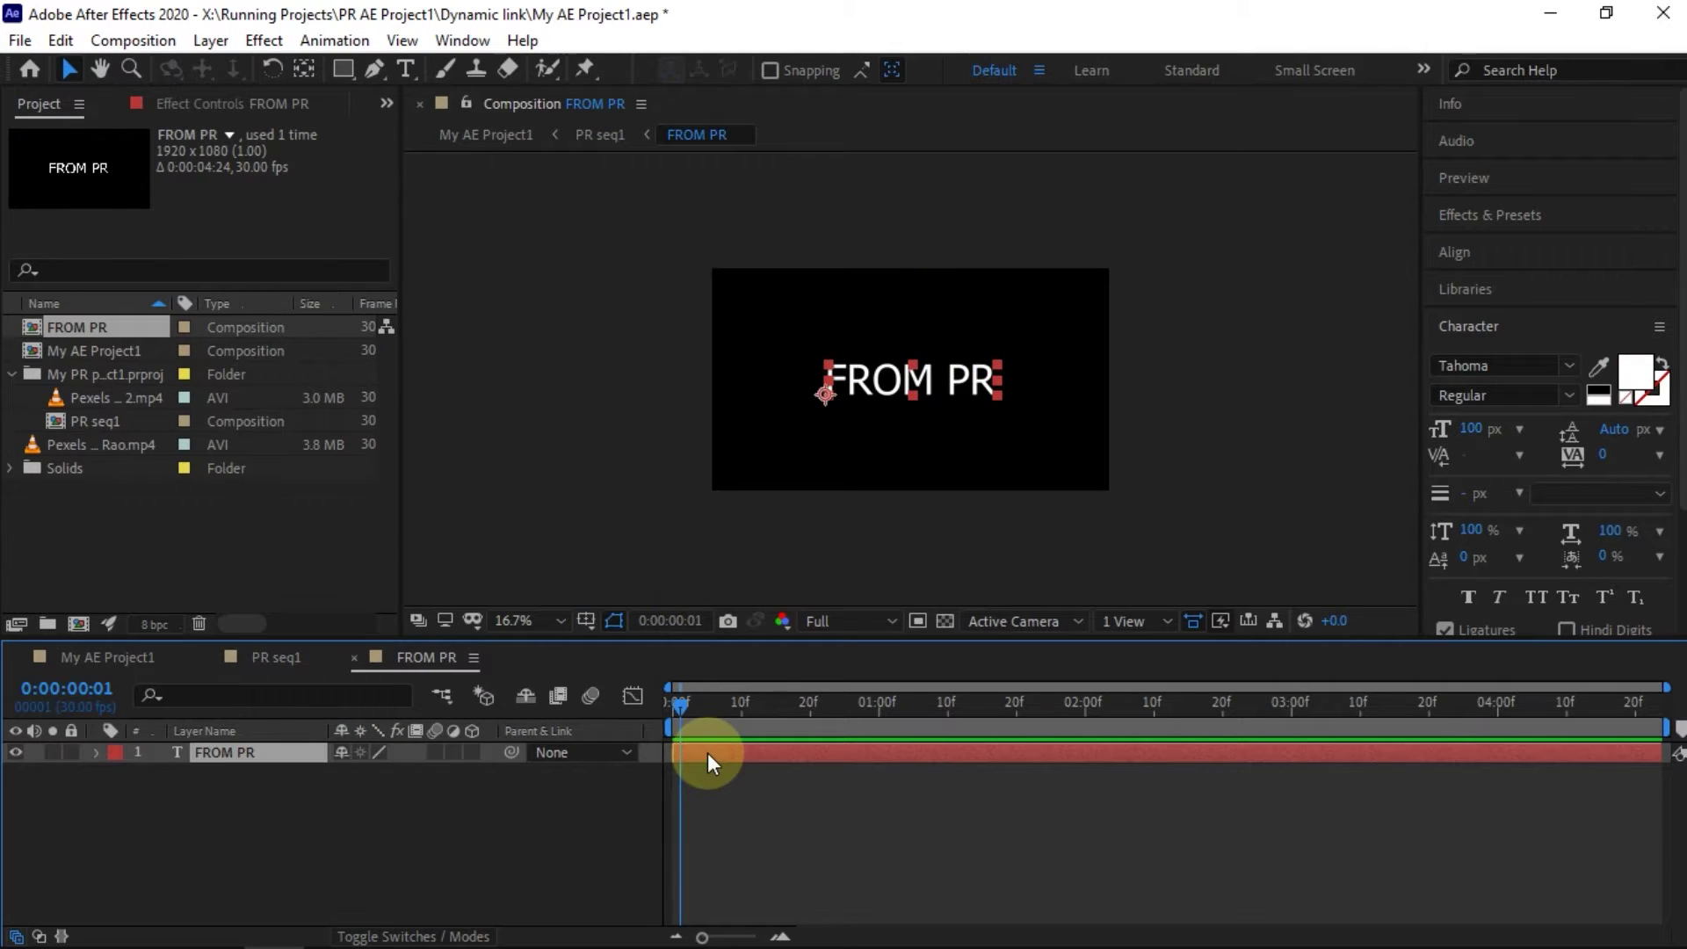
click(931, 379)
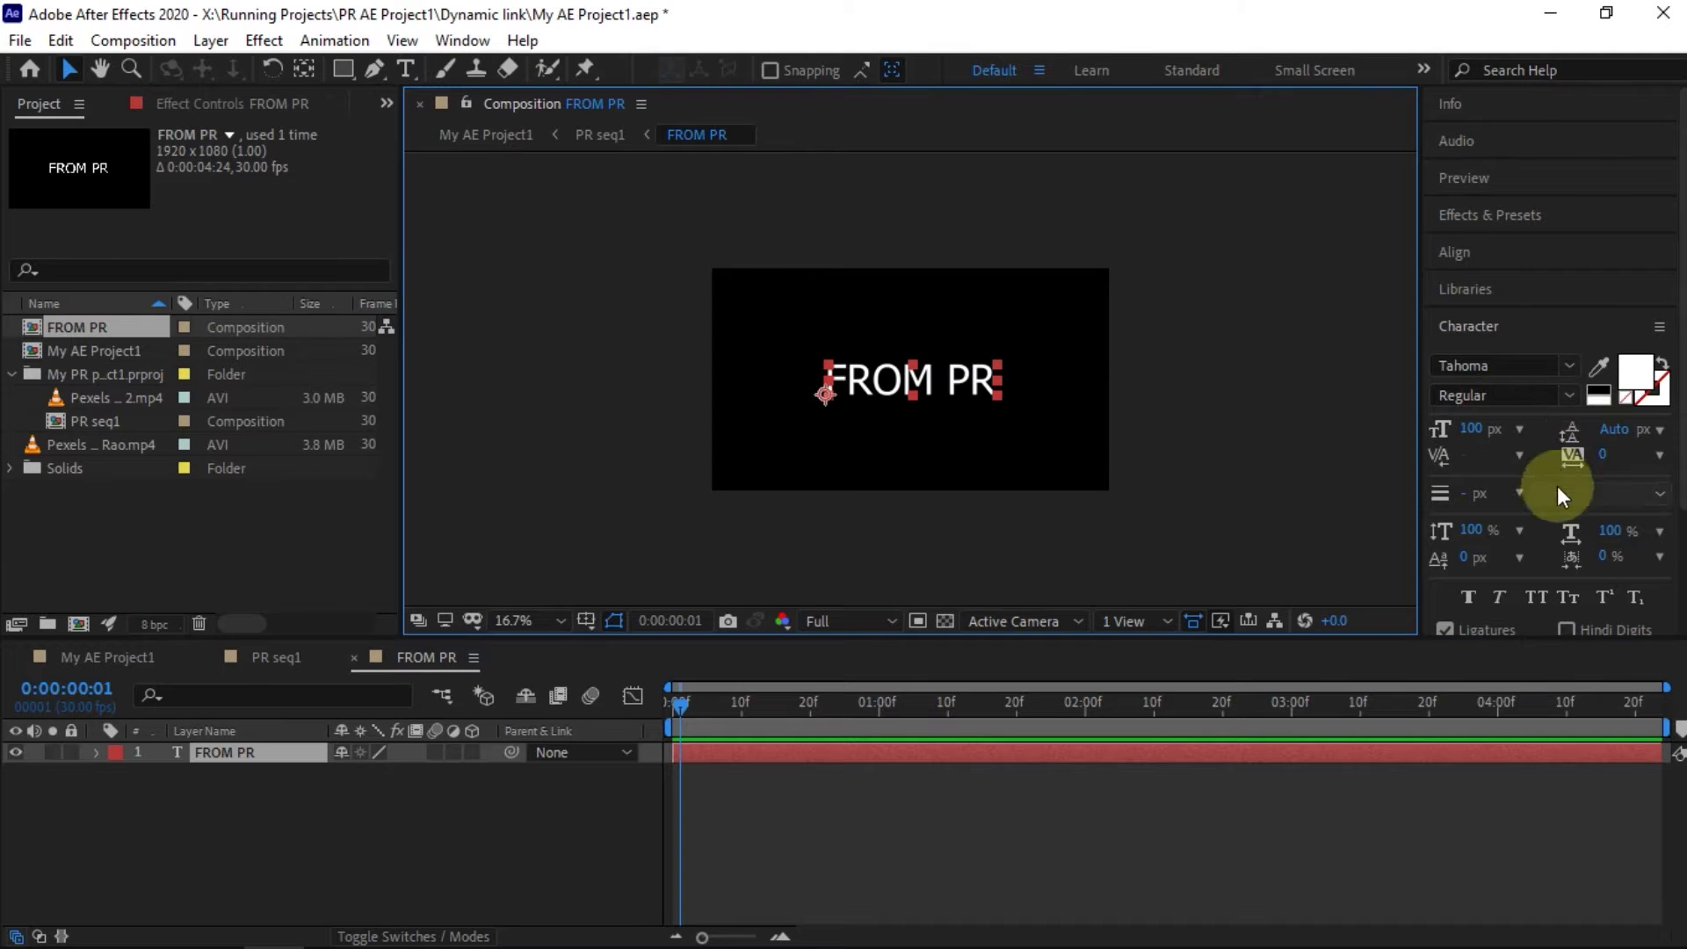
click(1568, 365)
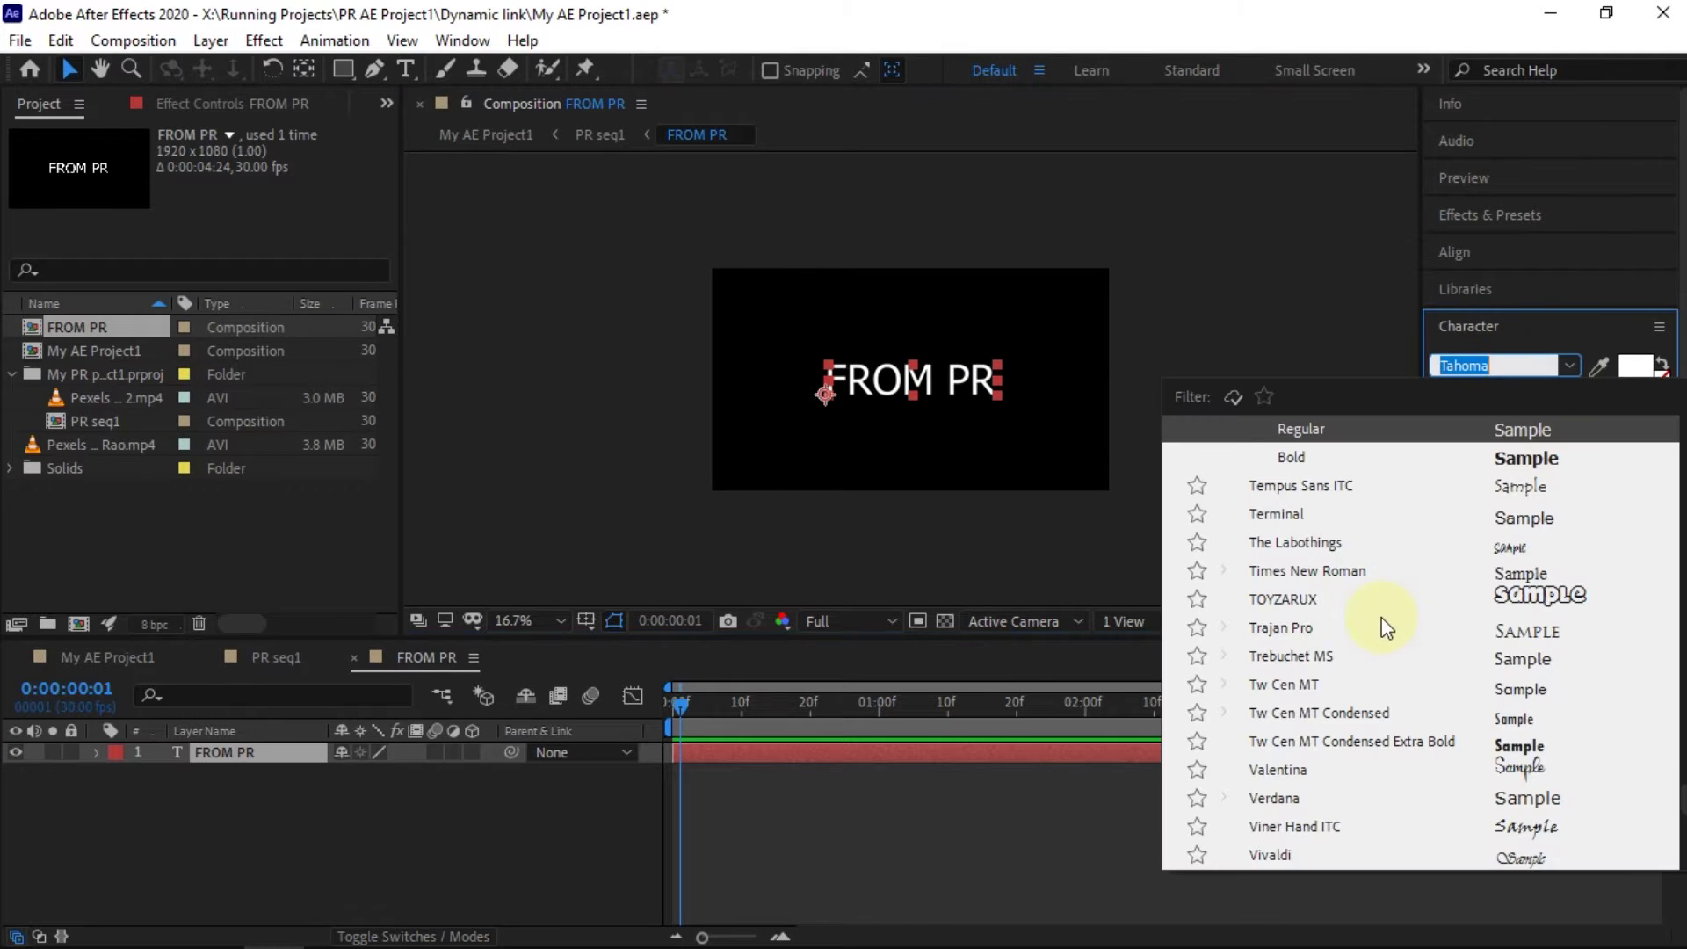
scroll(1376, 610, up, 1)
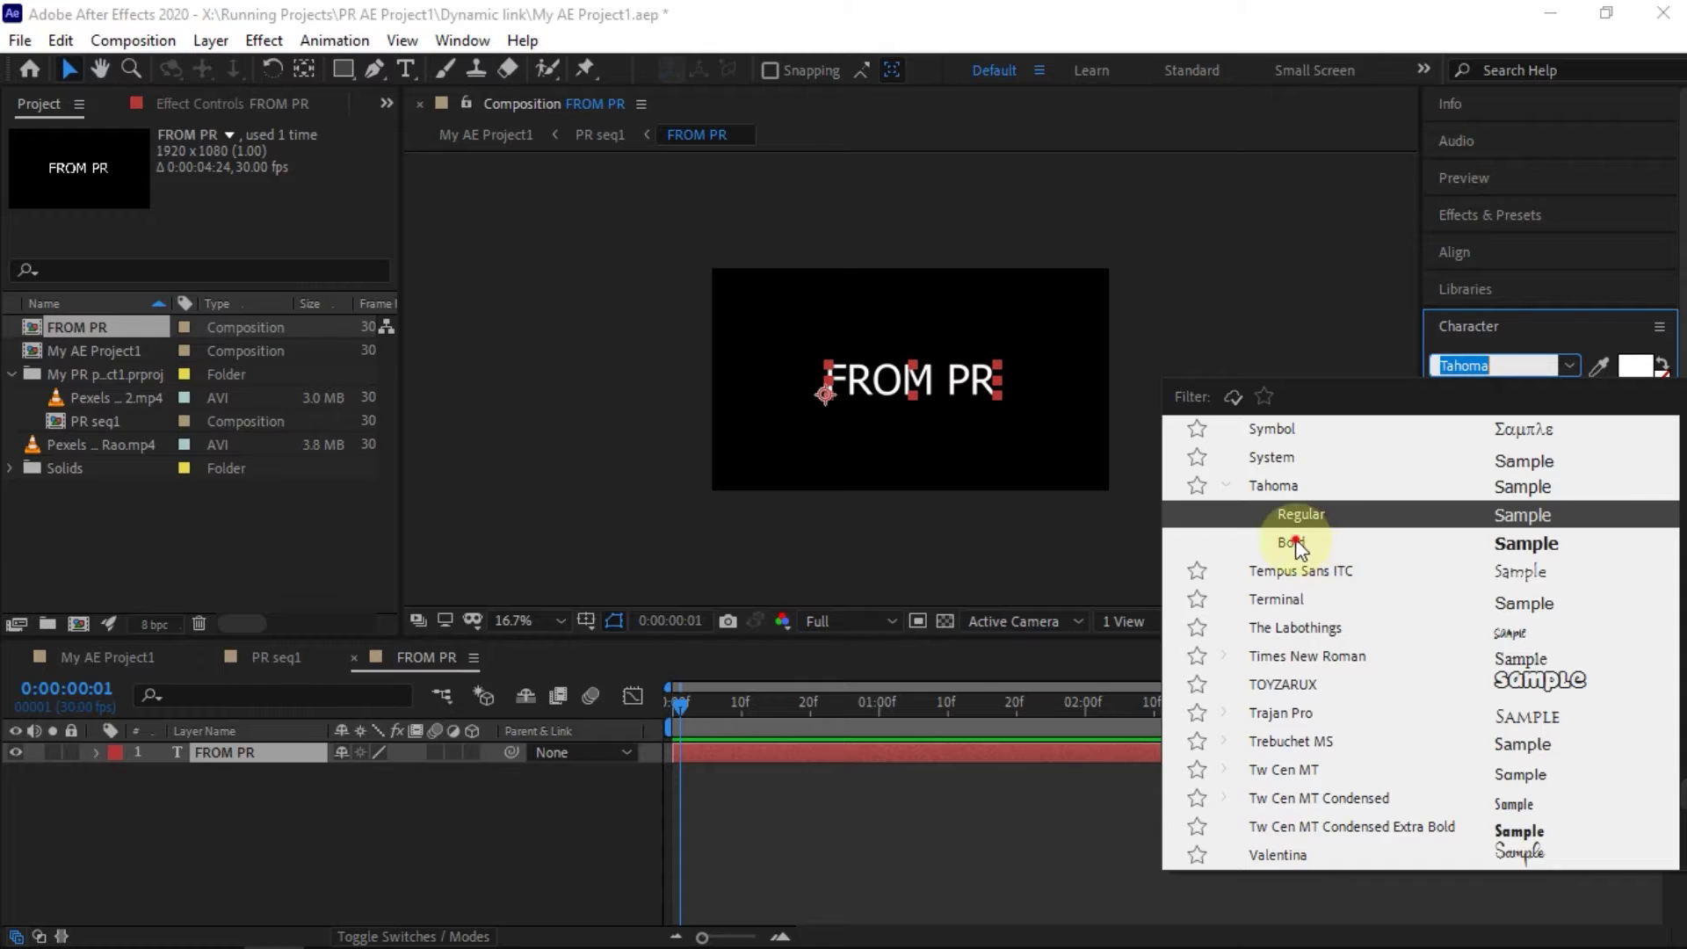
click(1297, 538)
- Change the FROM PR text colour to a bright blue
click(1634, 370)
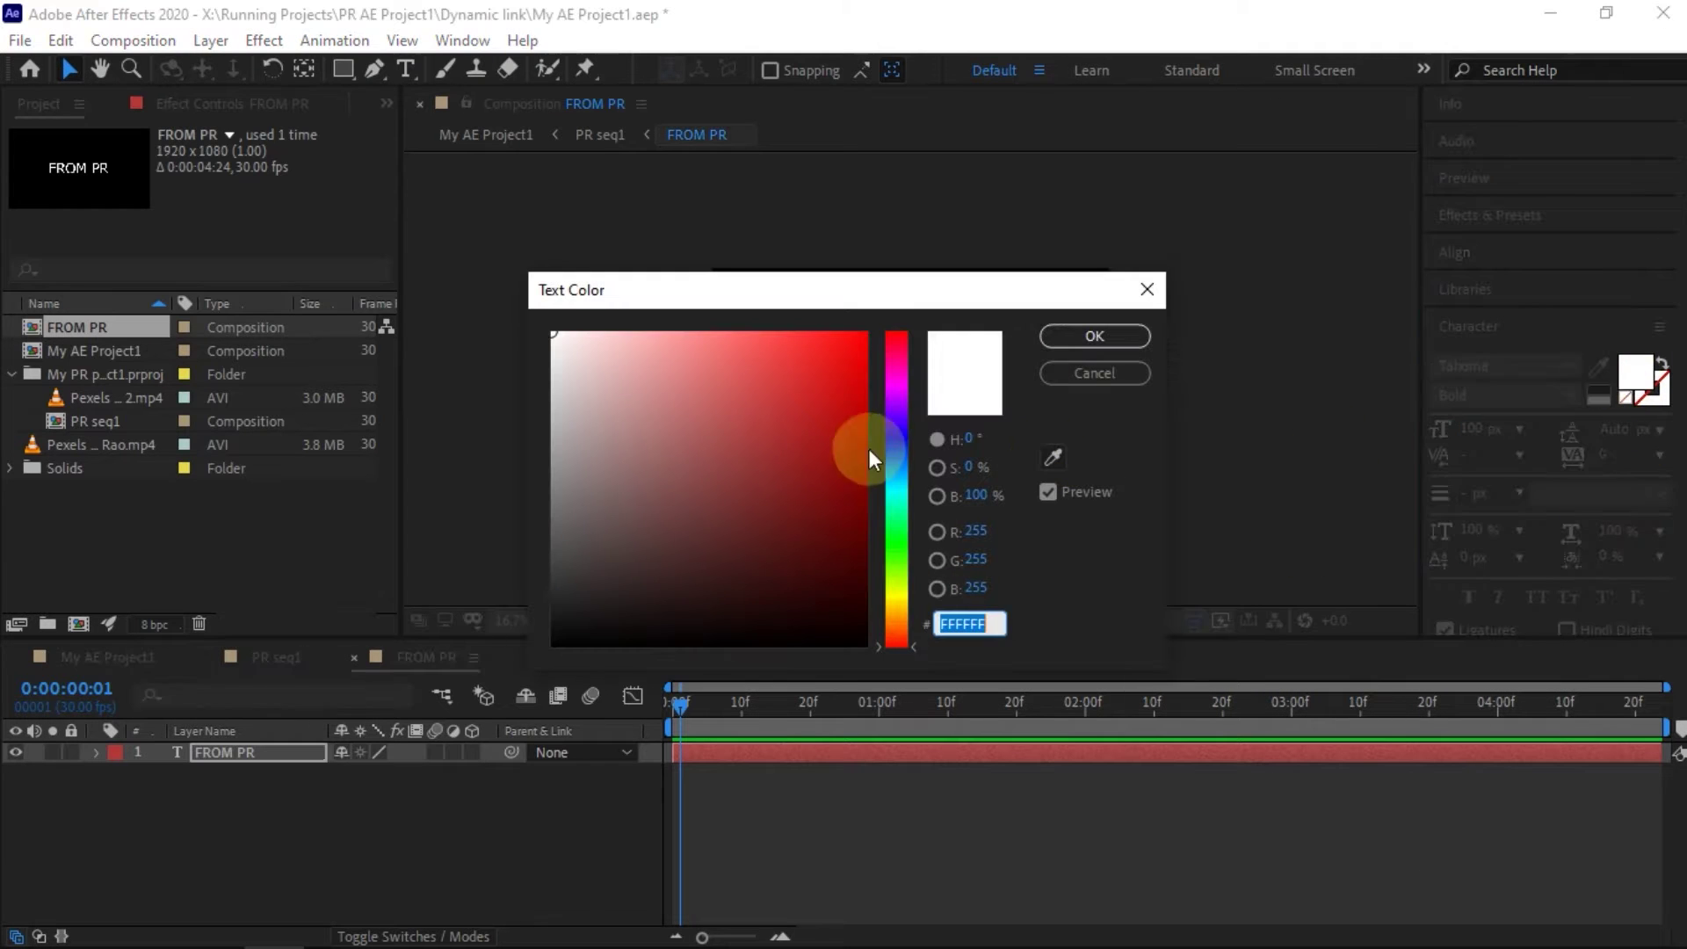
drag(859, 324, 859, 517)
drag(858, 451, 859, 430)
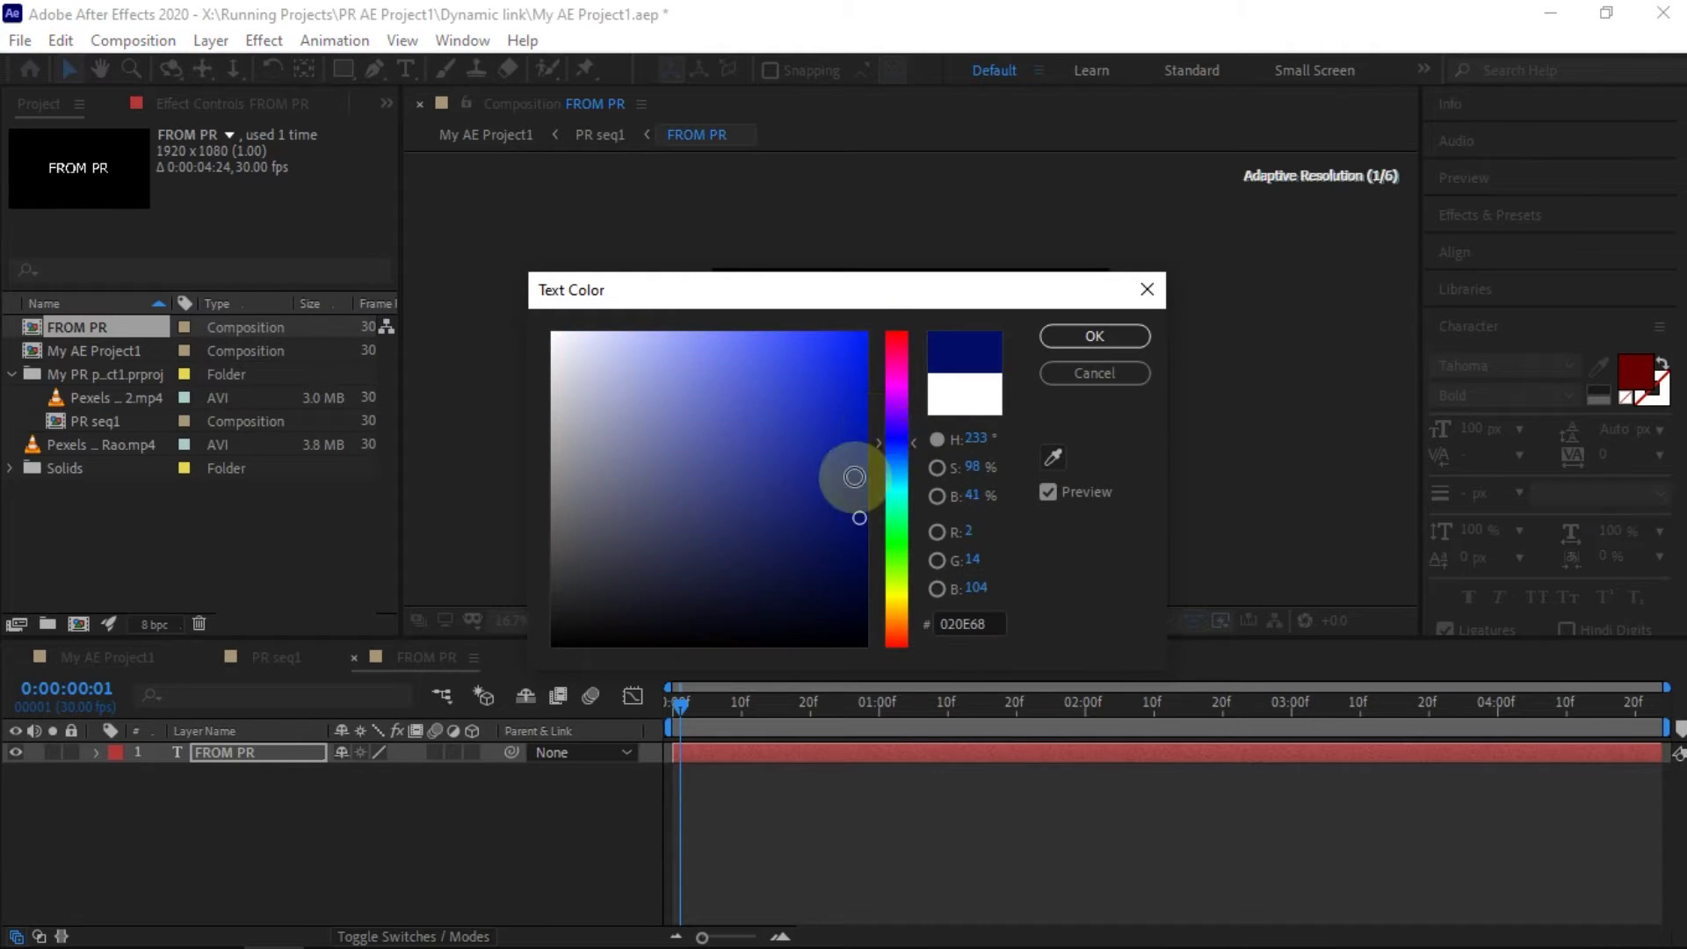
click(859, 383)
click(1094, 335)
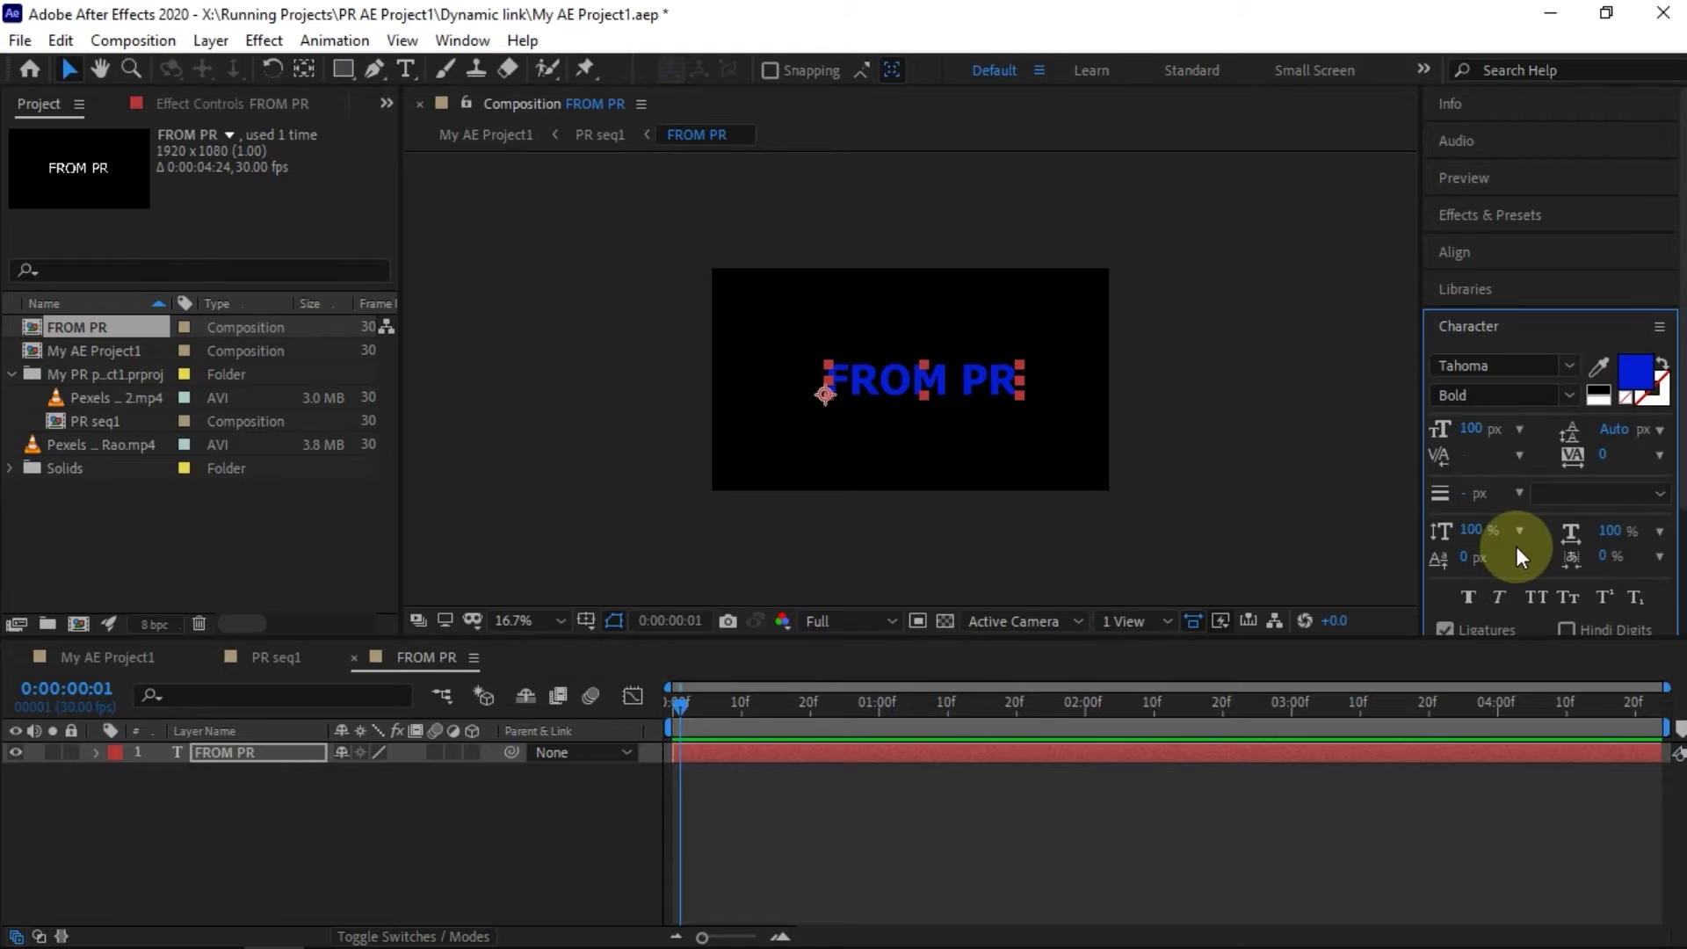
- Centre the FROM PR text horizontally and vertically in its composition
scroll(1536, 570, down, 3)
scroll(1536, 570, up, 3)
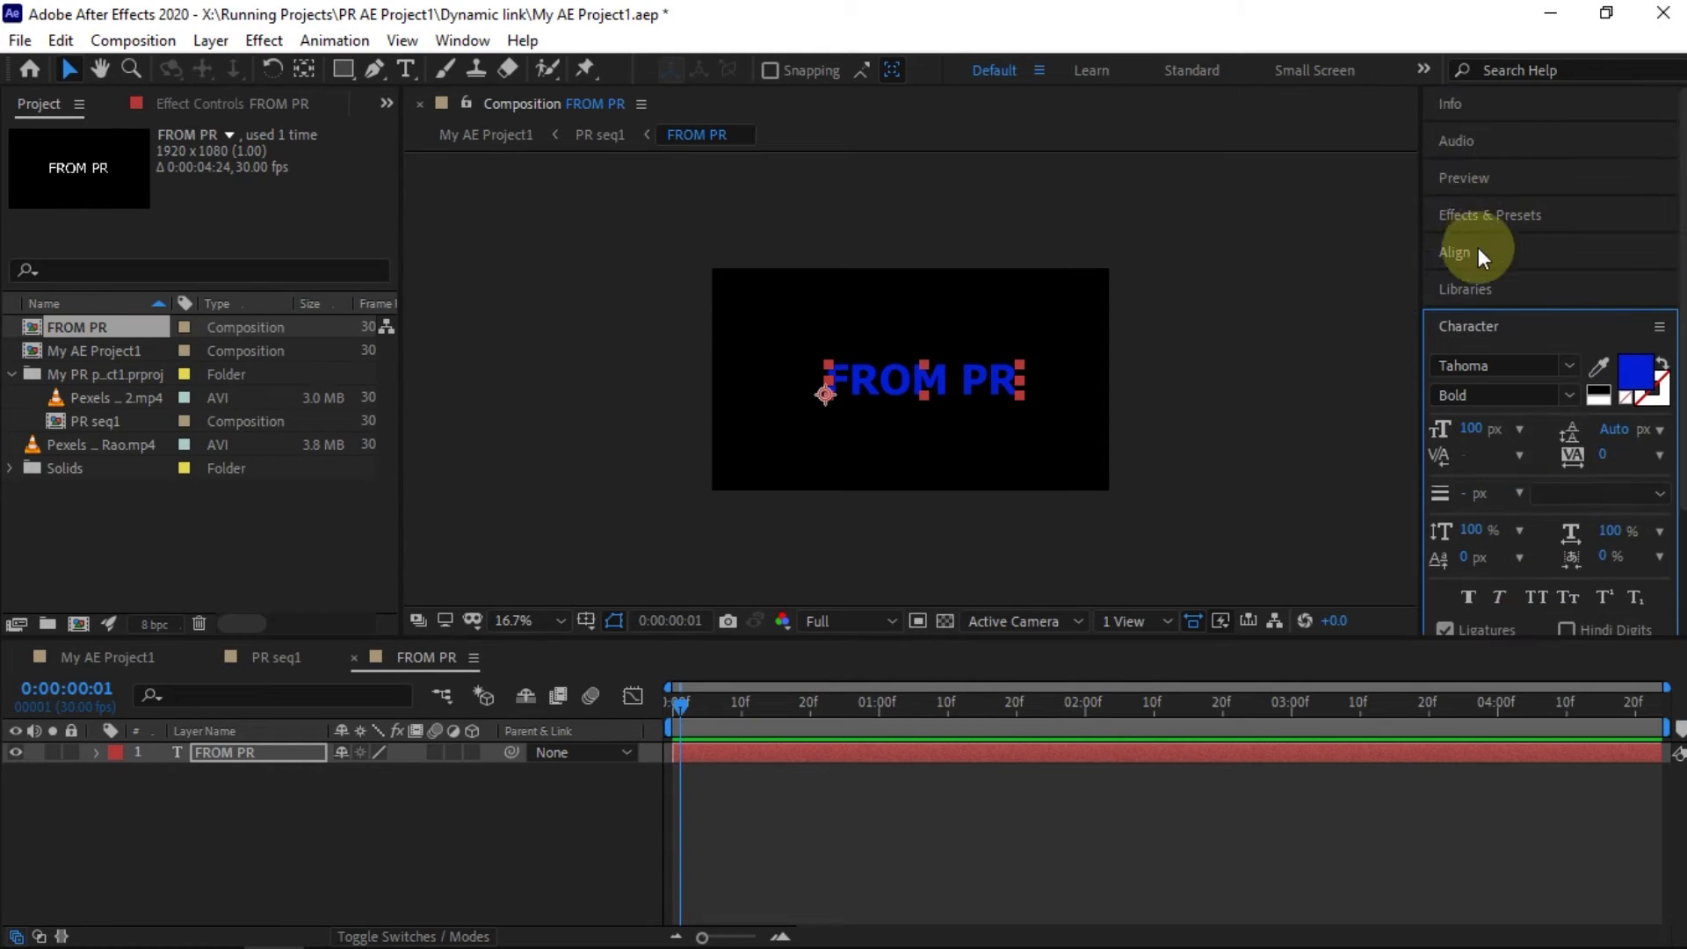
click(1477, 249)
click(1493, 314)
click(1615, 314)
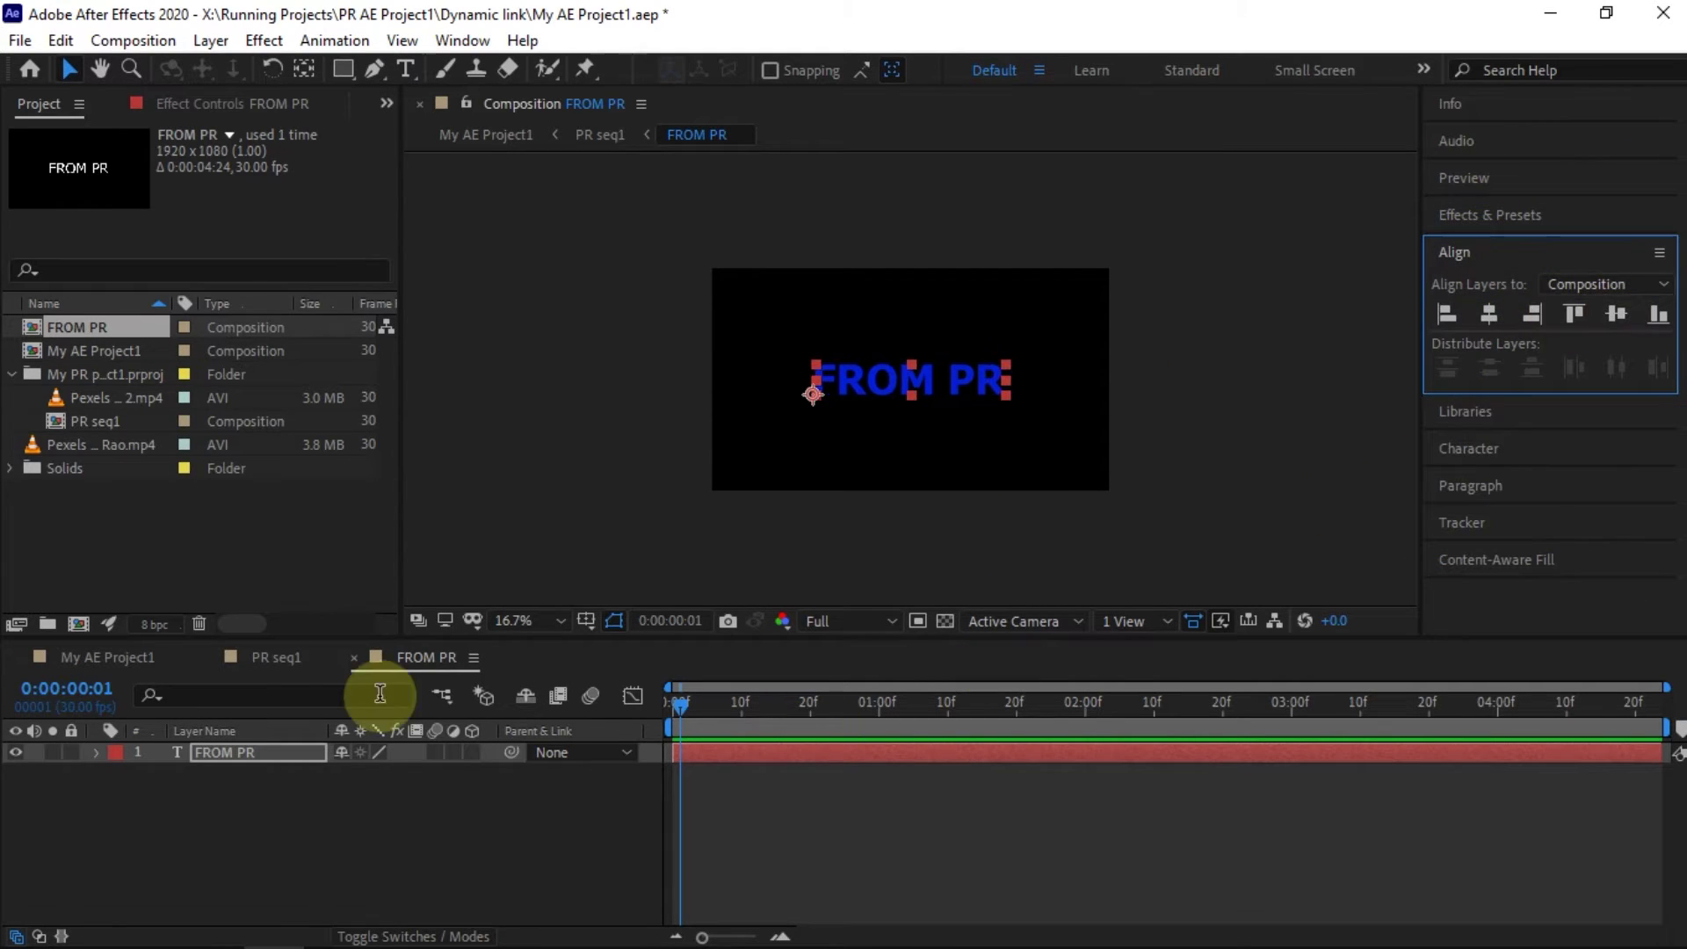
- Save the After Effects project and scrub My AE Project1 to check both titles
click(147, 661)
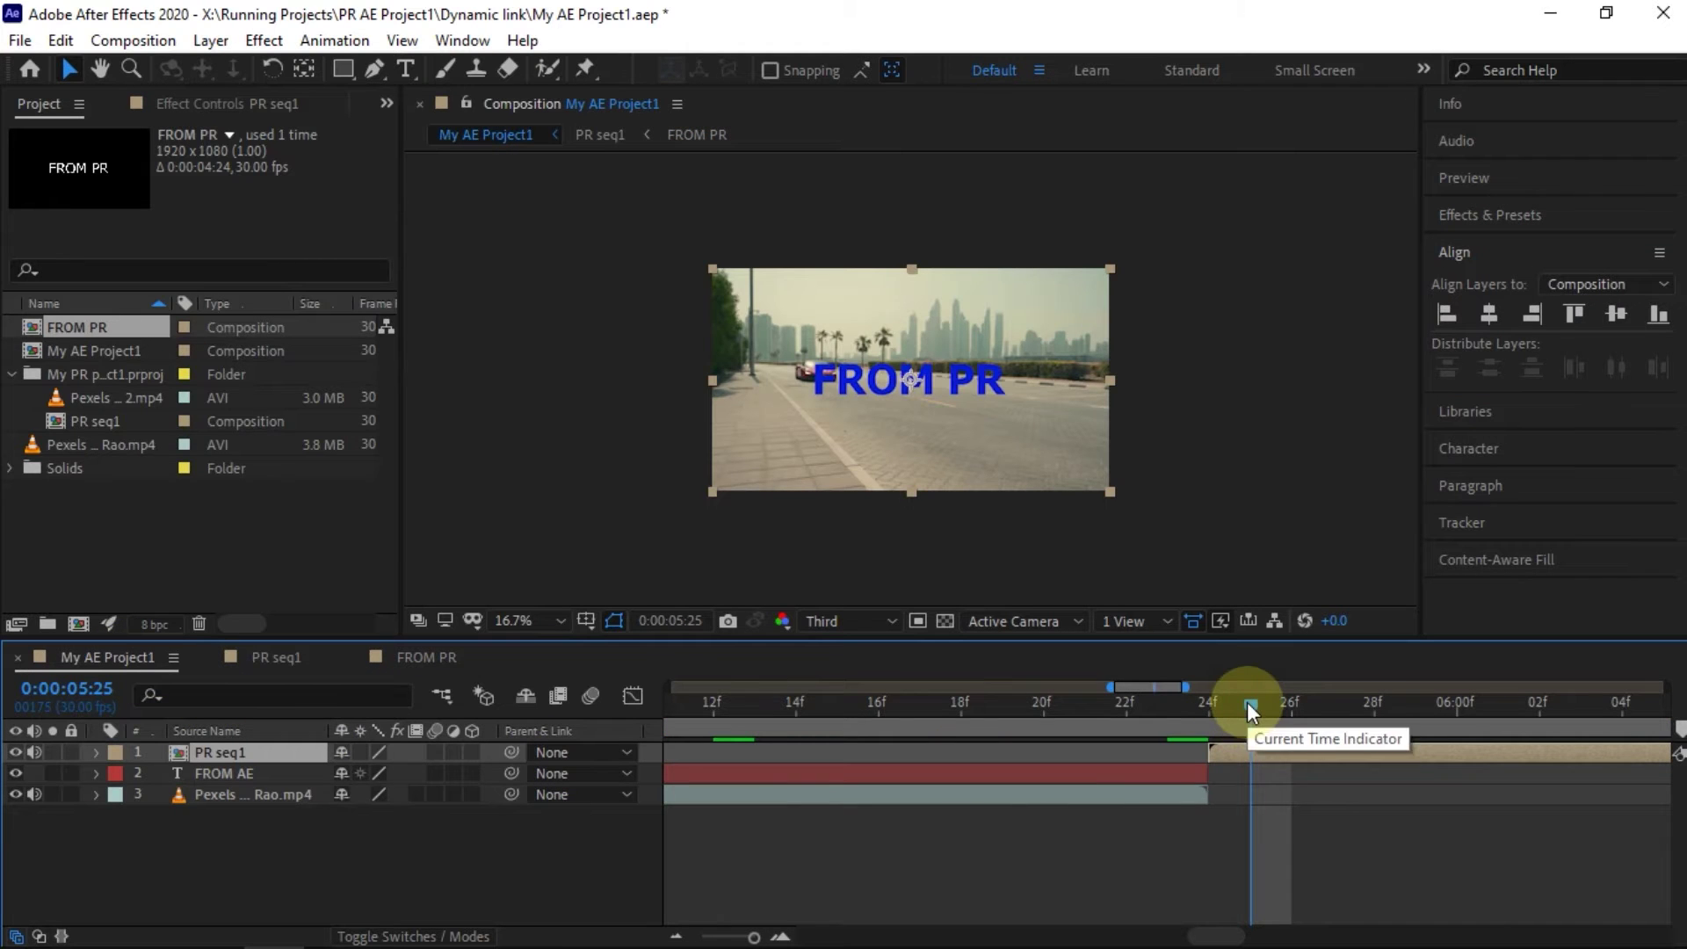
key(ctrl+s)
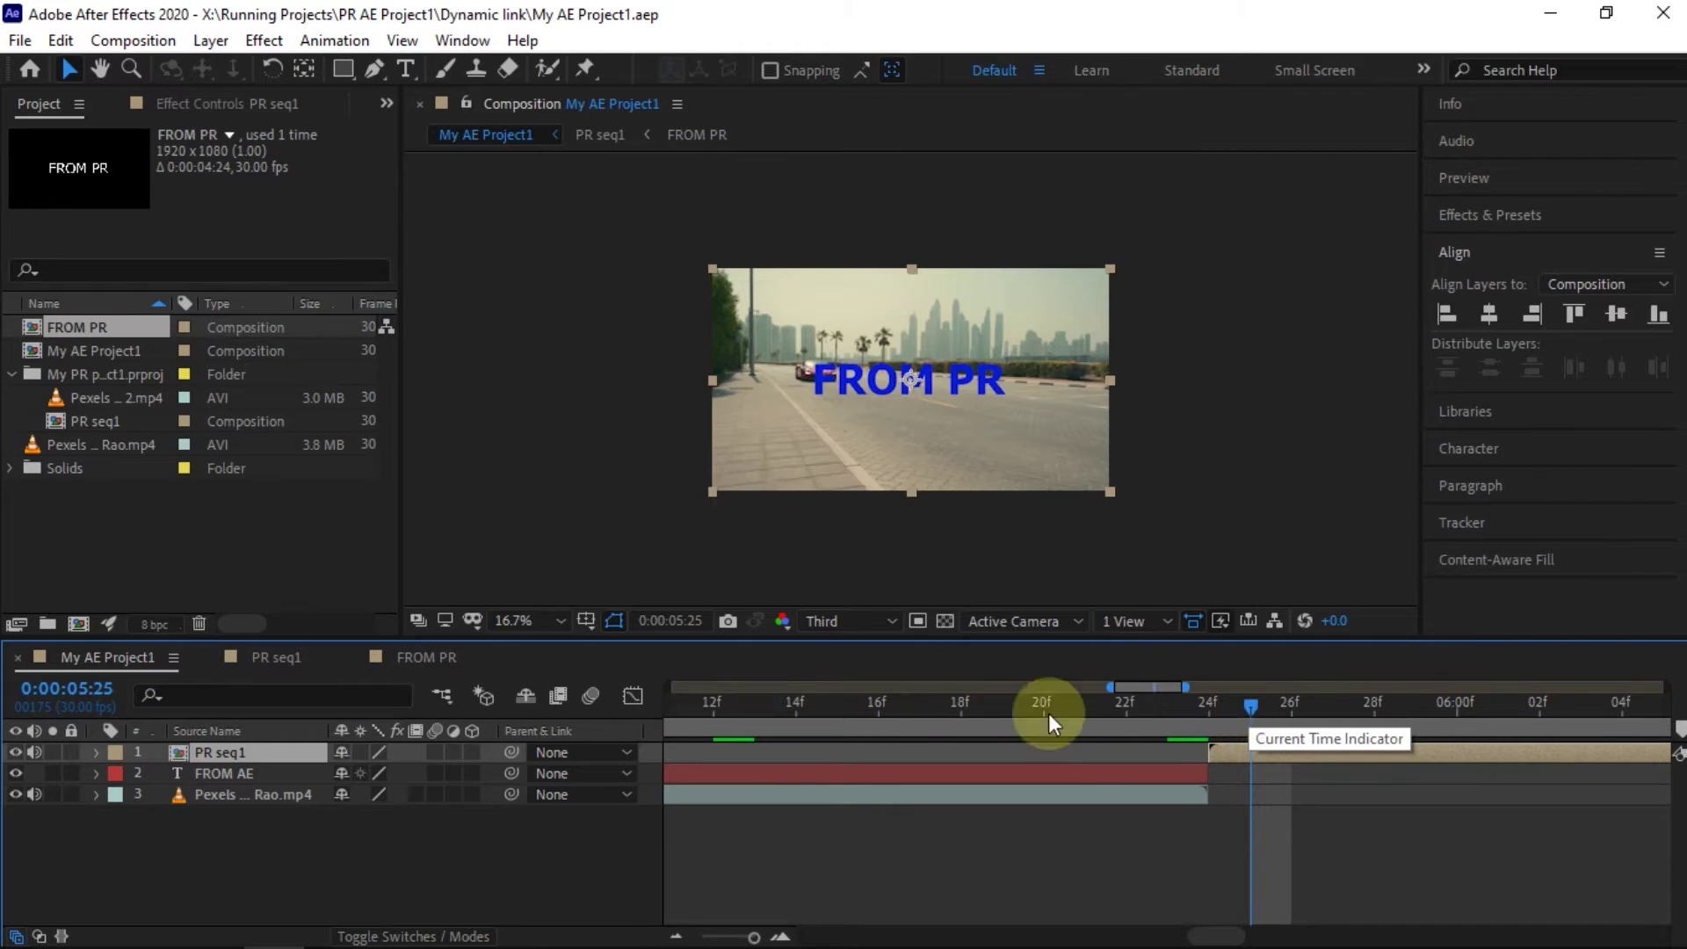
click(1104, 704)
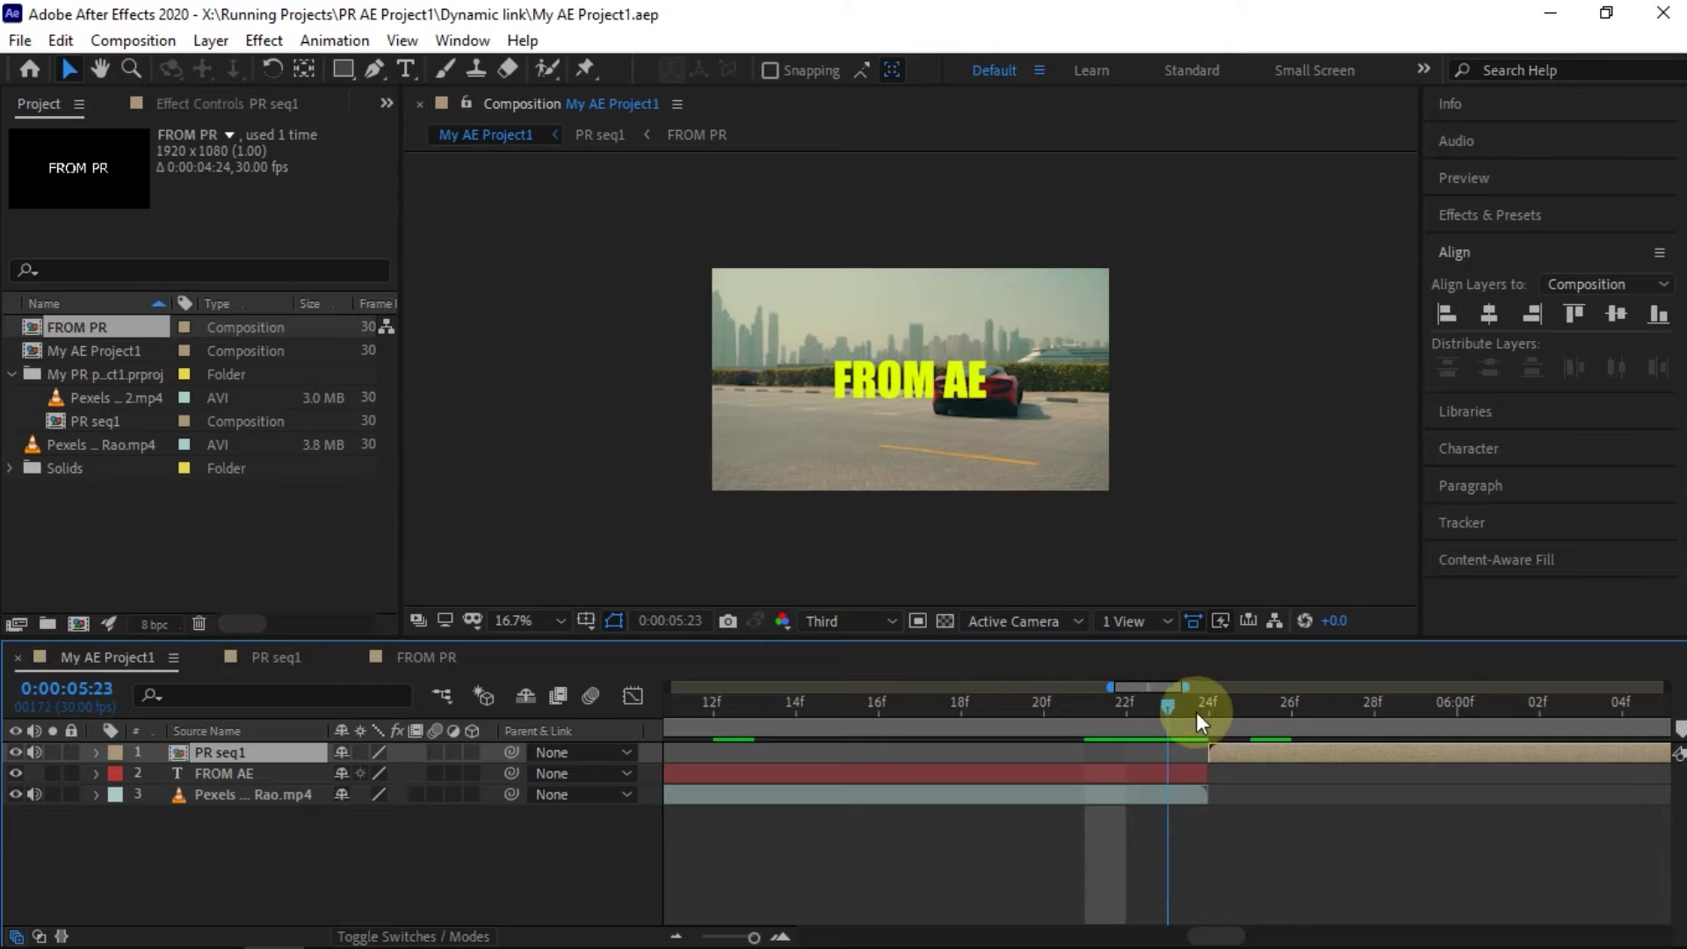
drag(1103, 704, 1249, 708)
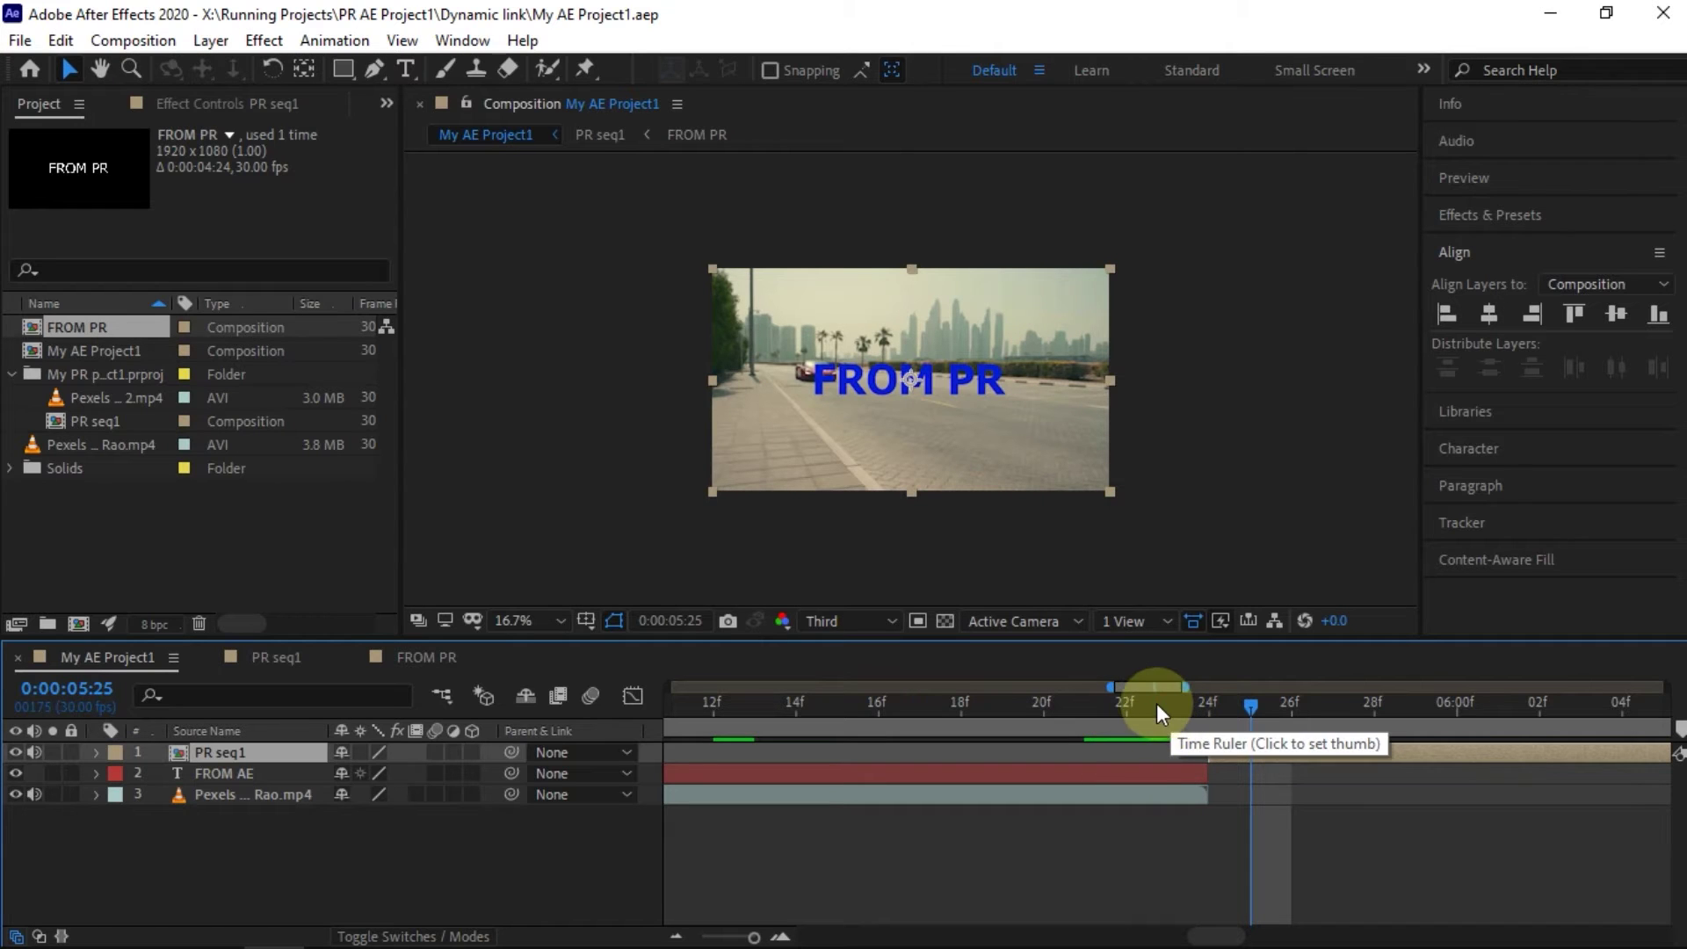
click(1156, 703)
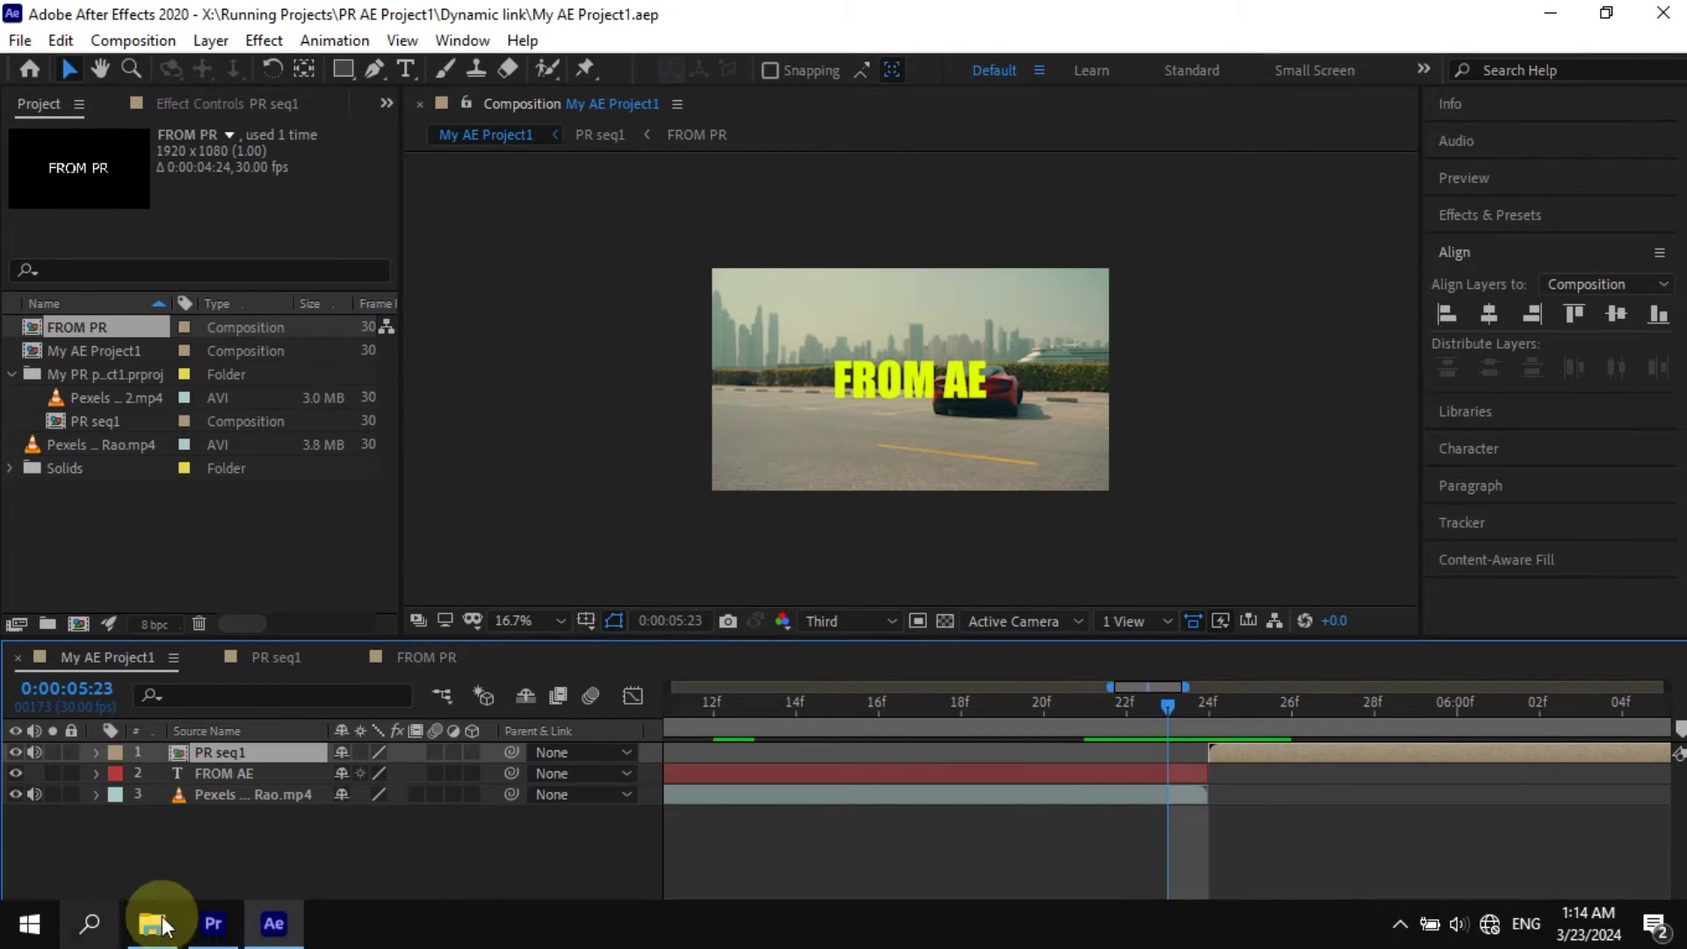
click(214, 923)
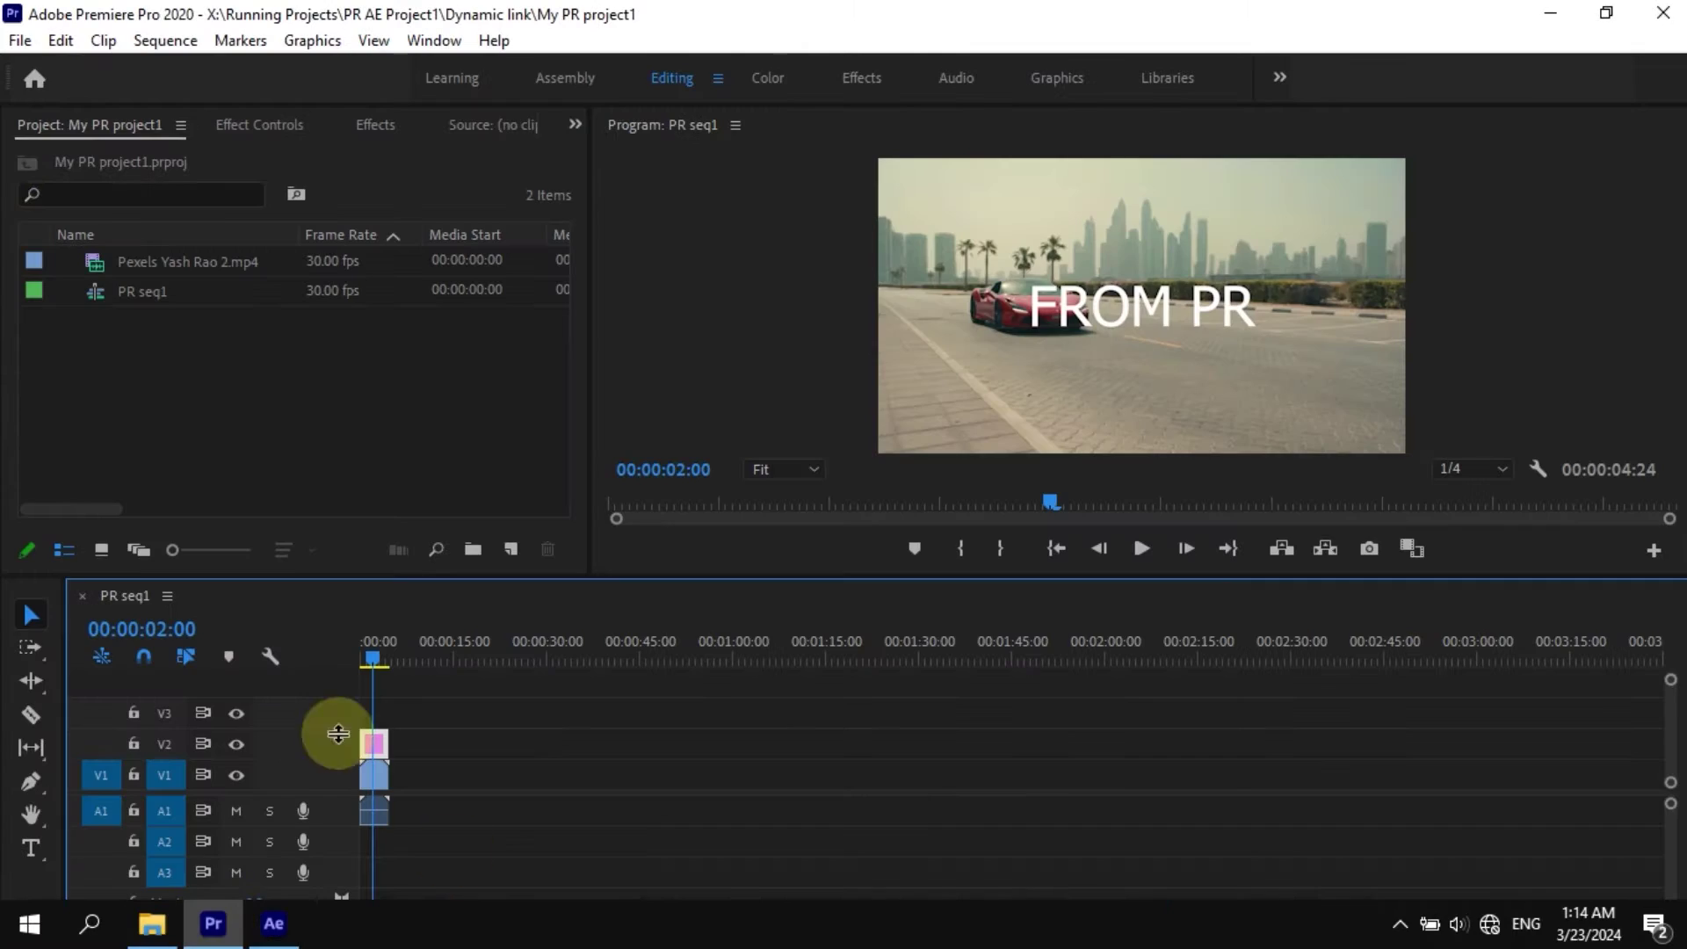
- Create a new Premiere project named 'My new project PR' and restore the workspace
click(16, 41)
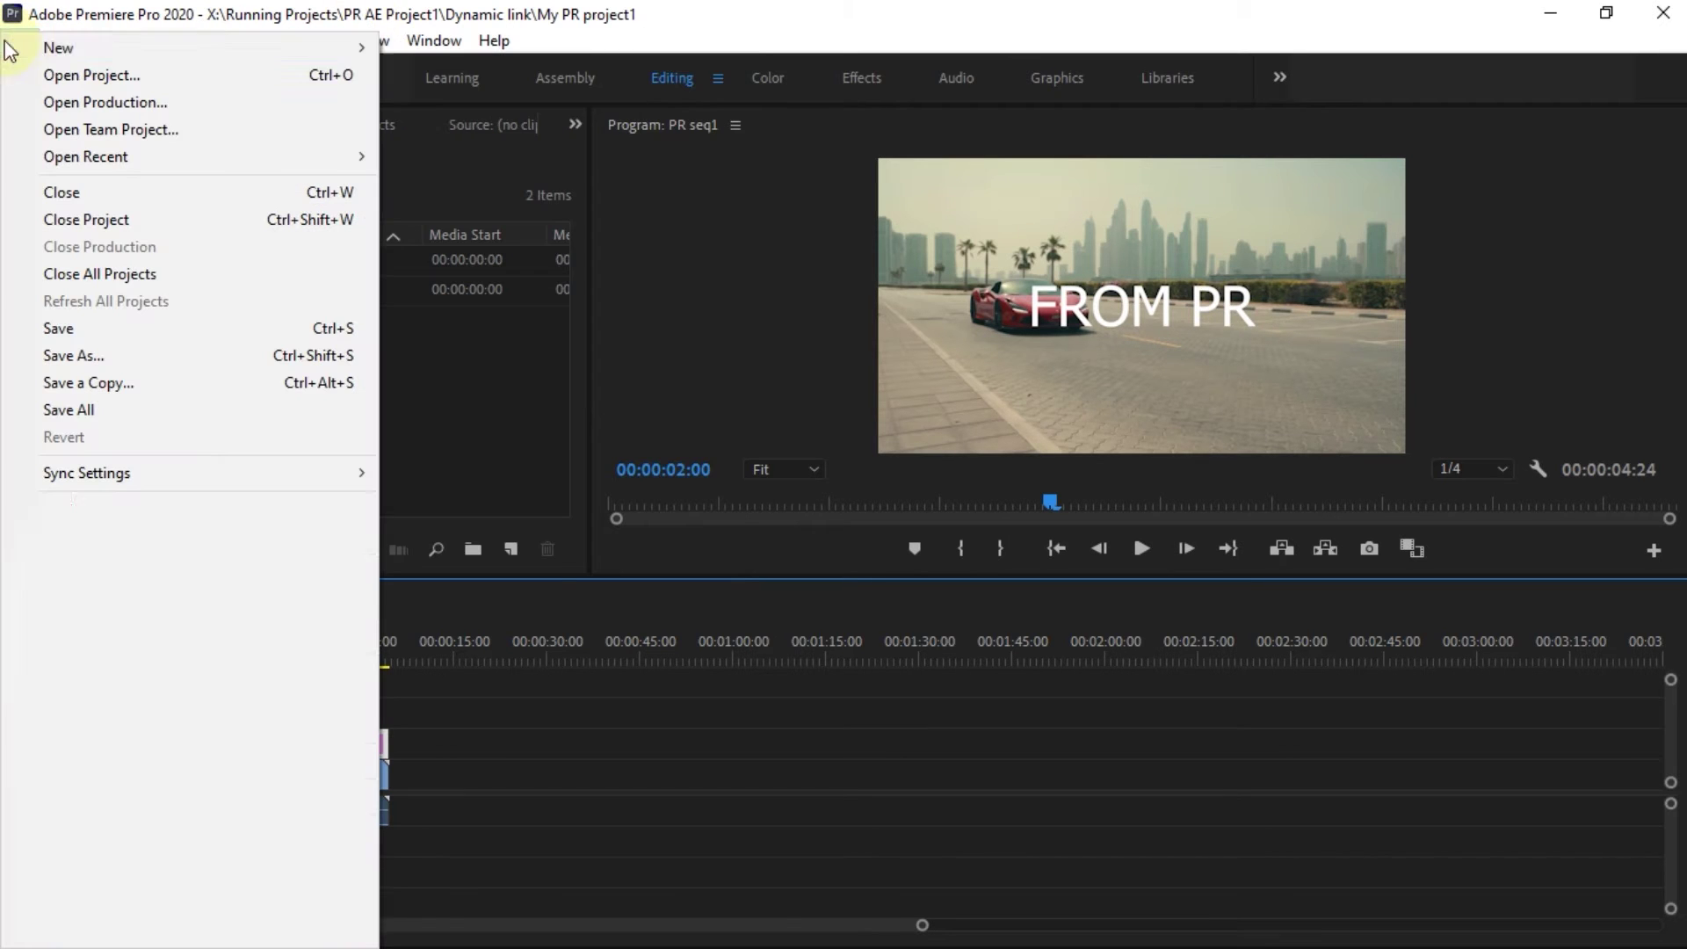
mouse_move(60, 47)
click(433, 45)
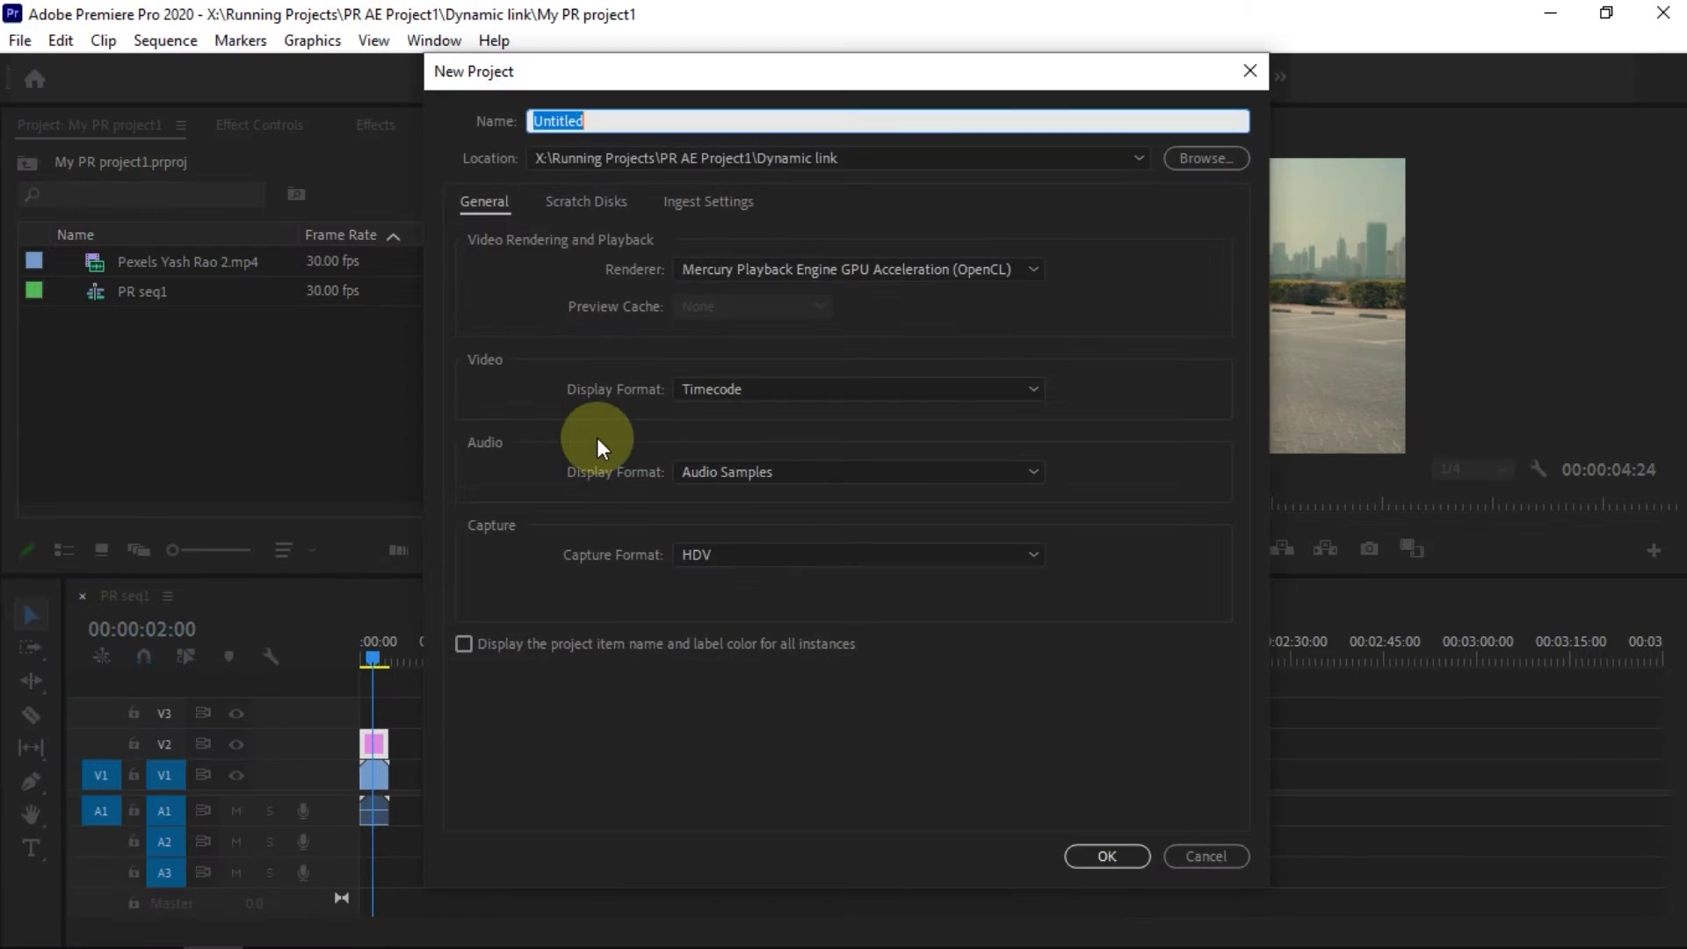
text(My ne)
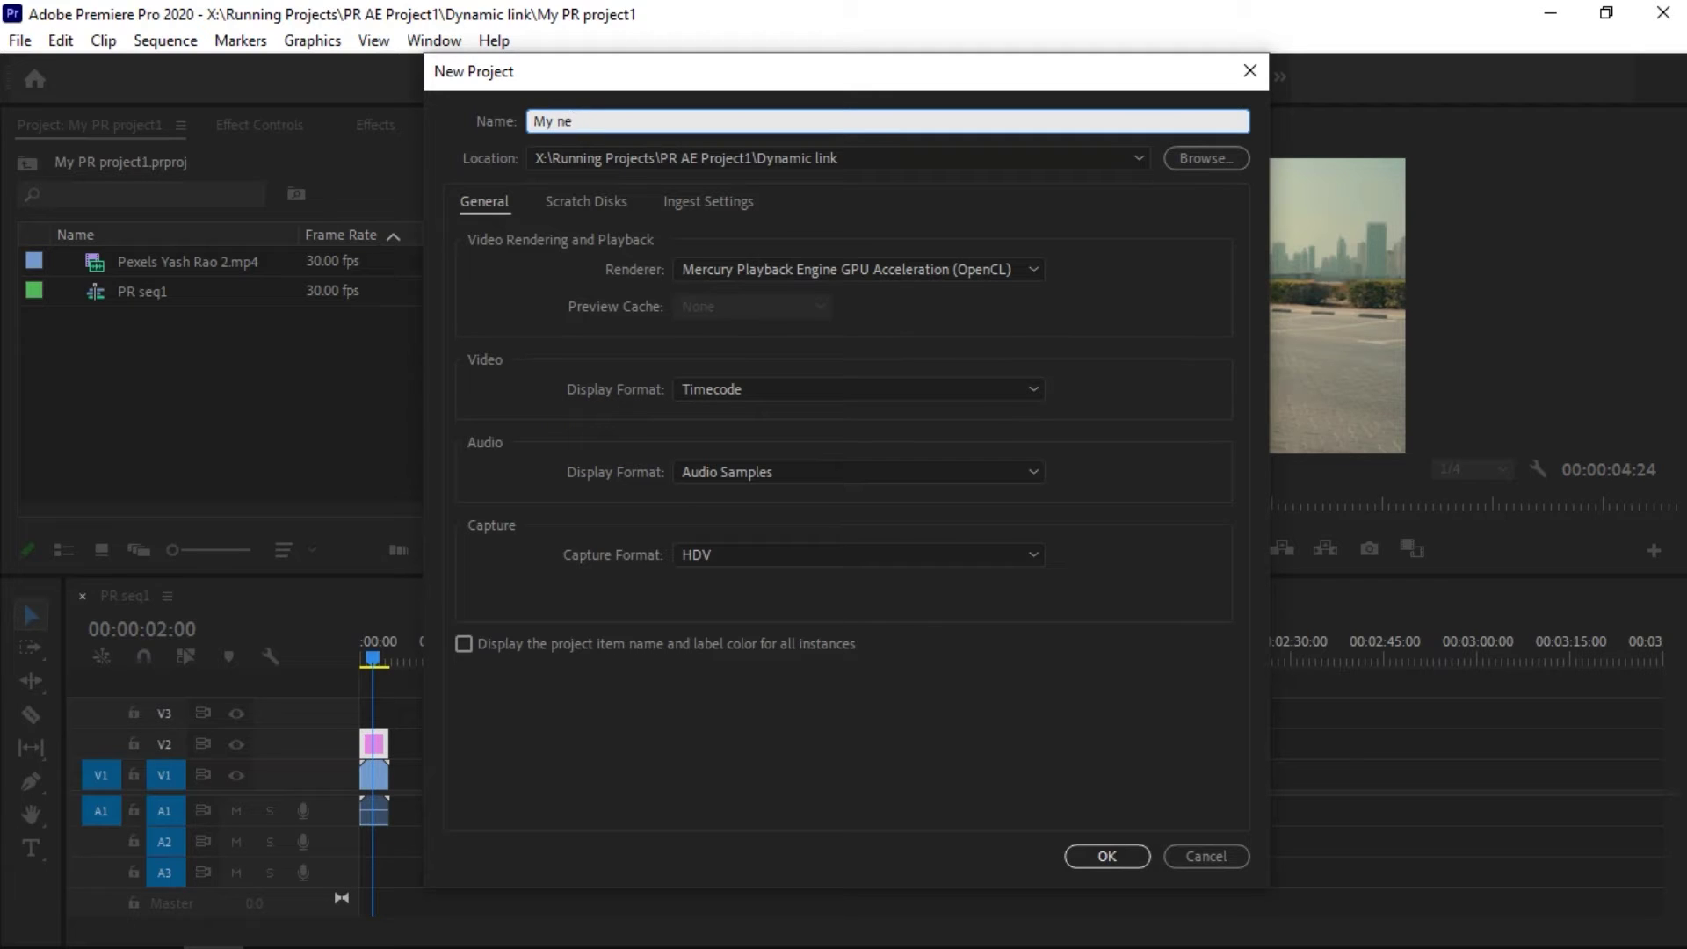
text(w project PR)
click(1105, 856)
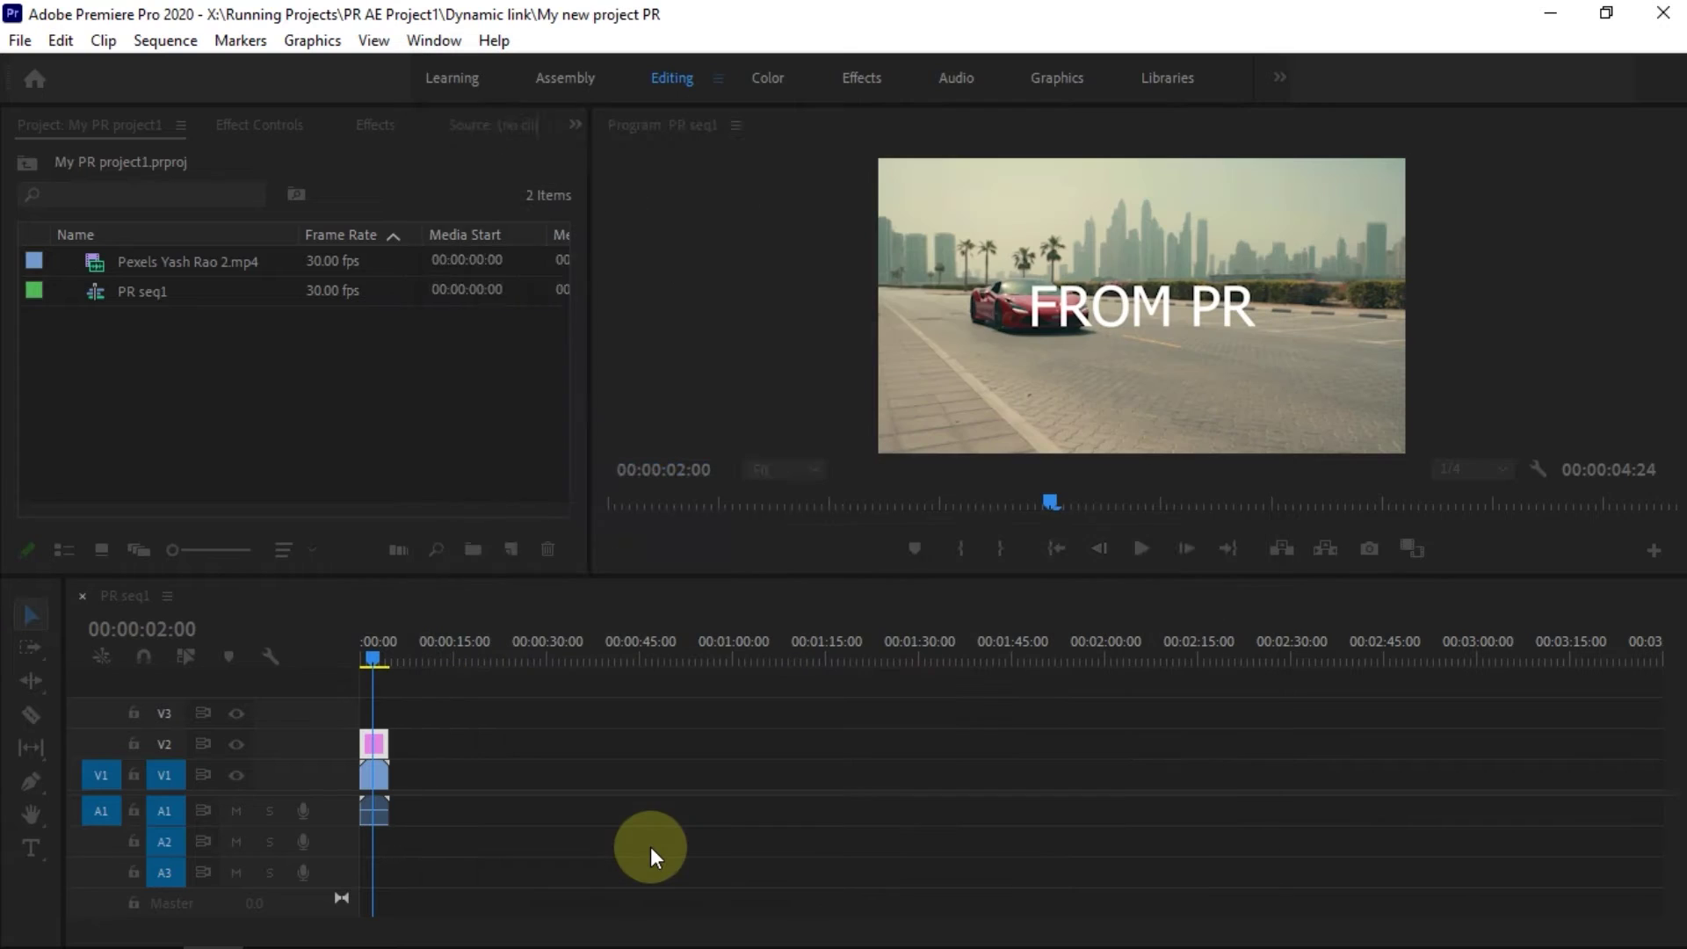
double_click(127, 130)
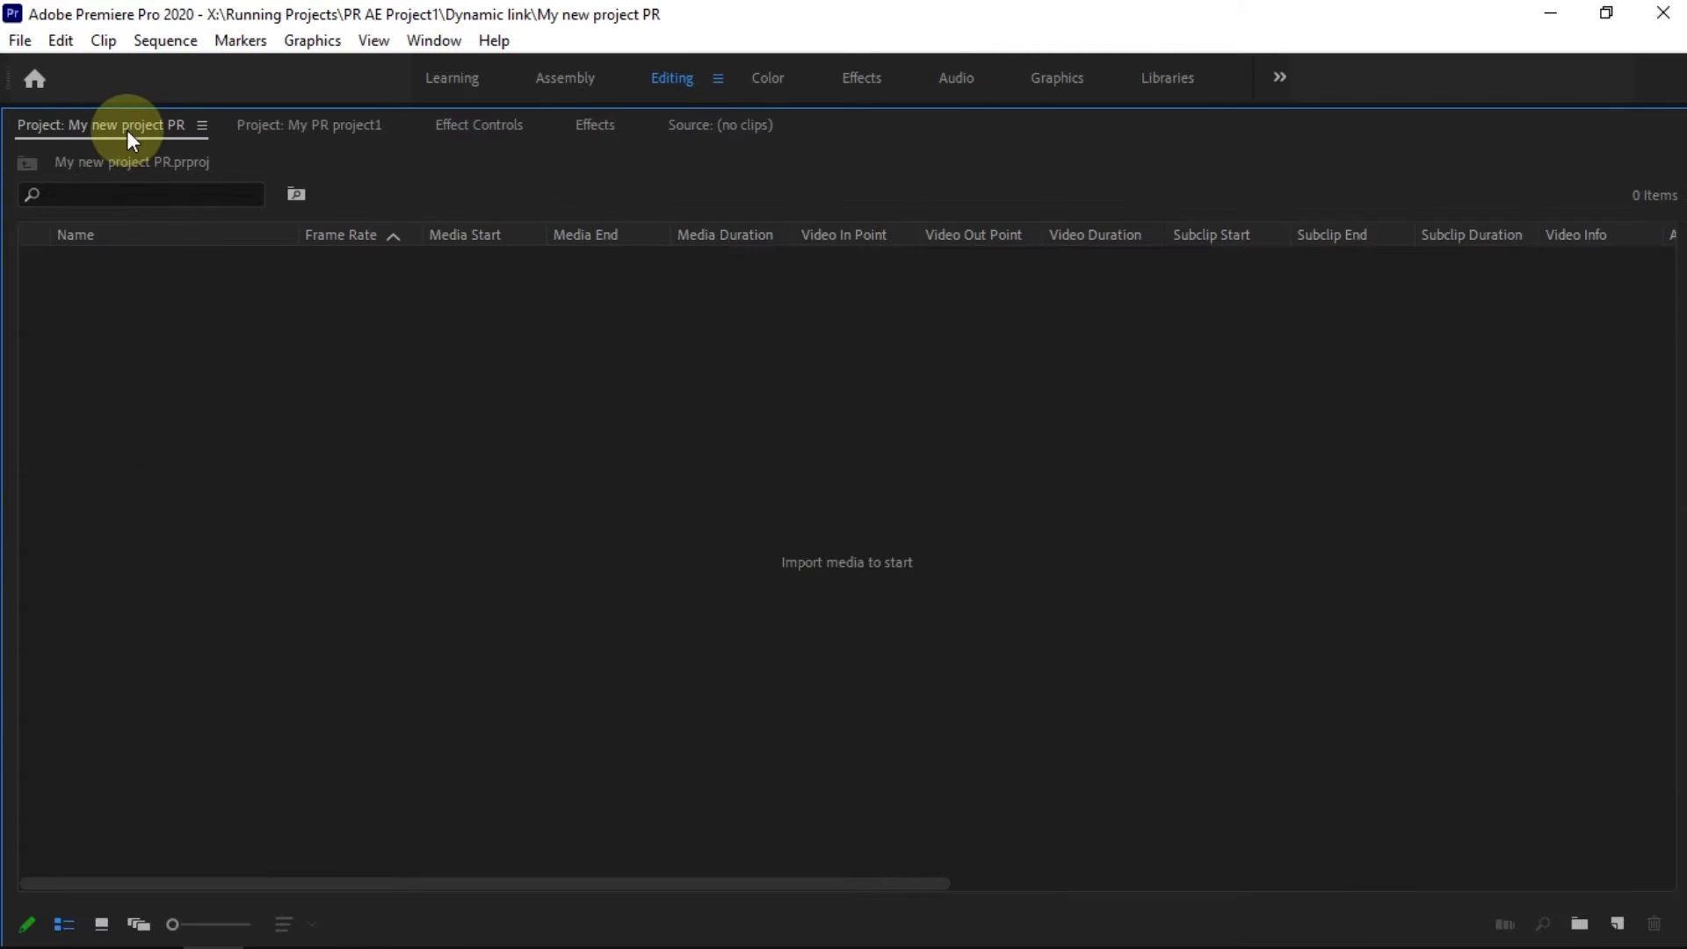
click(82, 595)
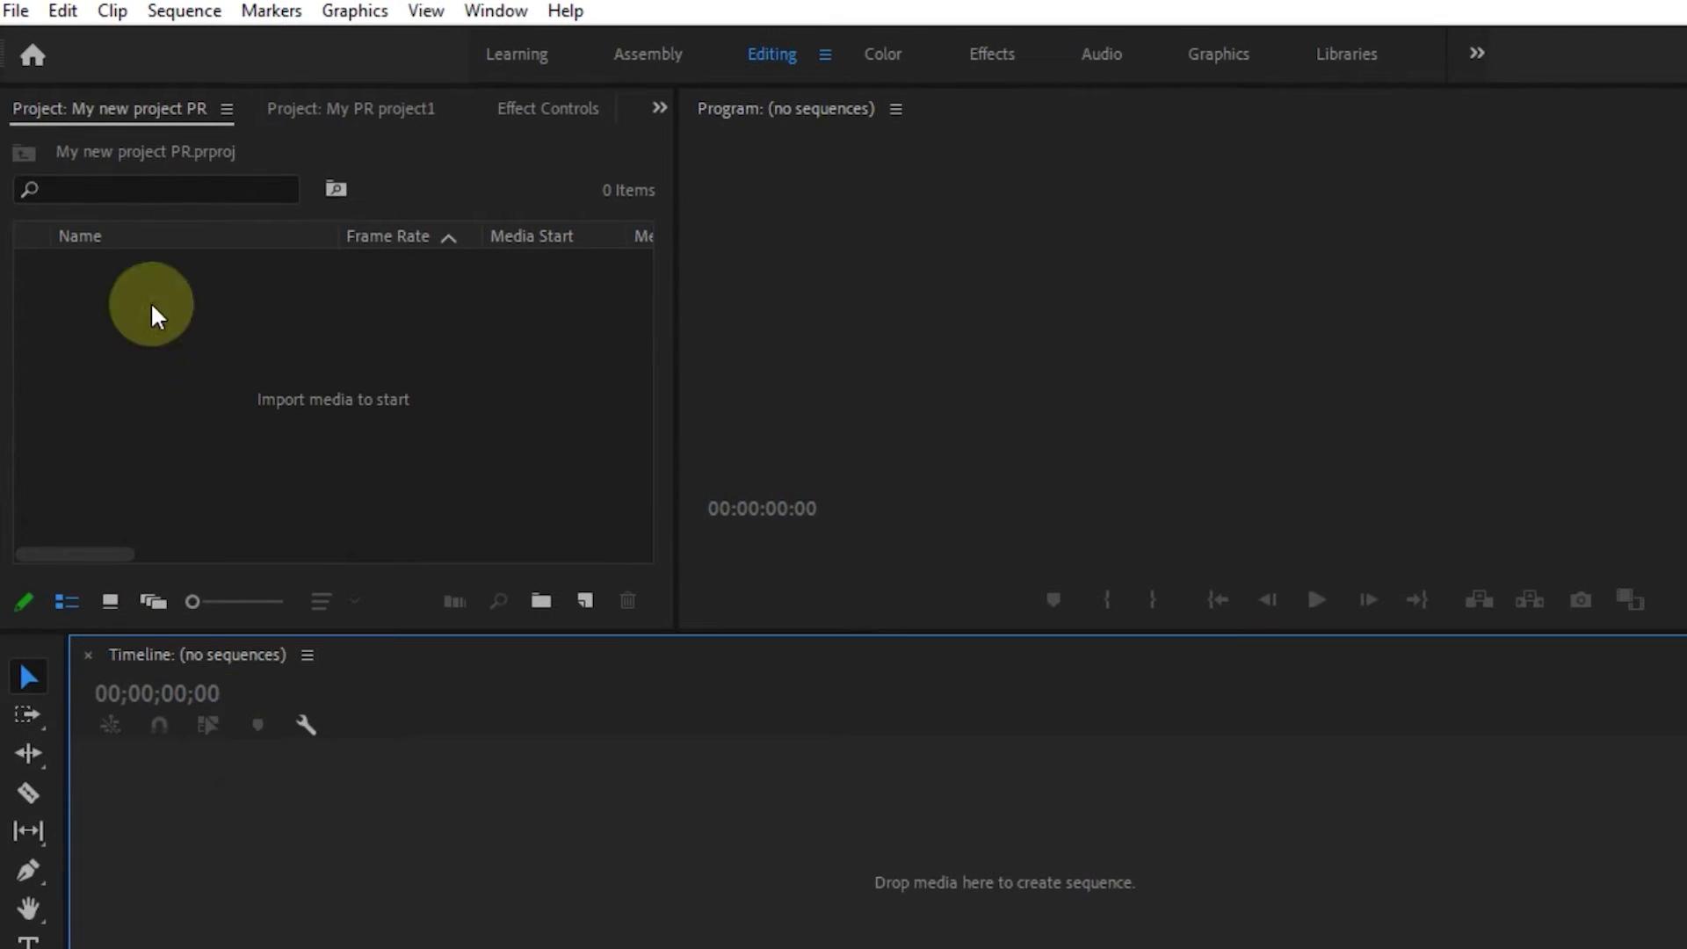
click(16, 11)
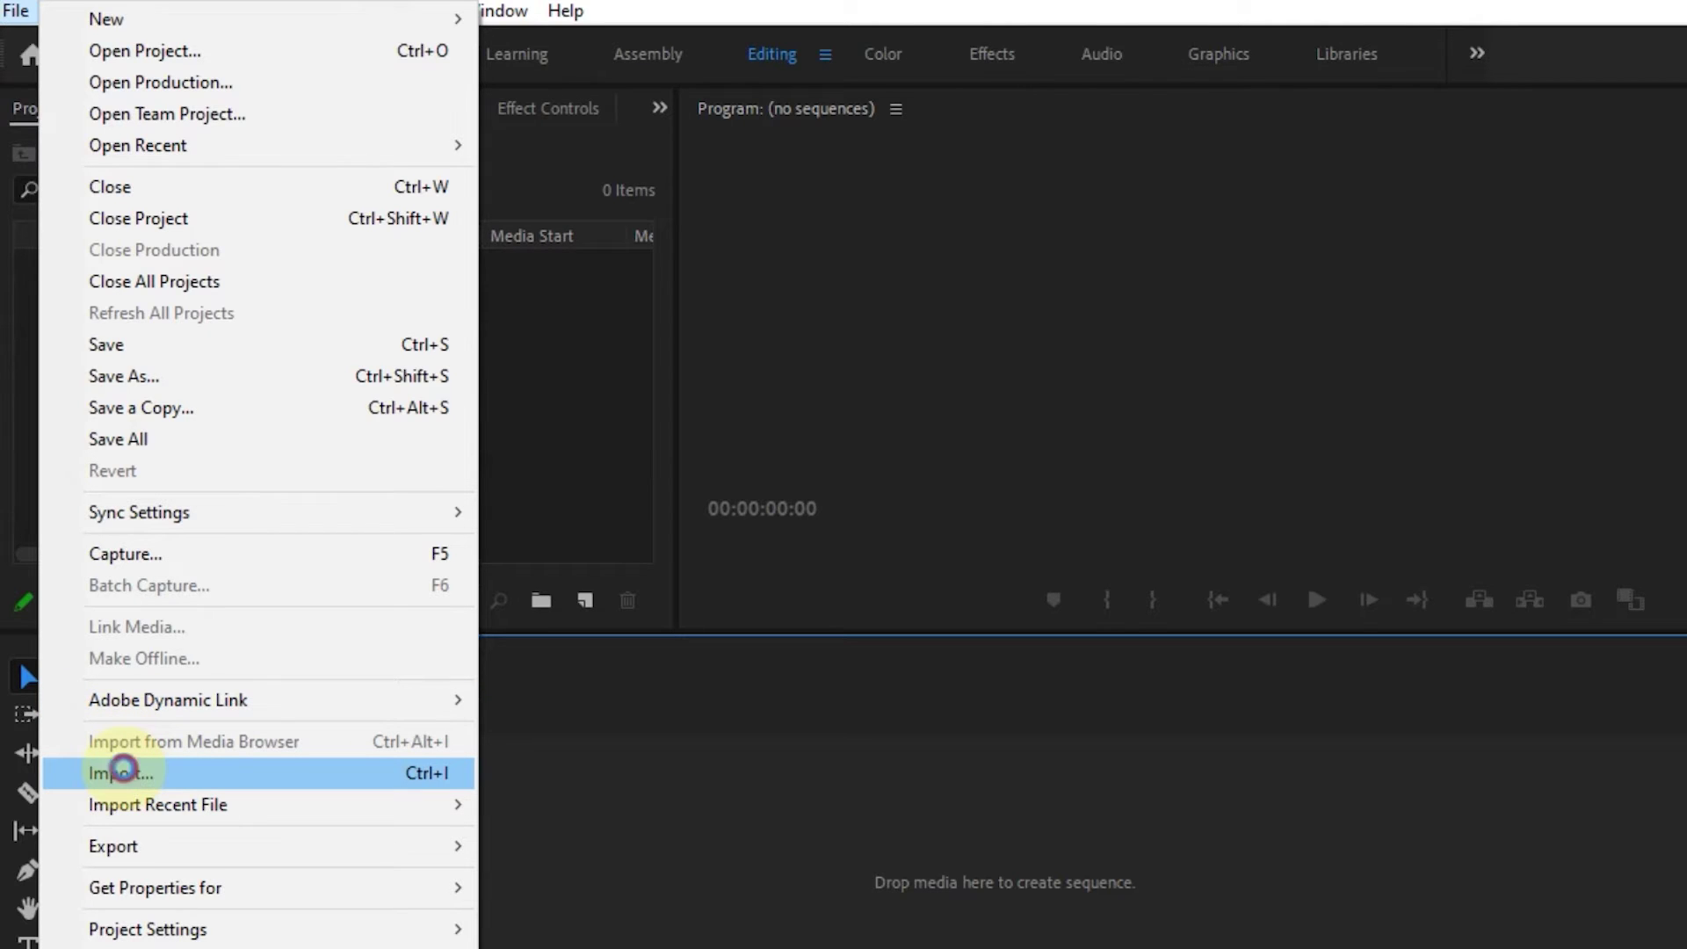
- Dynamic-link the My AE Project1 composition from My AE Project1.aep into the bin
click(124, 770)
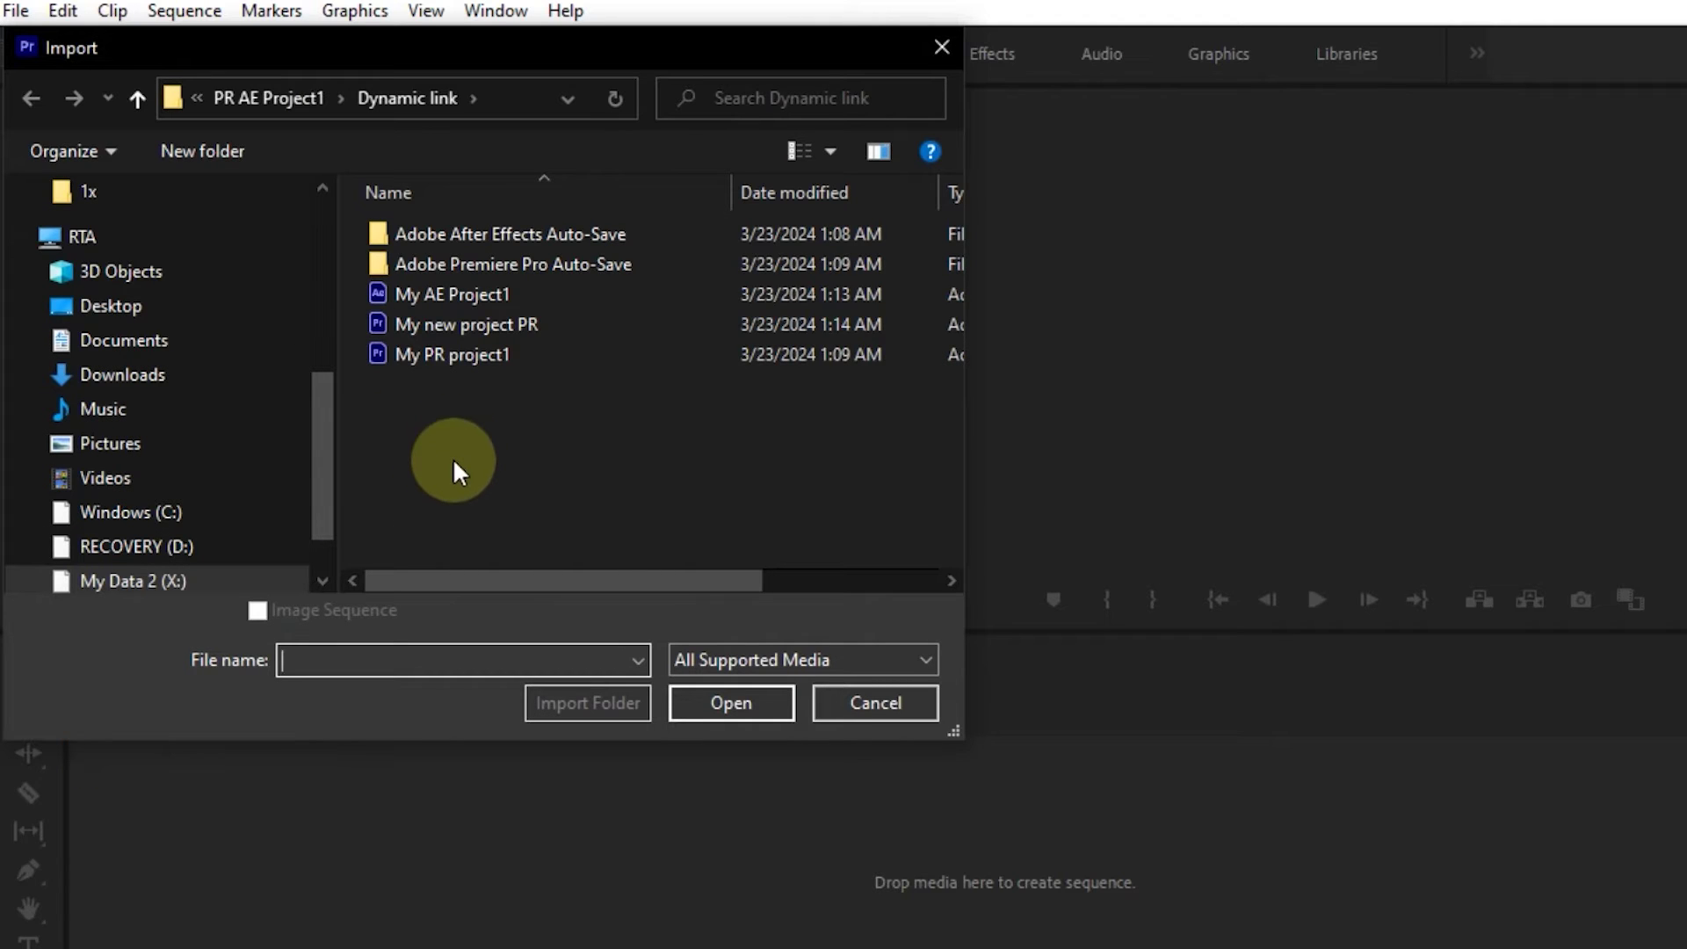
click(422, 292)
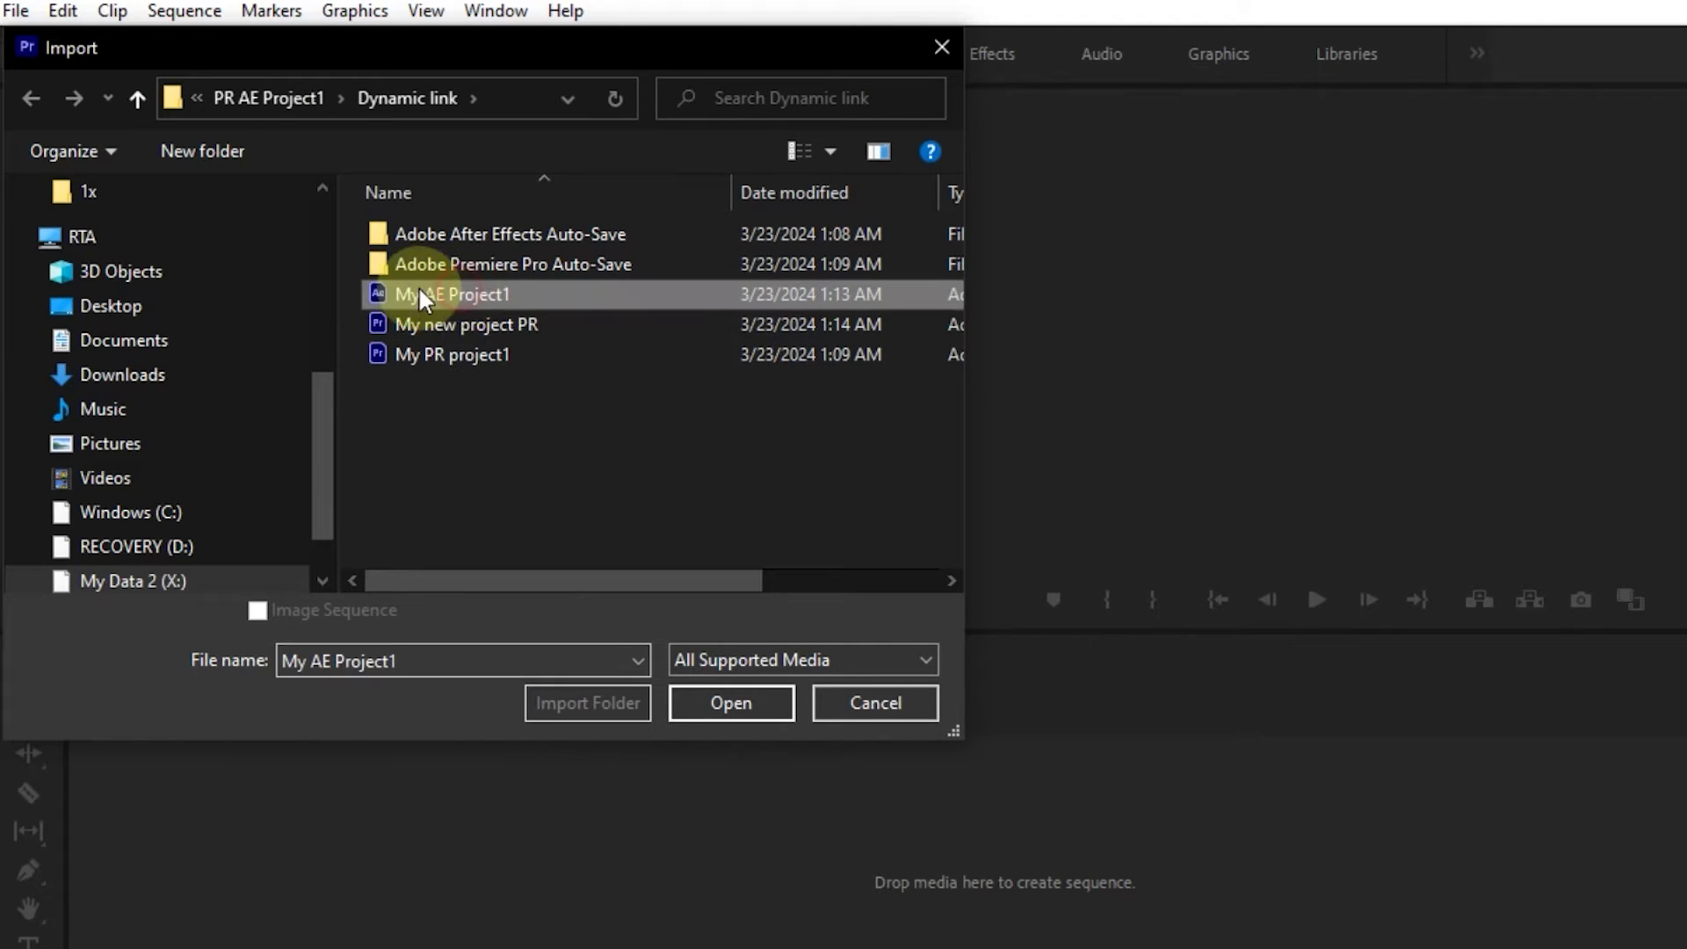
click(724, 694)
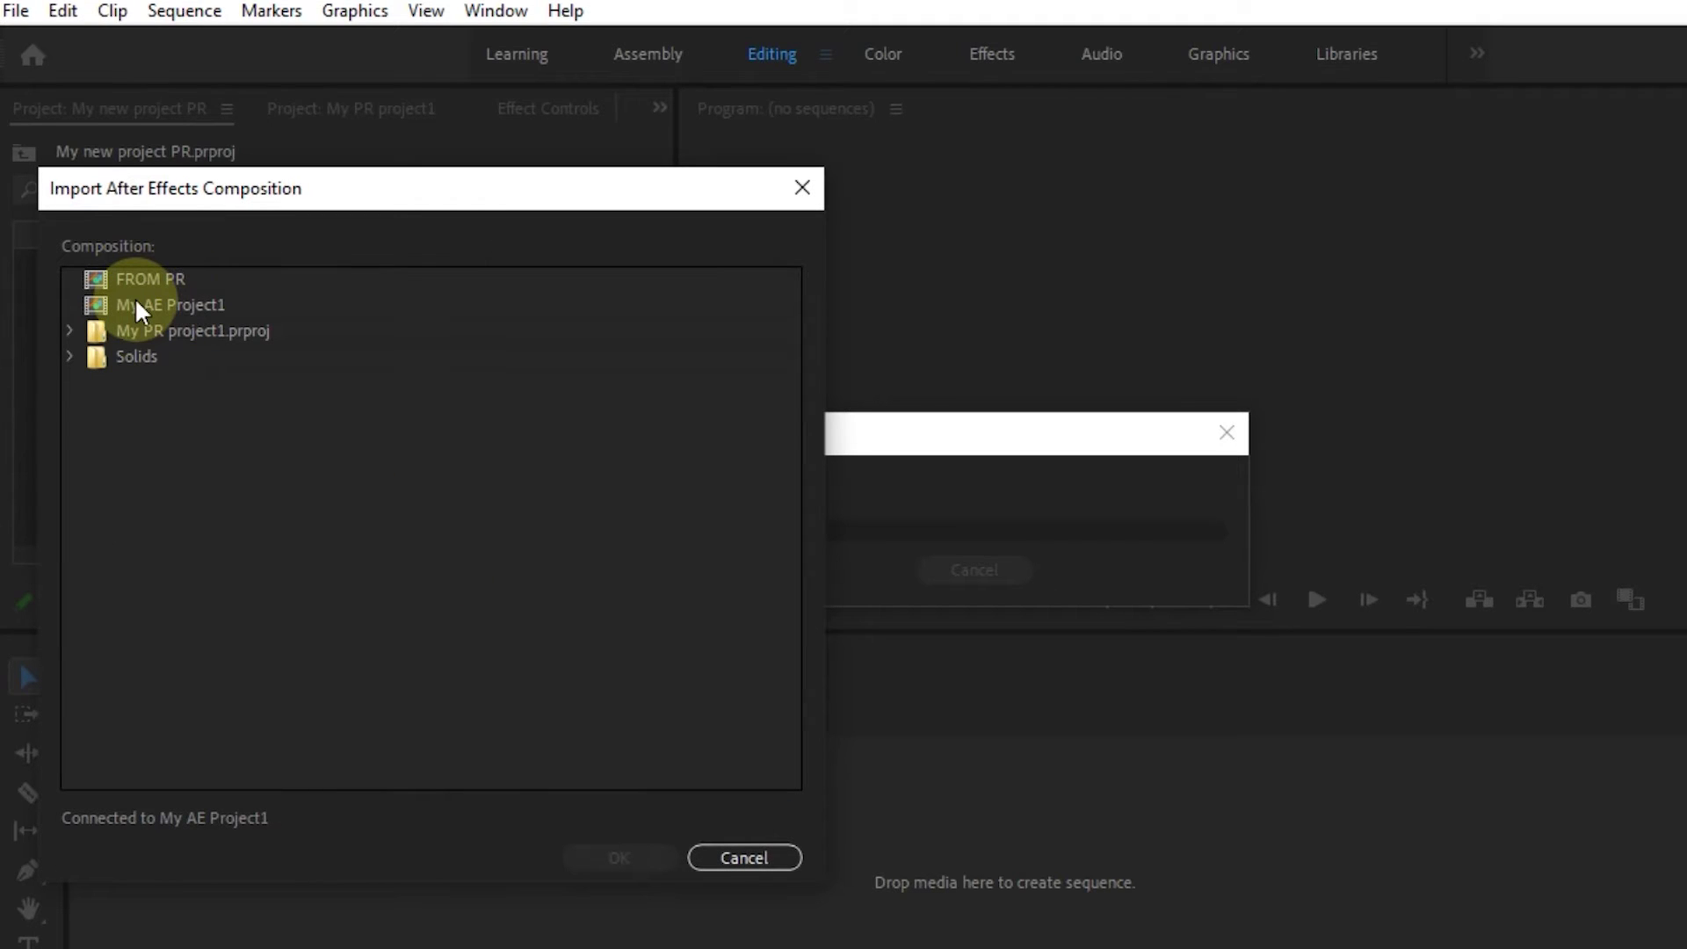
click(145, 303)
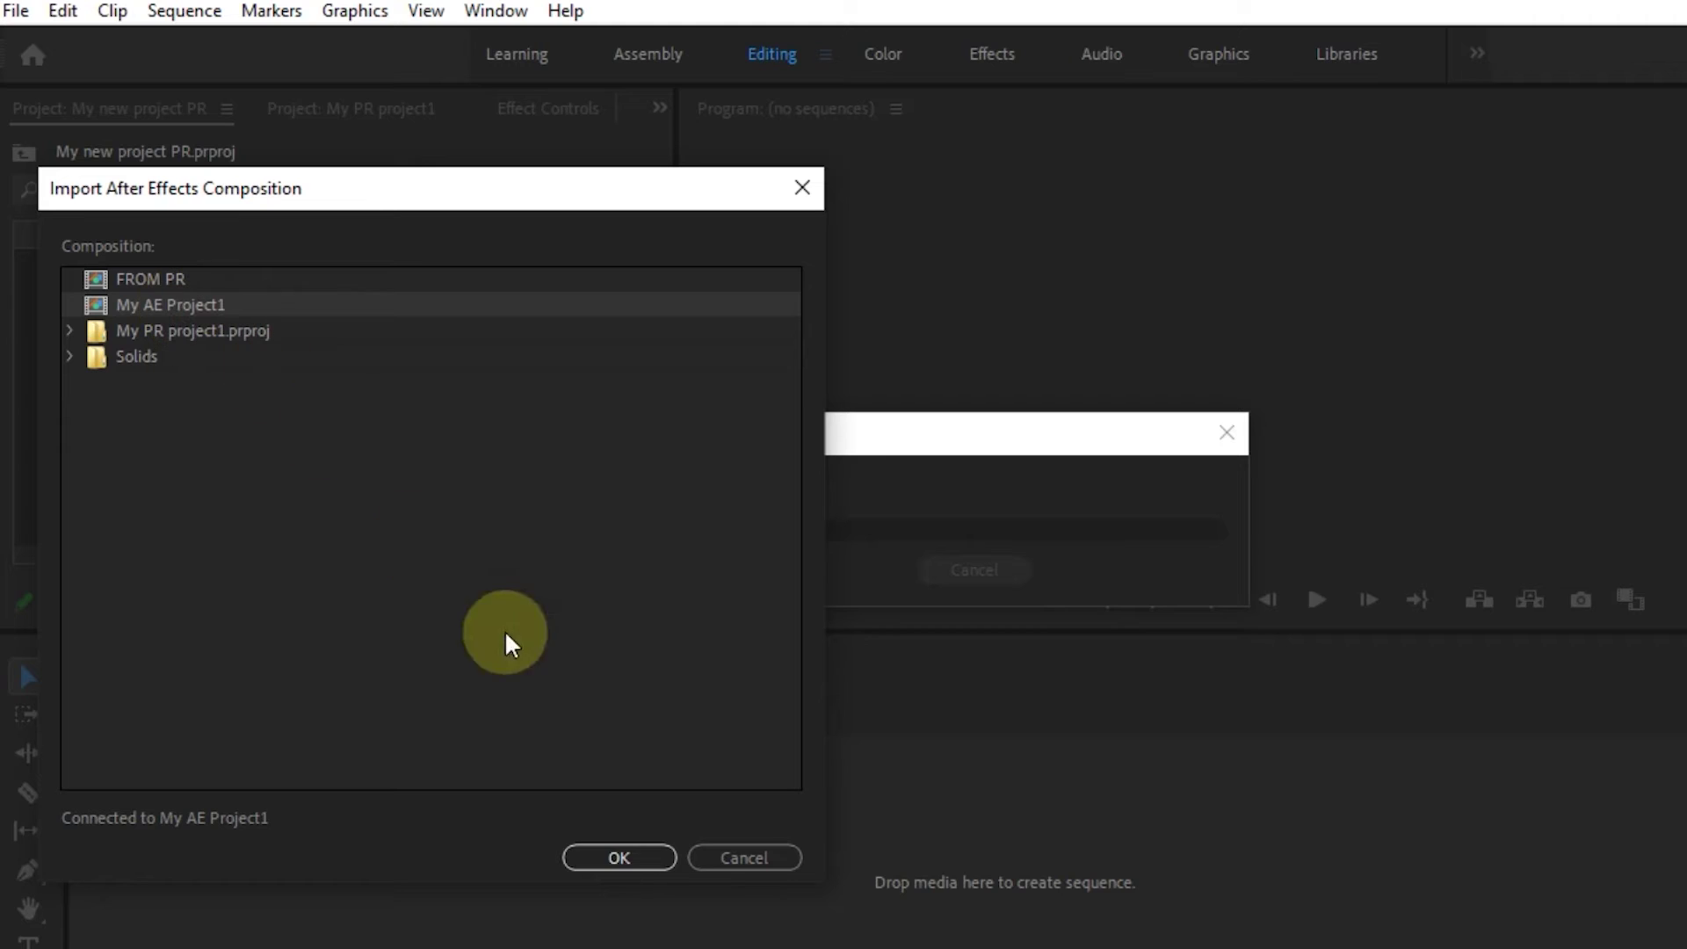
click(627, 858)
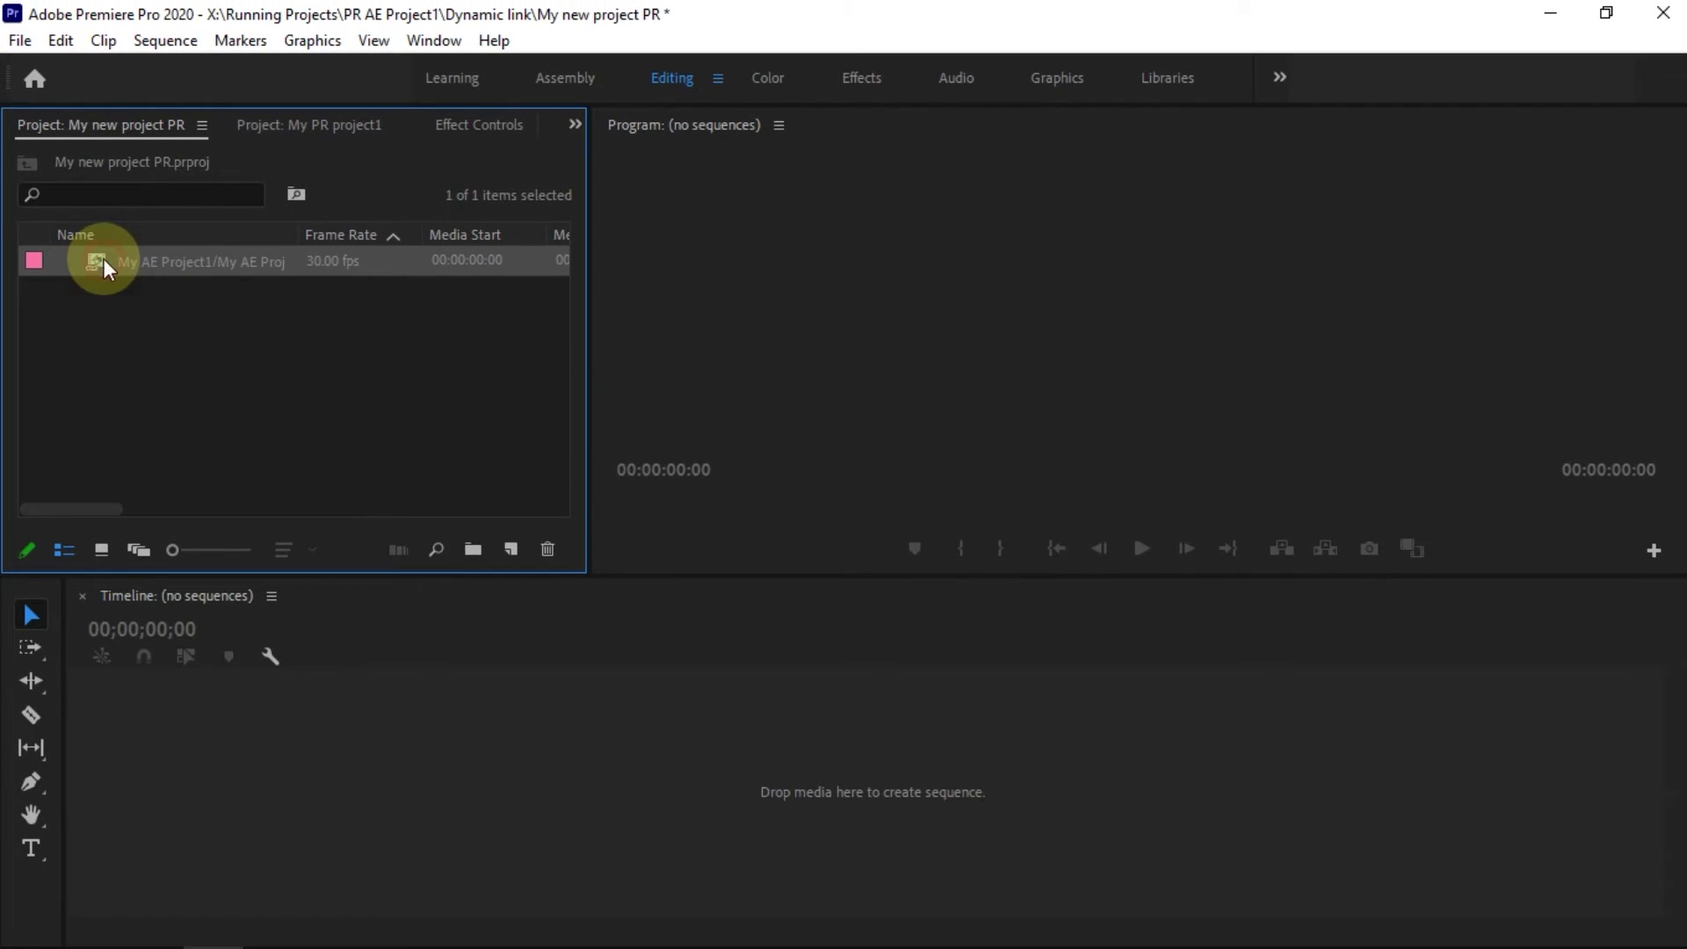
- Build a sequence from the linked comp and preview its FROM AE and FROM PR titles
drag(103, 264, 153, 712)
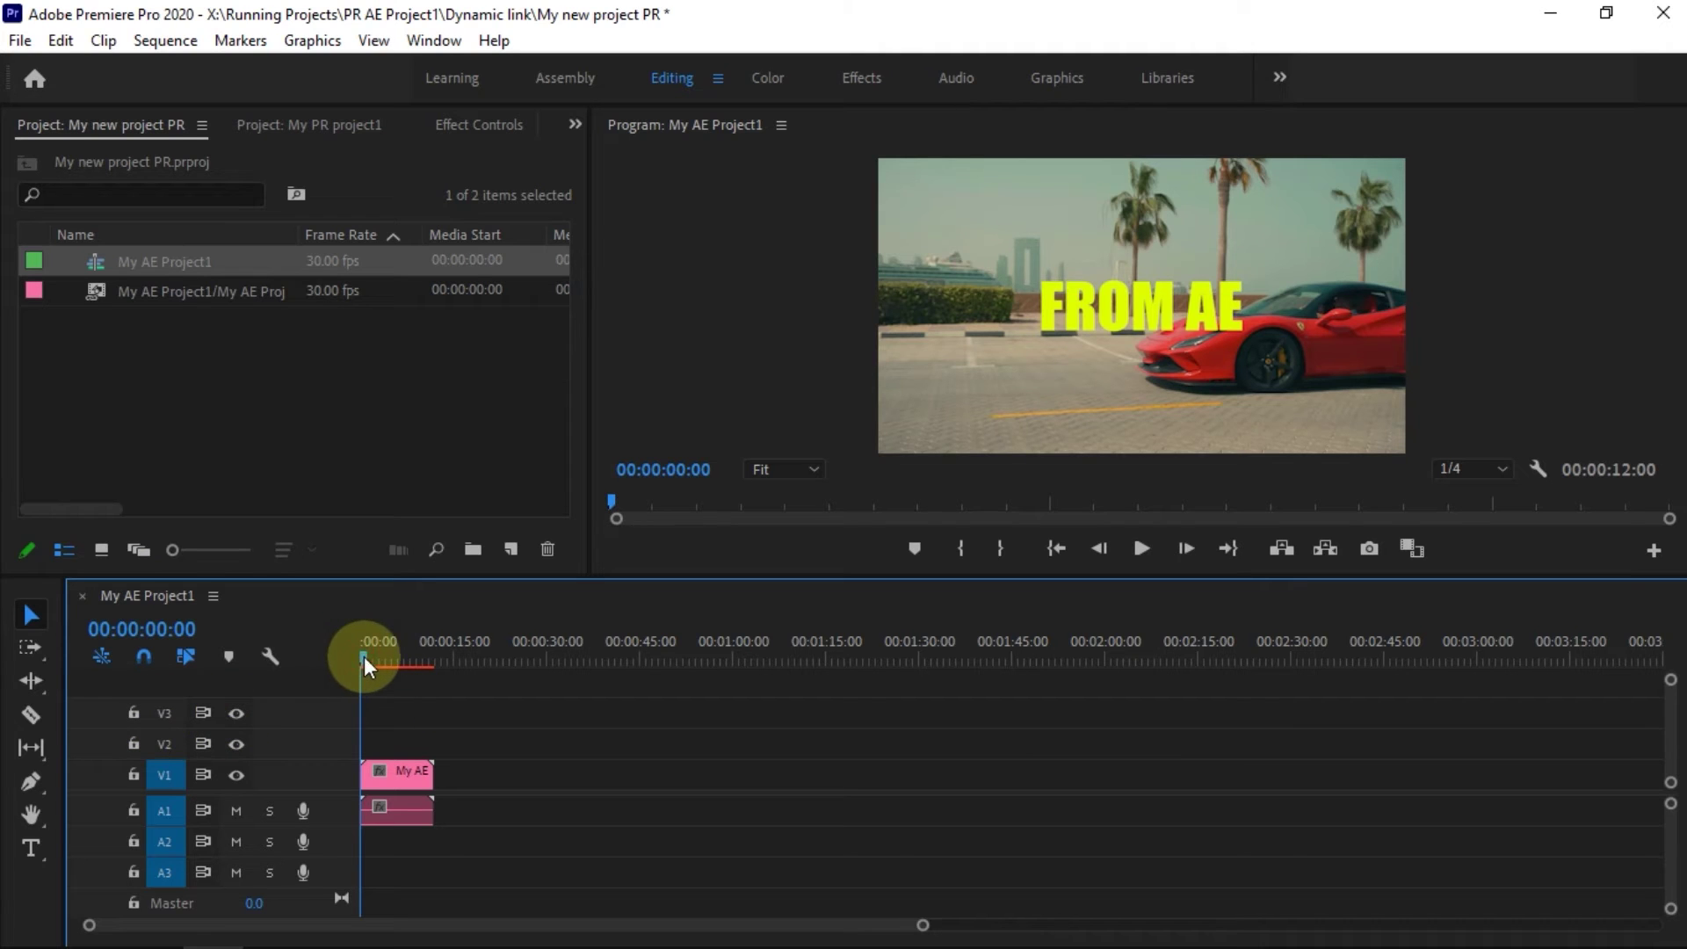
drag(360, 656, 390, 660)
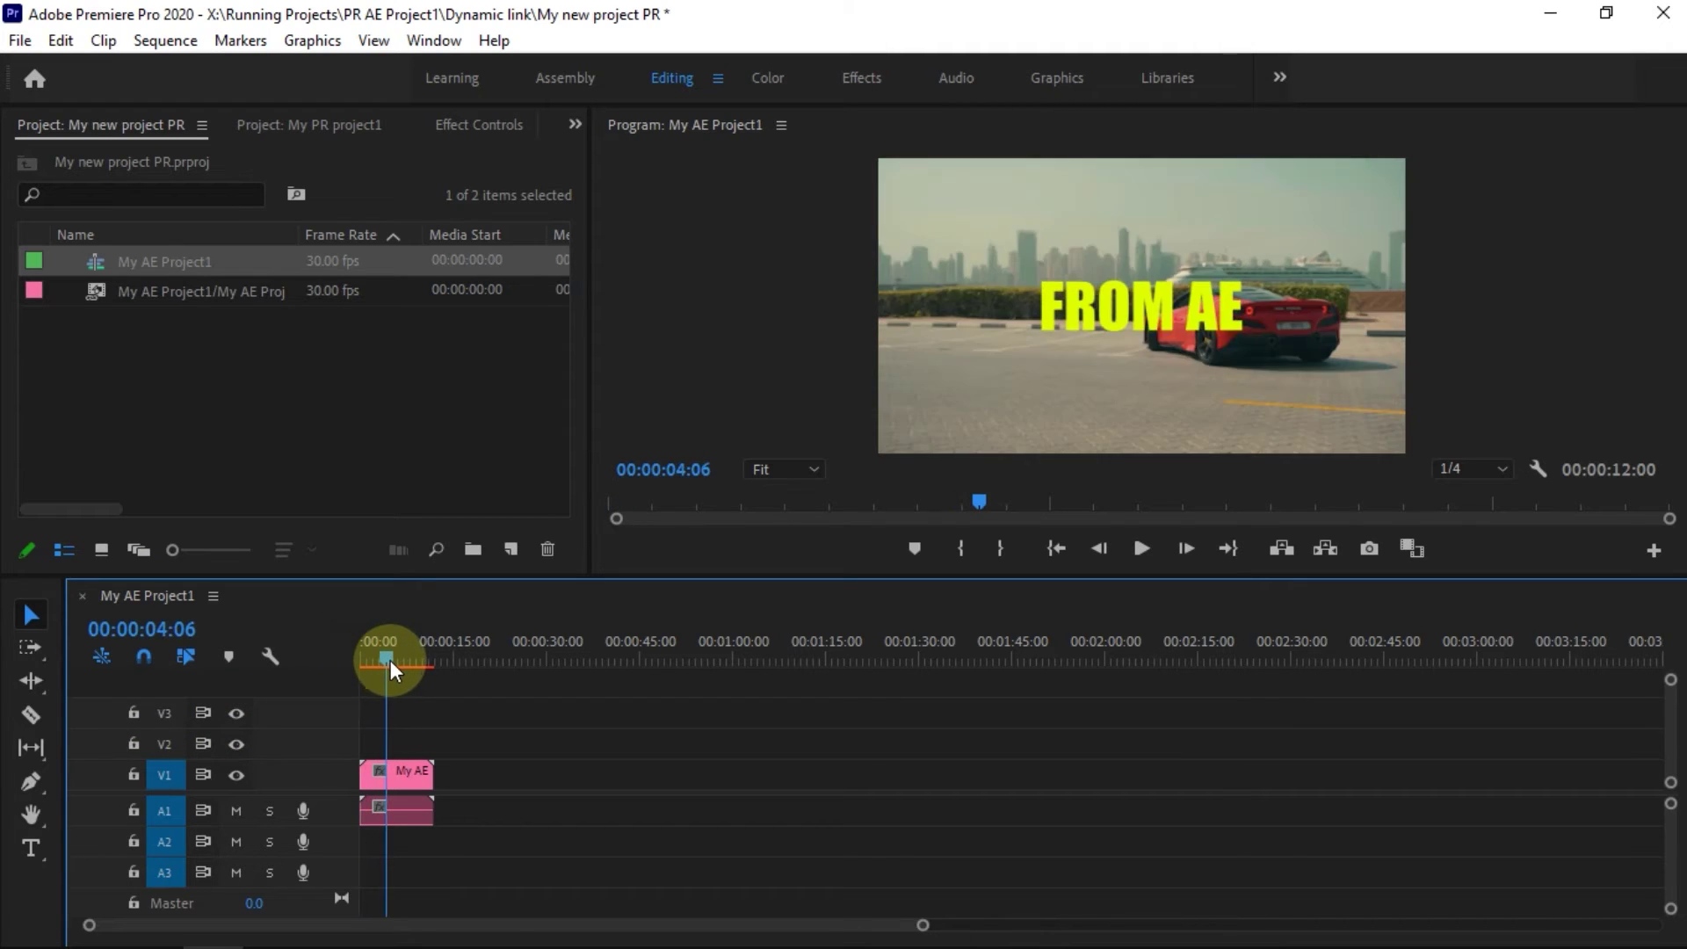
drag(390, 661, 418, 662)
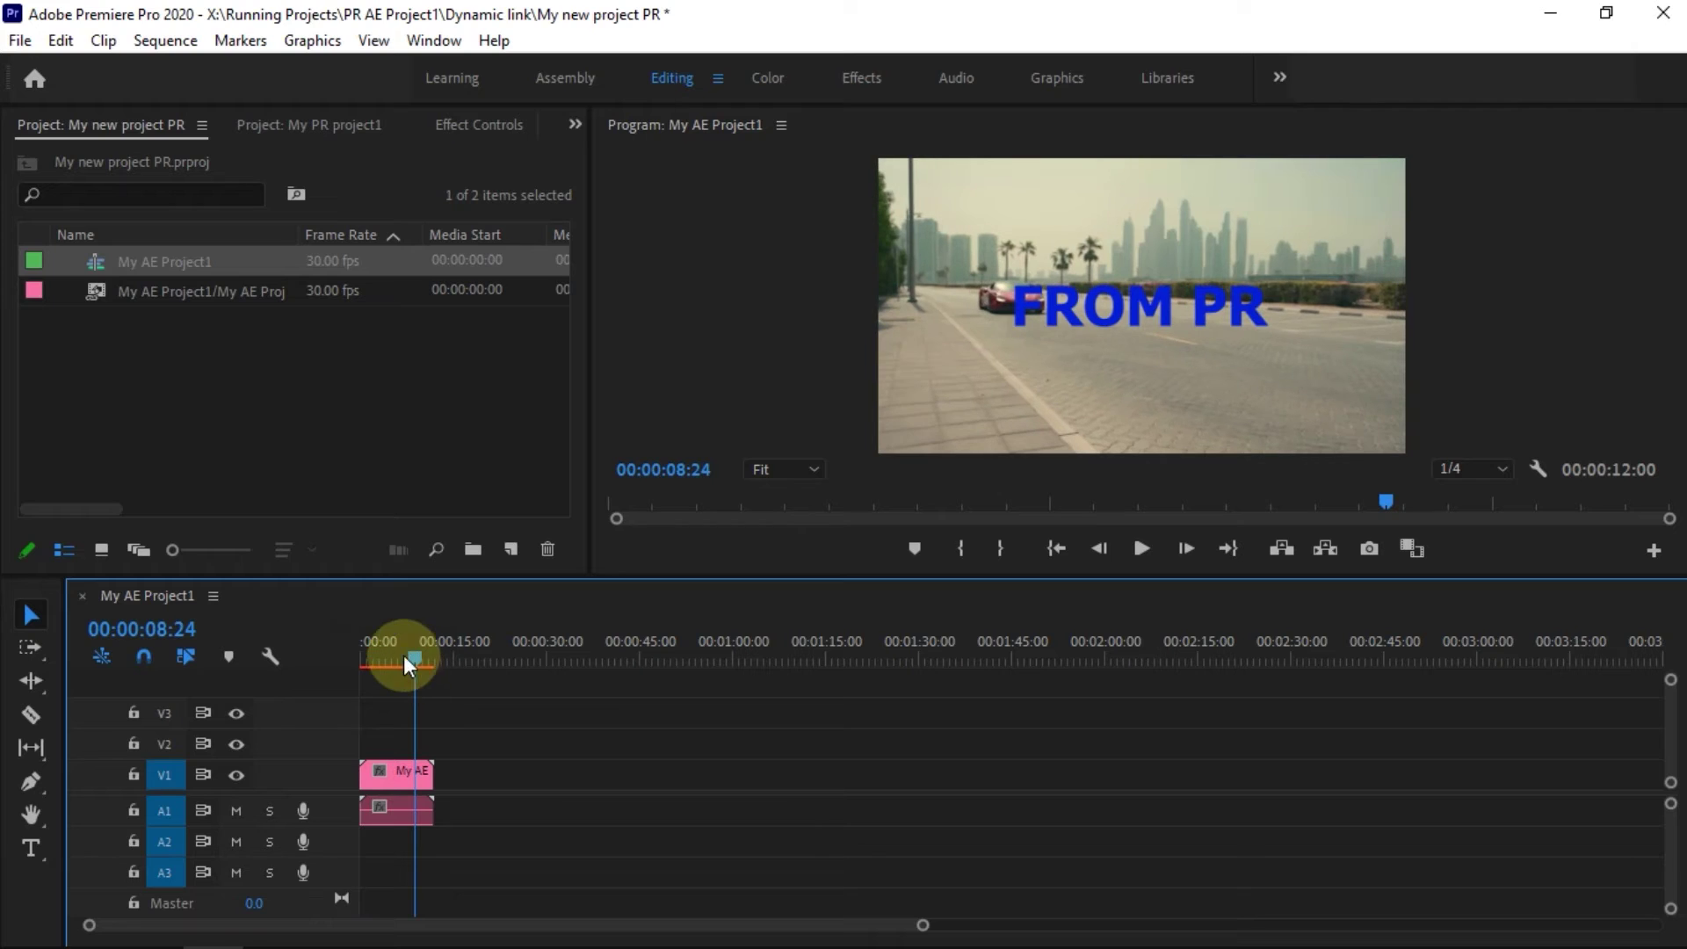
click(393, 661)
click(422, 777)
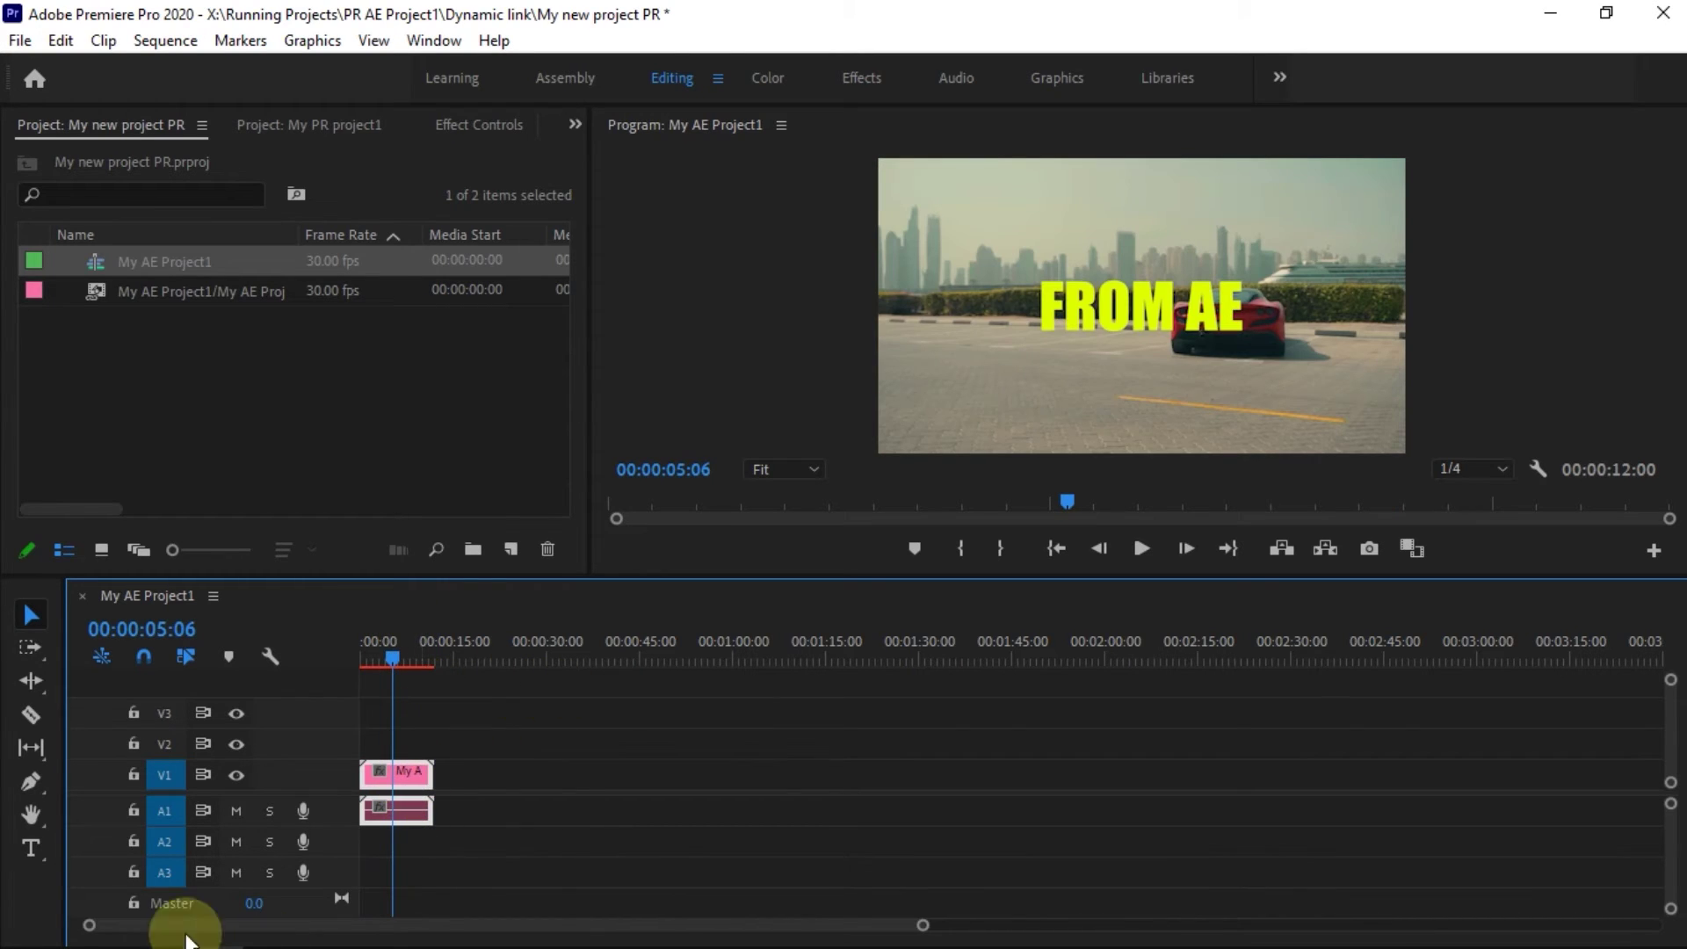
click(268, 930)
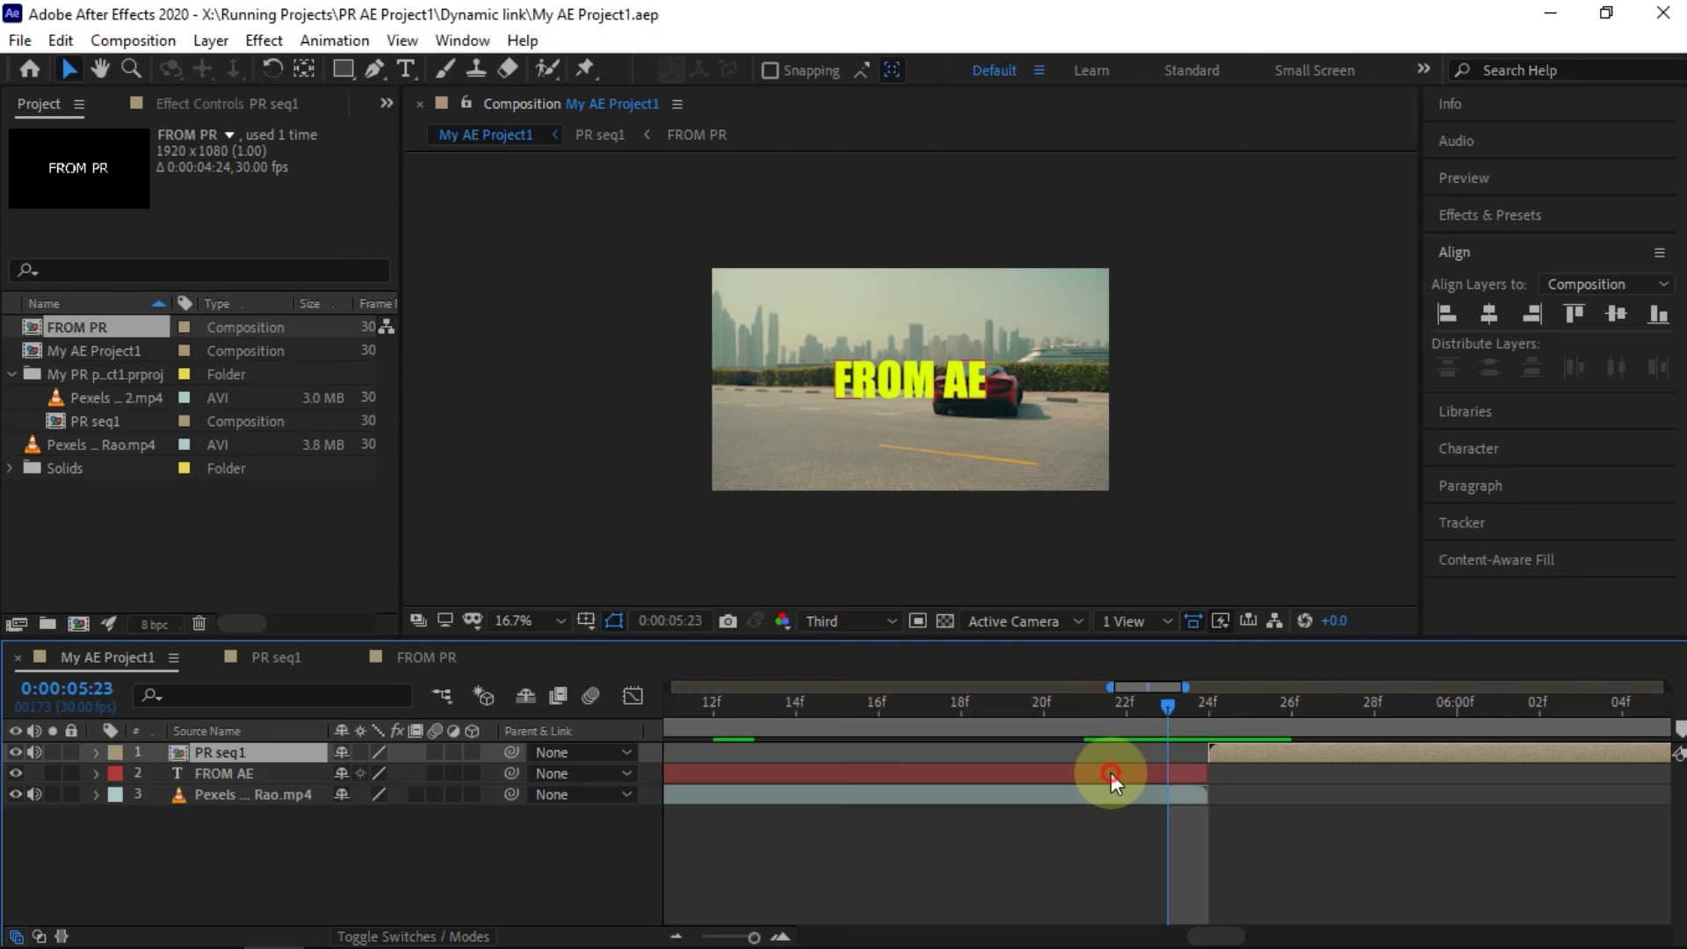
- Slide the FROM AE and Pexels layers later in the twelve-second timeline
click(1111, 772)
shift+click(1052, 801)
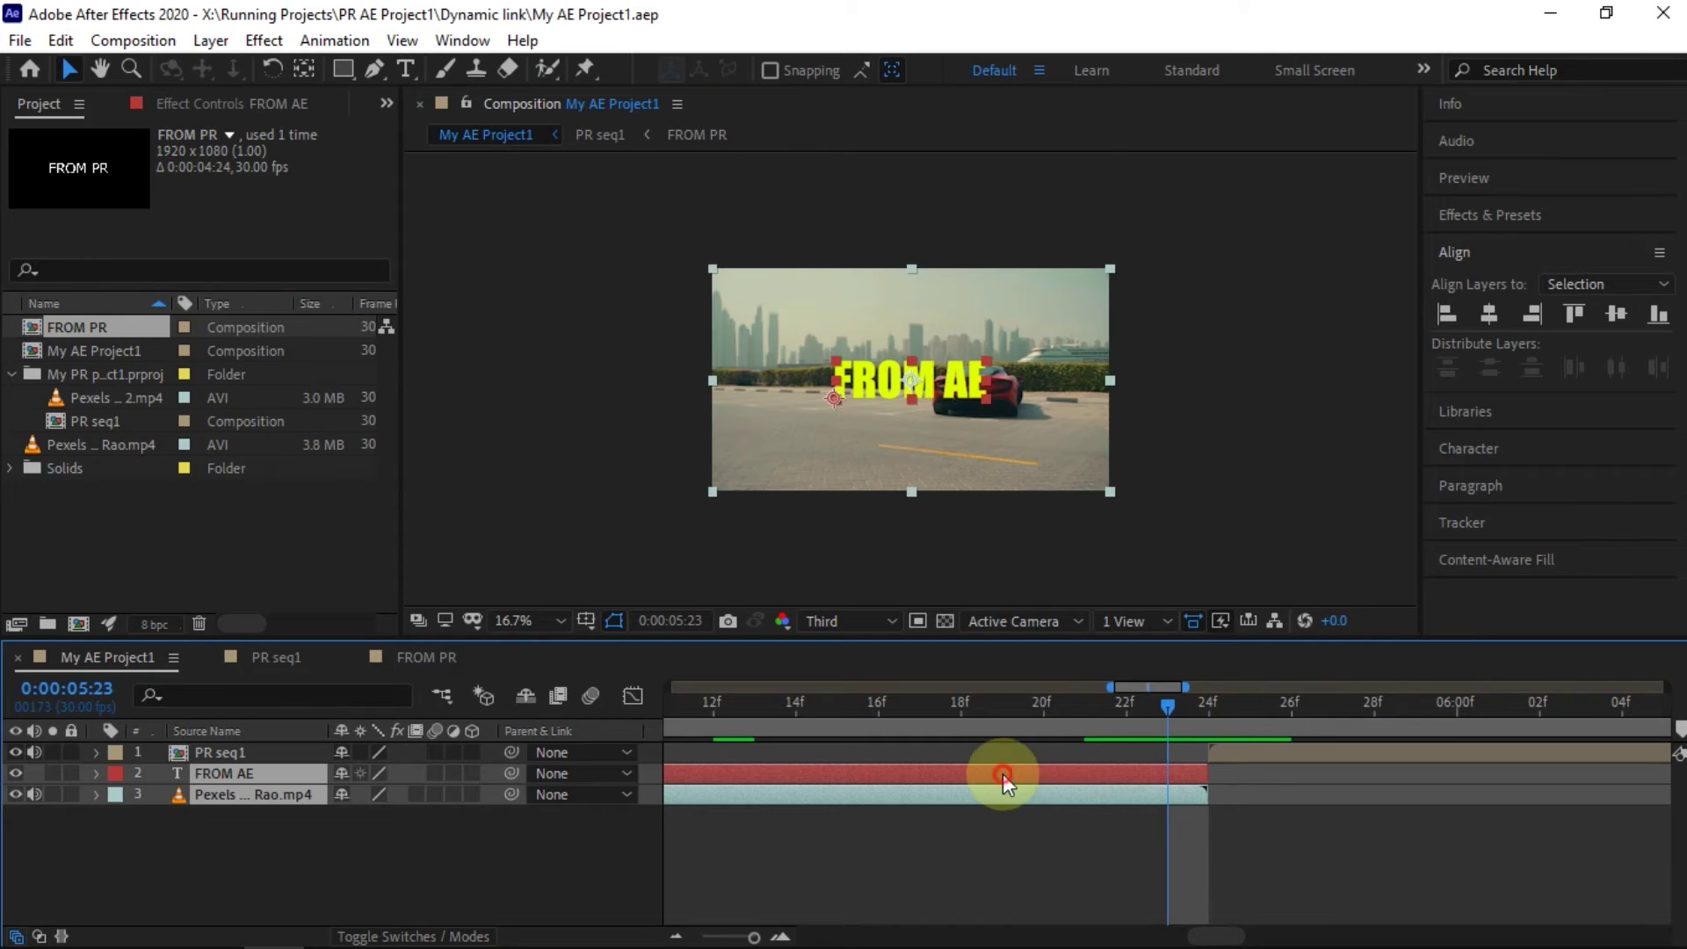
double_click(1028, 791)
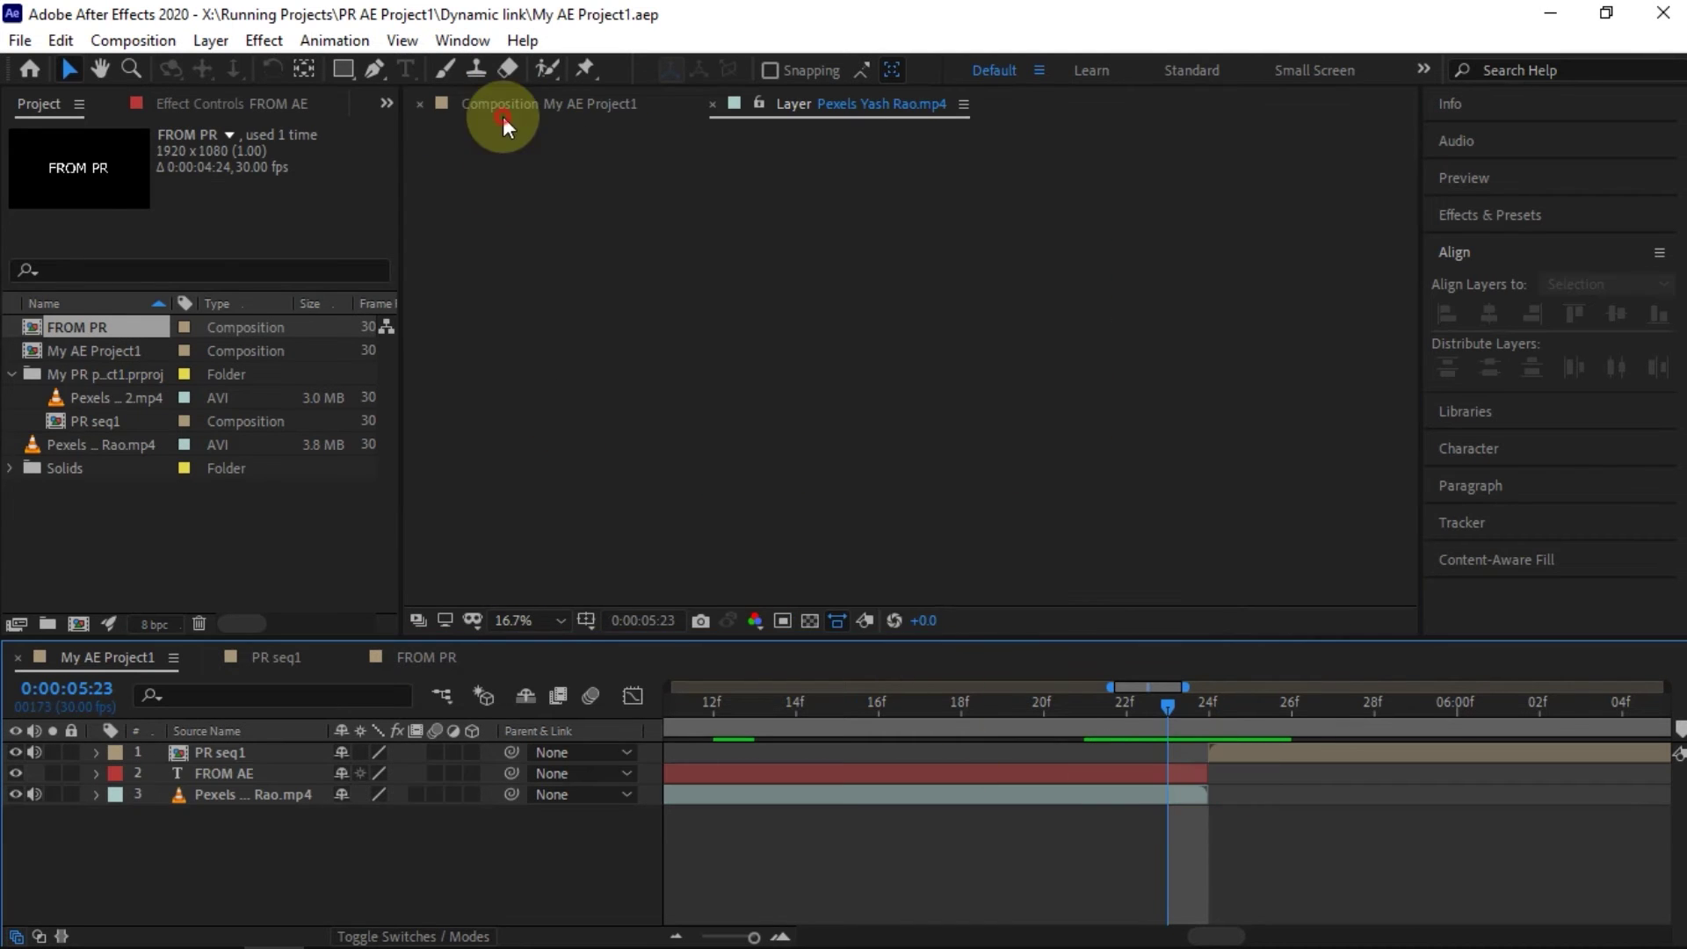
click(522, 104)
click(916, 794)
shift+click(908, 768)
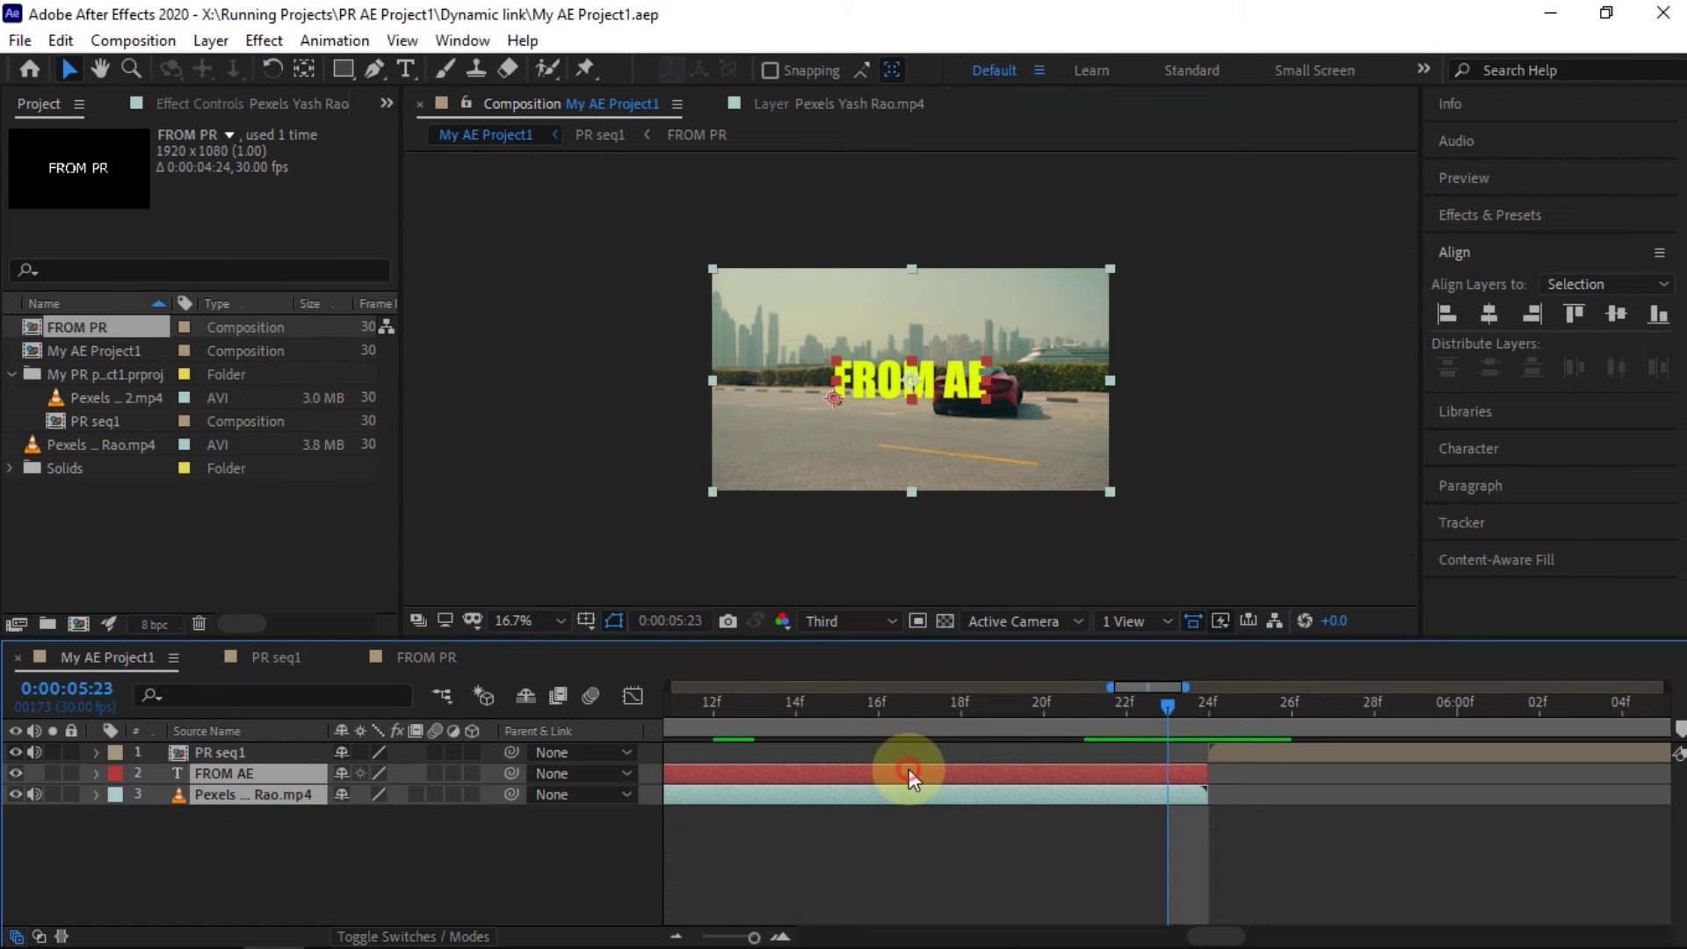
drag(909, 767, 1342, 775)
drag(753, 936, 680, 933)
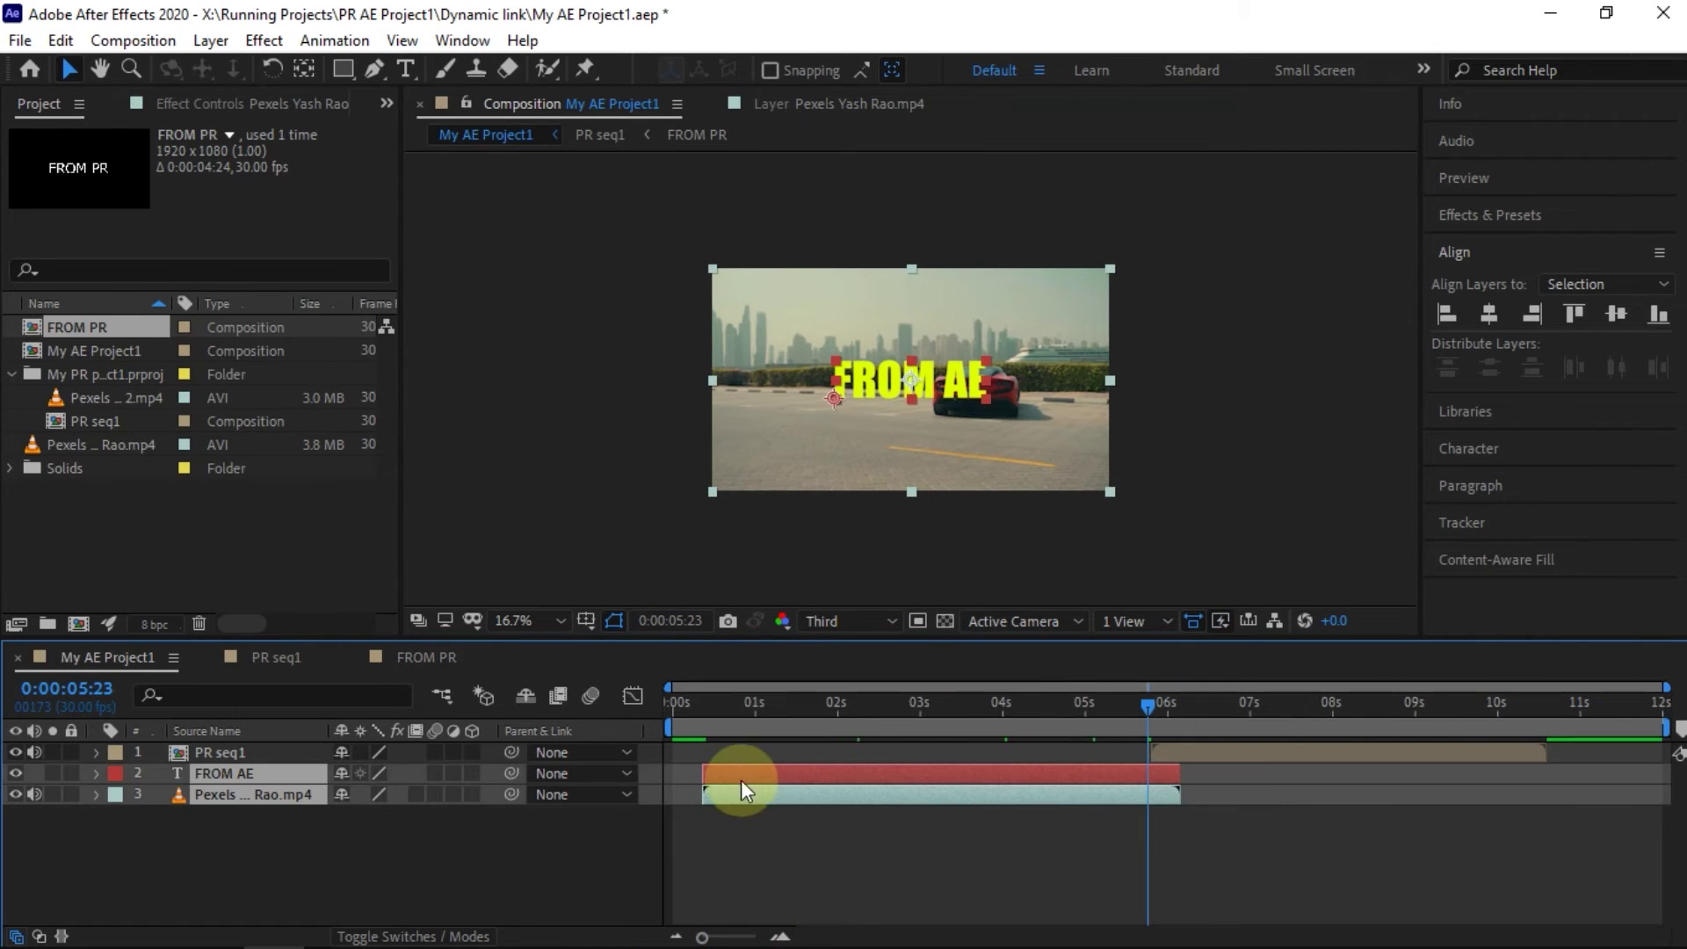
mouse_move(982, 773)
mouse_down()
mouse_move(1186, 777)
mouse_move(721, 754)
mouse_up()
- Move the PR seq1 layer to start at zero seconds
click(1178, 750)
click(688, 704)
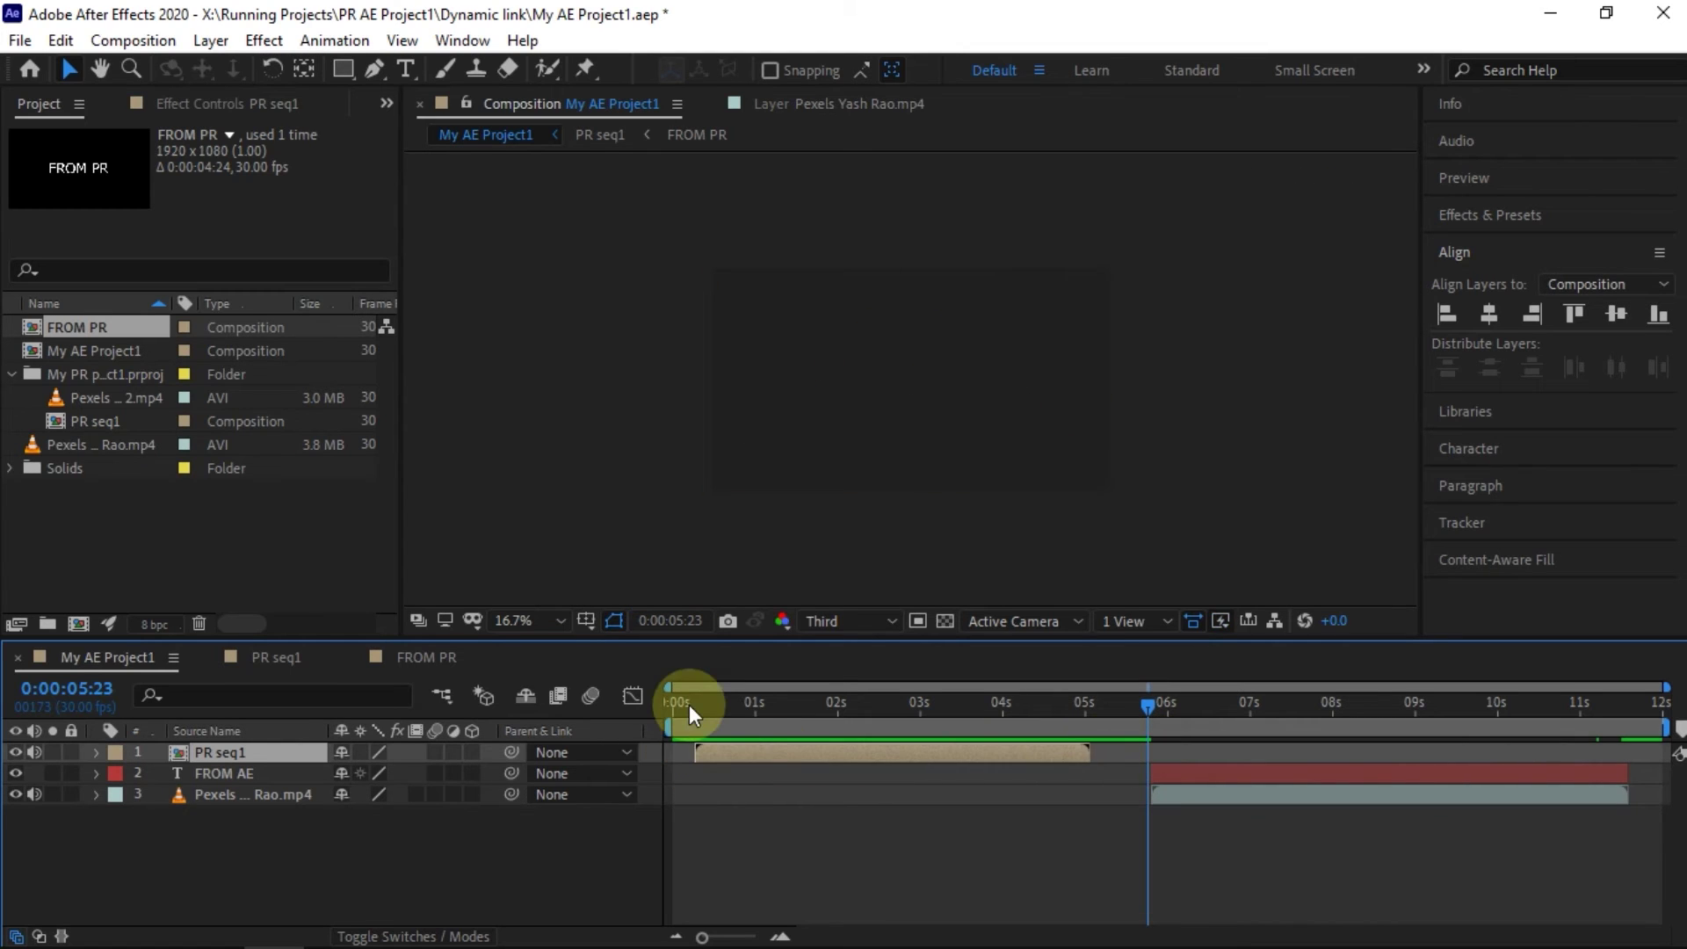
key(Home)
drag(709, 752, 698, 775)
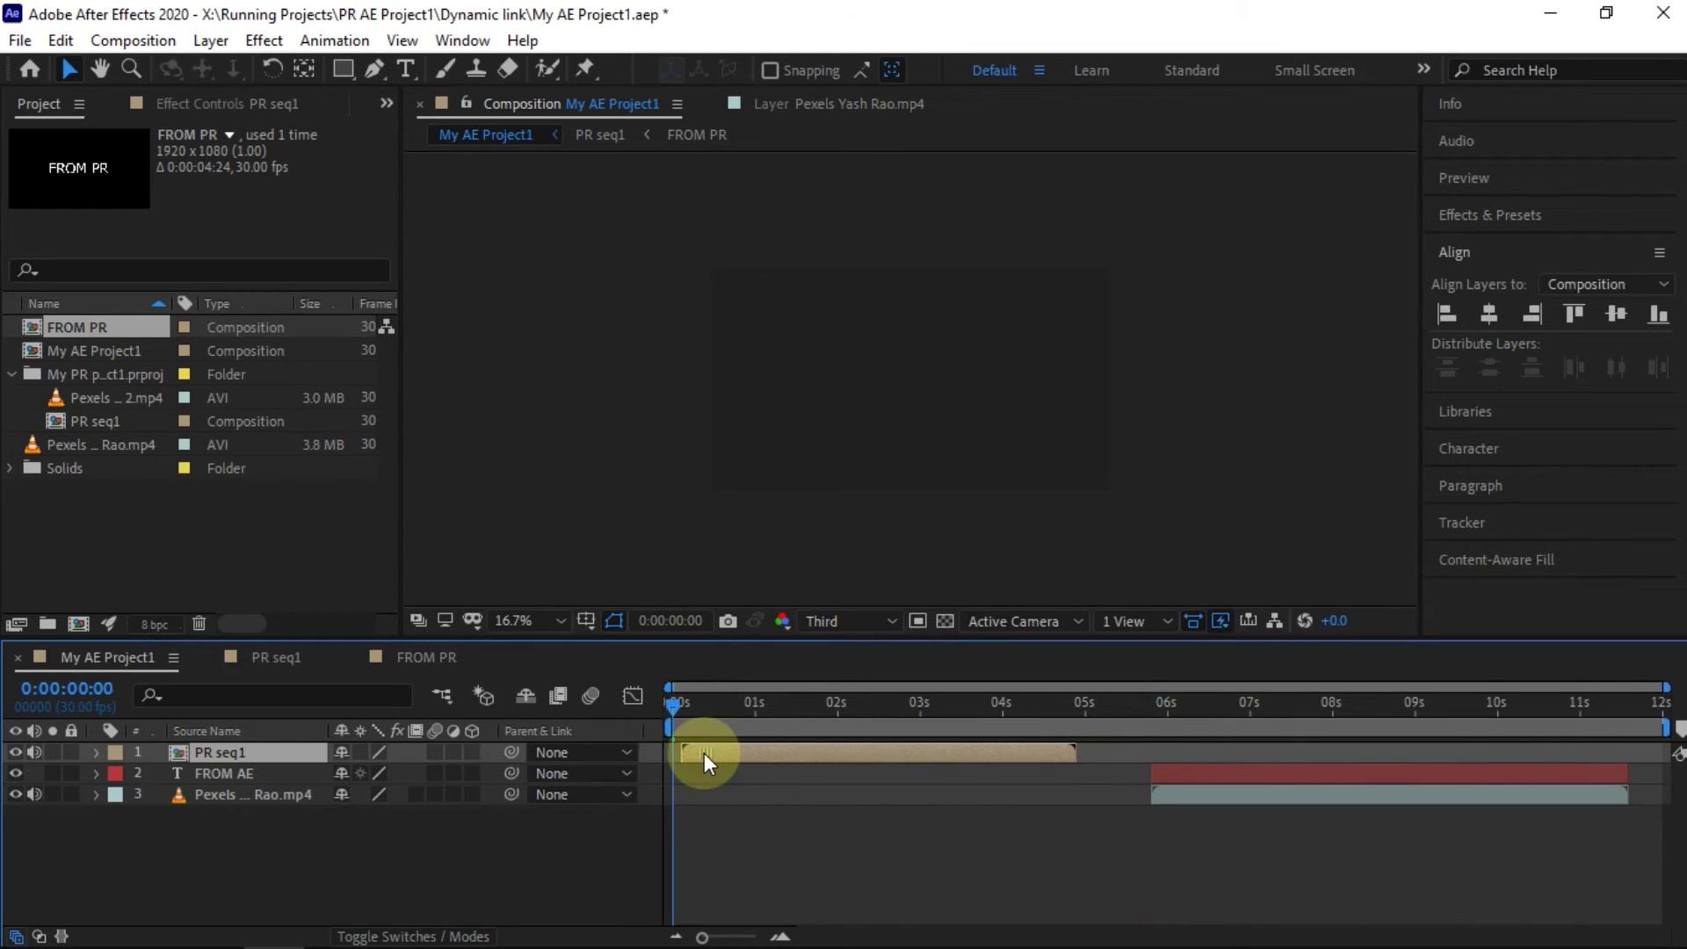
- Start the FROM AE and Pexels layers right after PR seq1, around five seconds
click(1155, 773)
shift+click(1174, 771)
drag(1174, 771, 1091, 785)
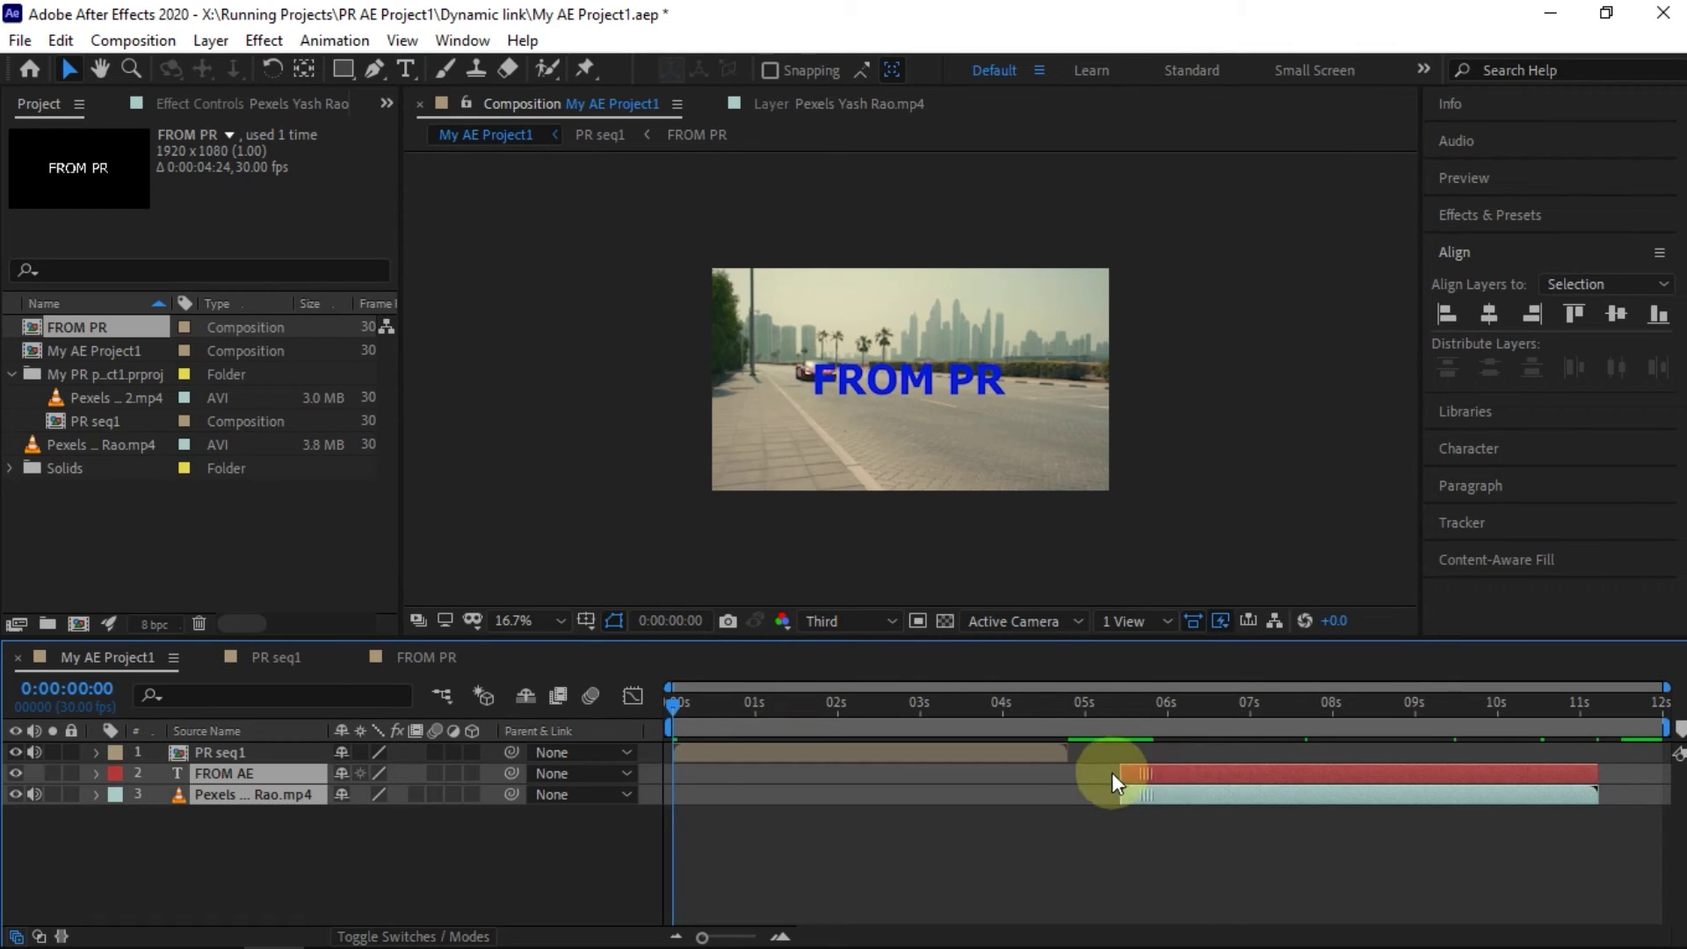
click(1051, 703)
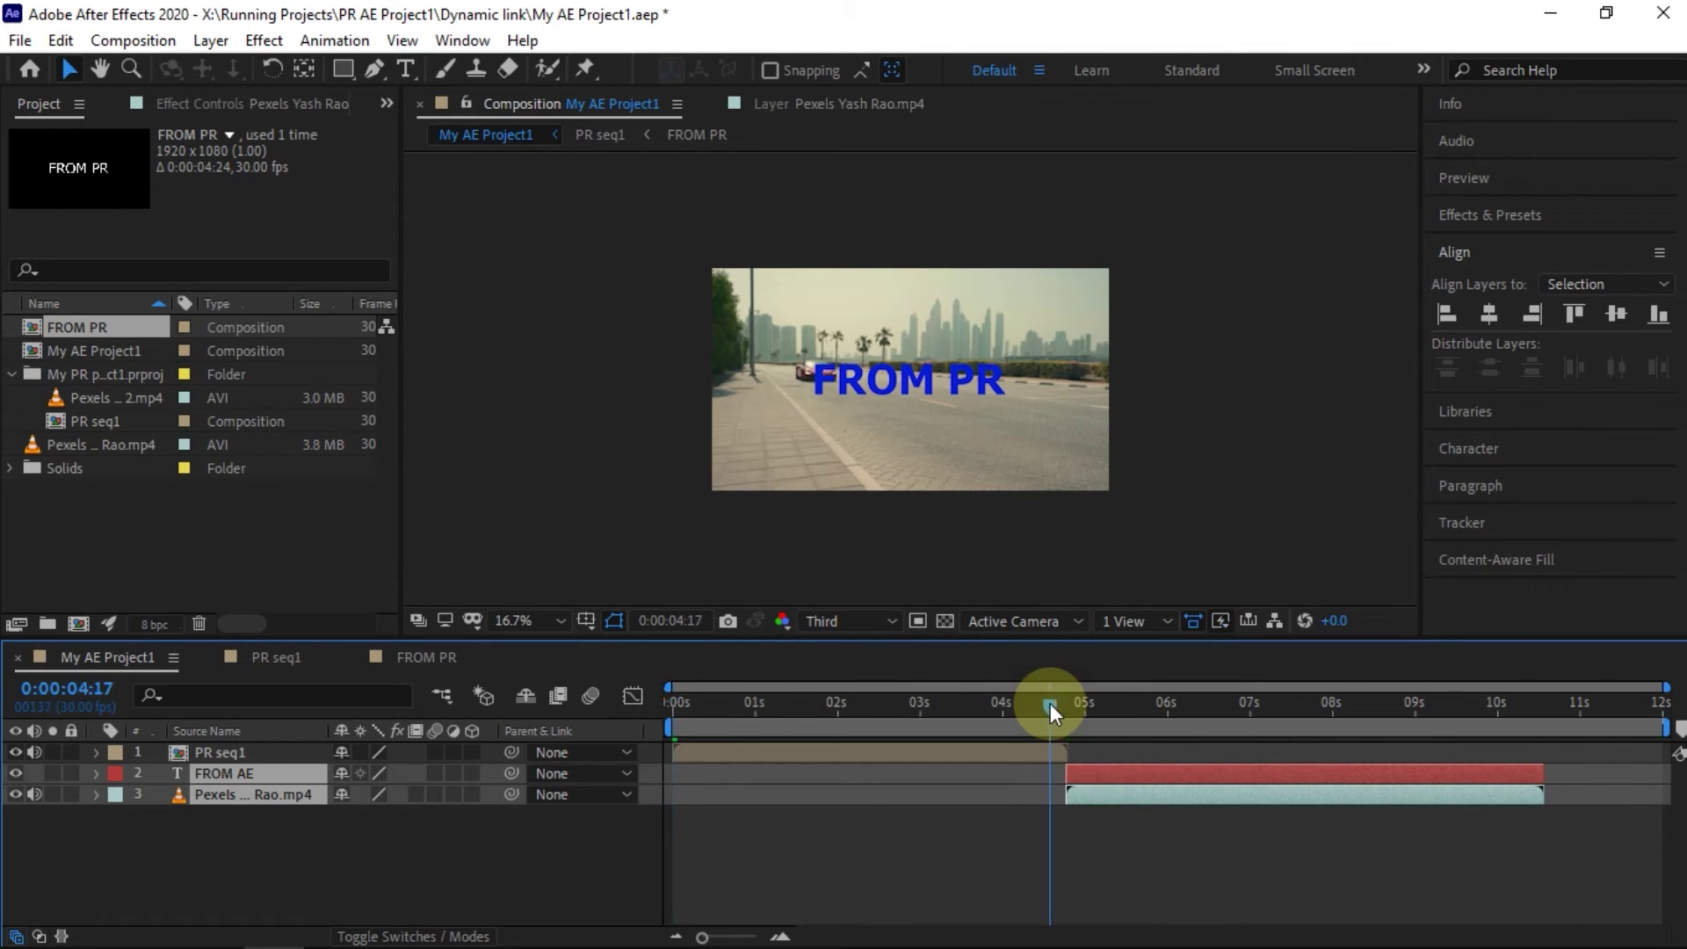
click(1131, 702)
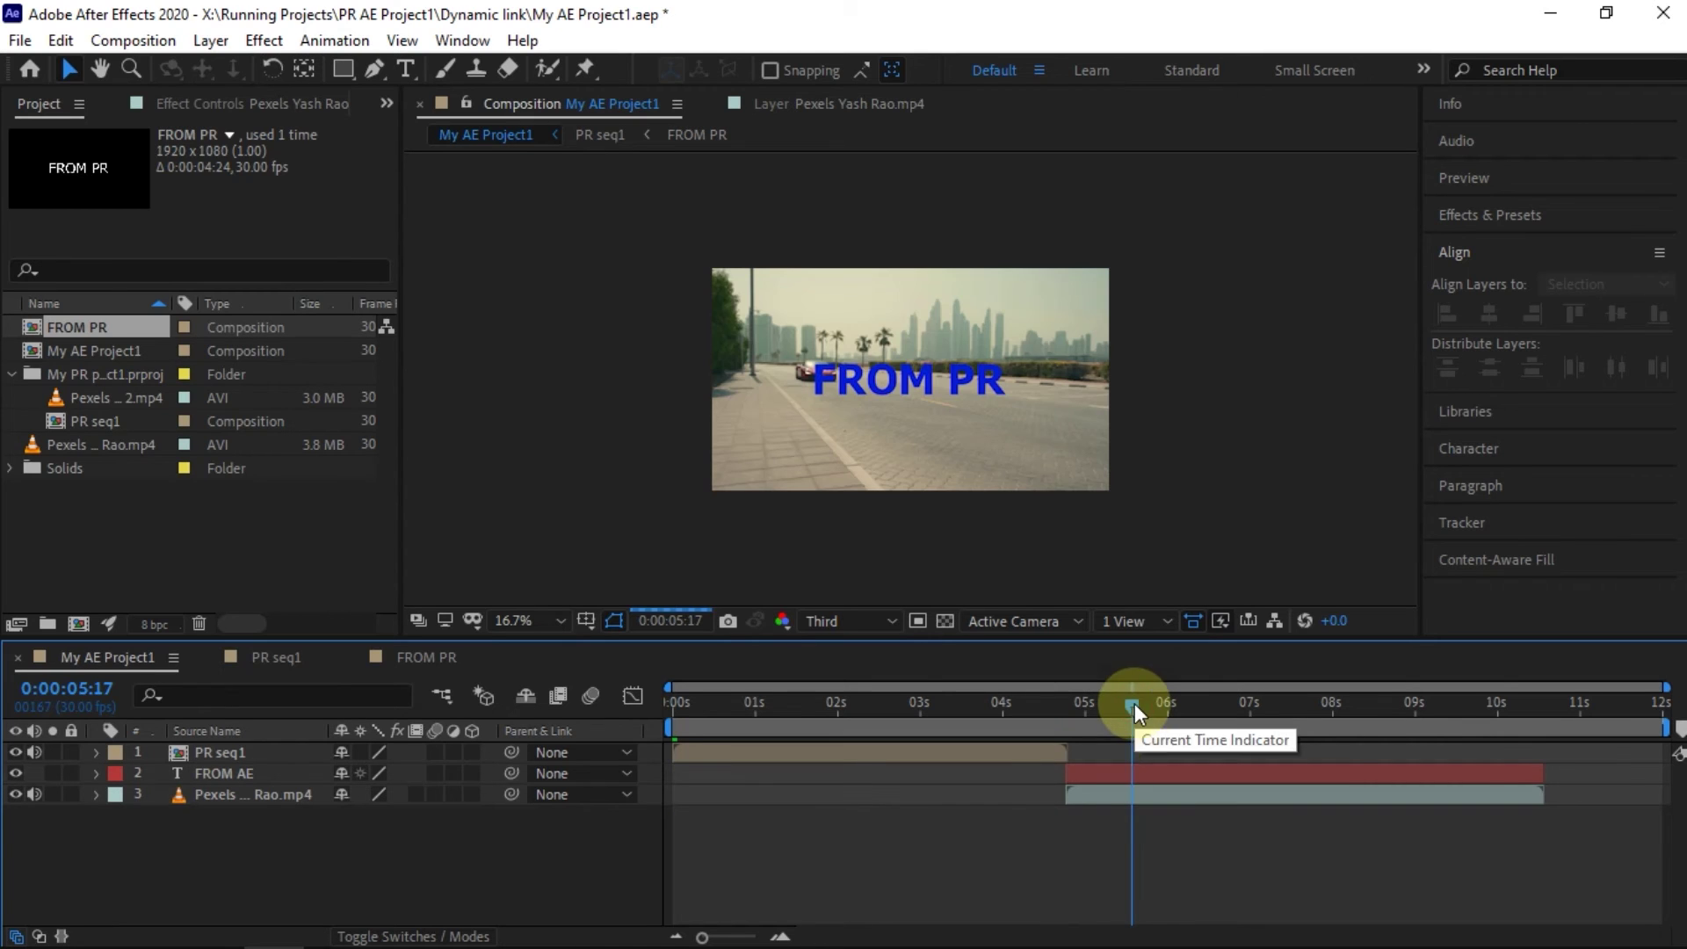
click(1118, 773)
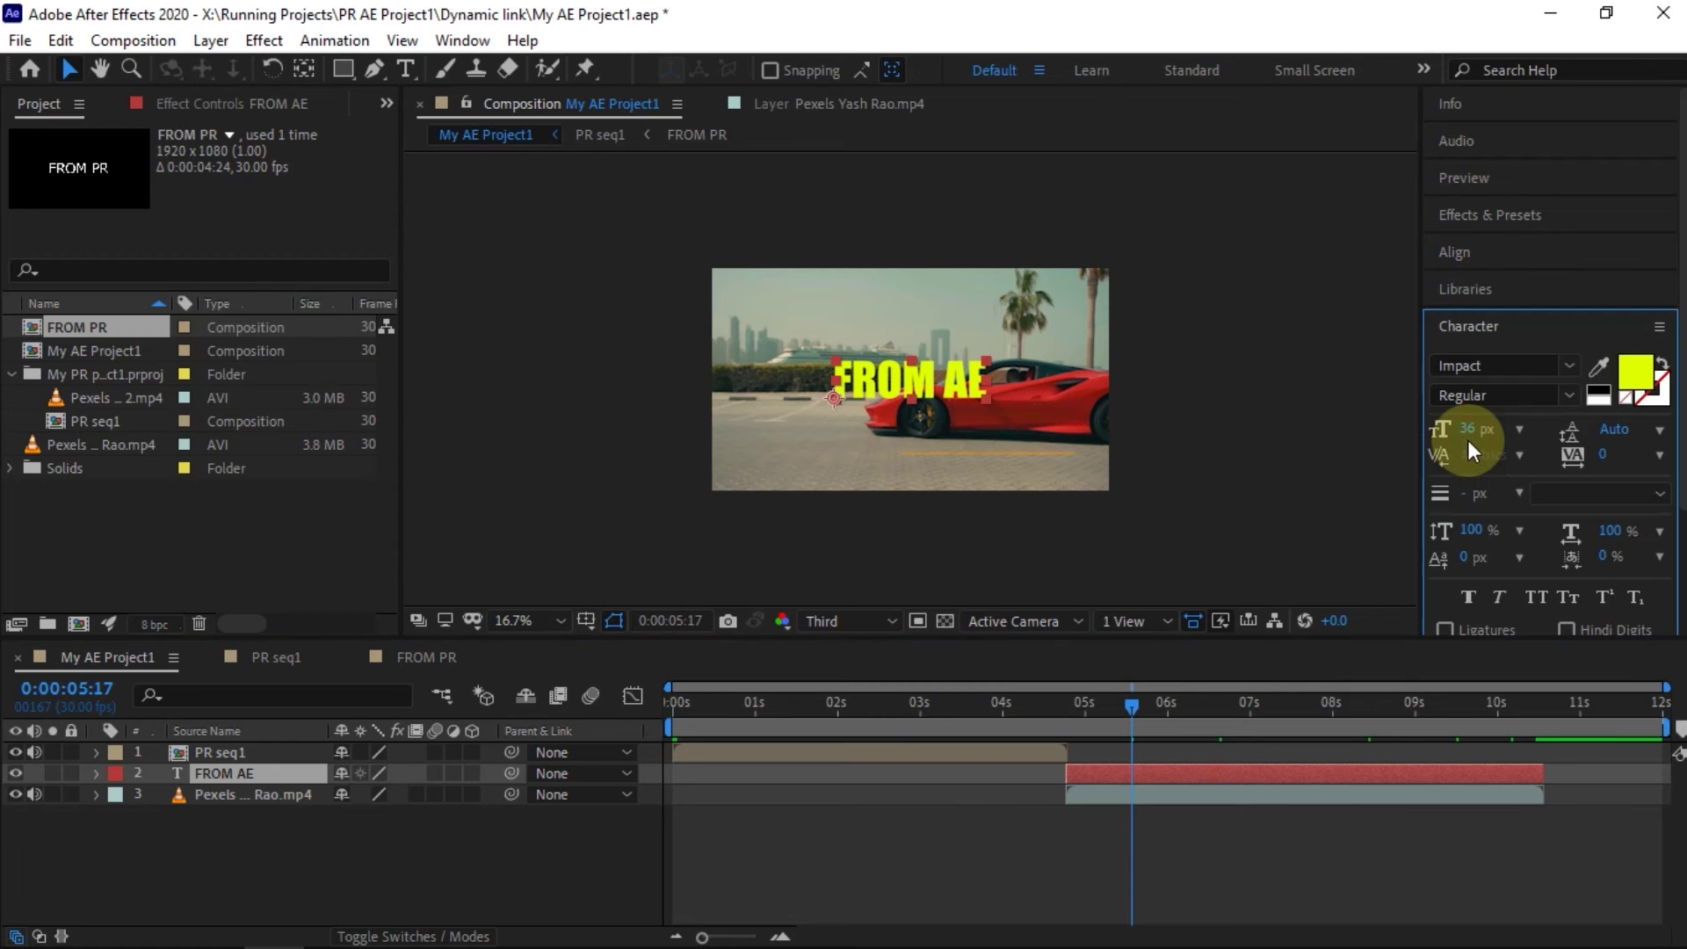
- Make the FROM AE title cyan in Jack in the Box and shrink it to fit
click(1635, 370)
drag(896, 594, 896, 492)
key(Return)
click(1502, 365)
click(1283, 482)
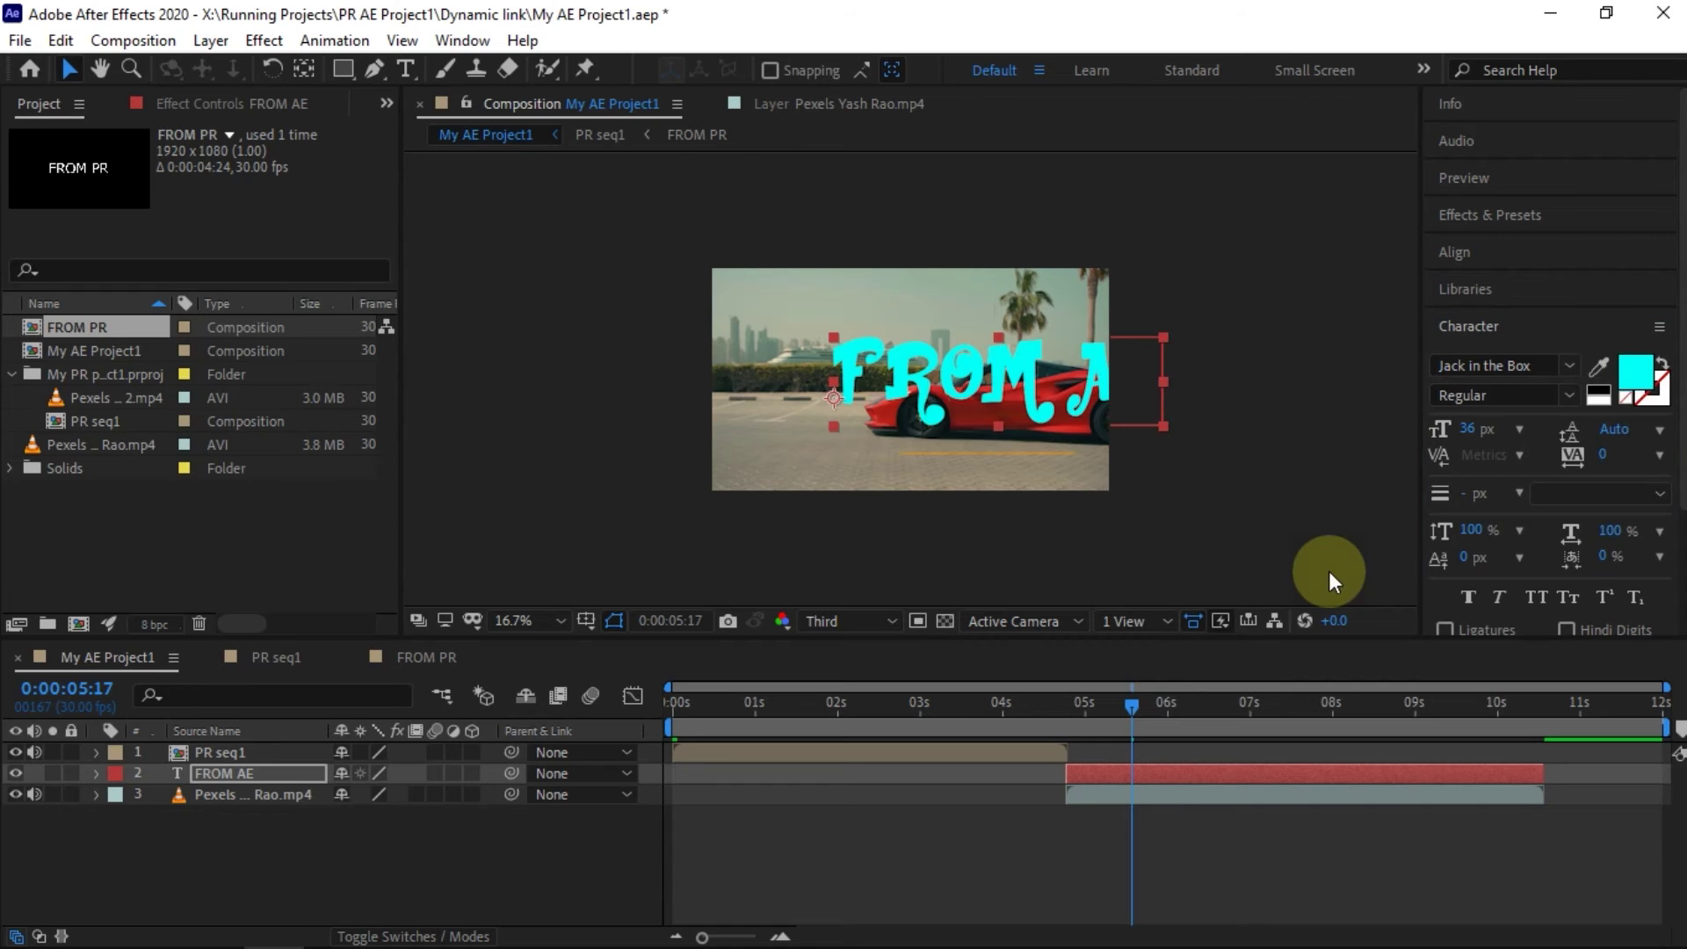
drag(1163, 337, 1063, 362)
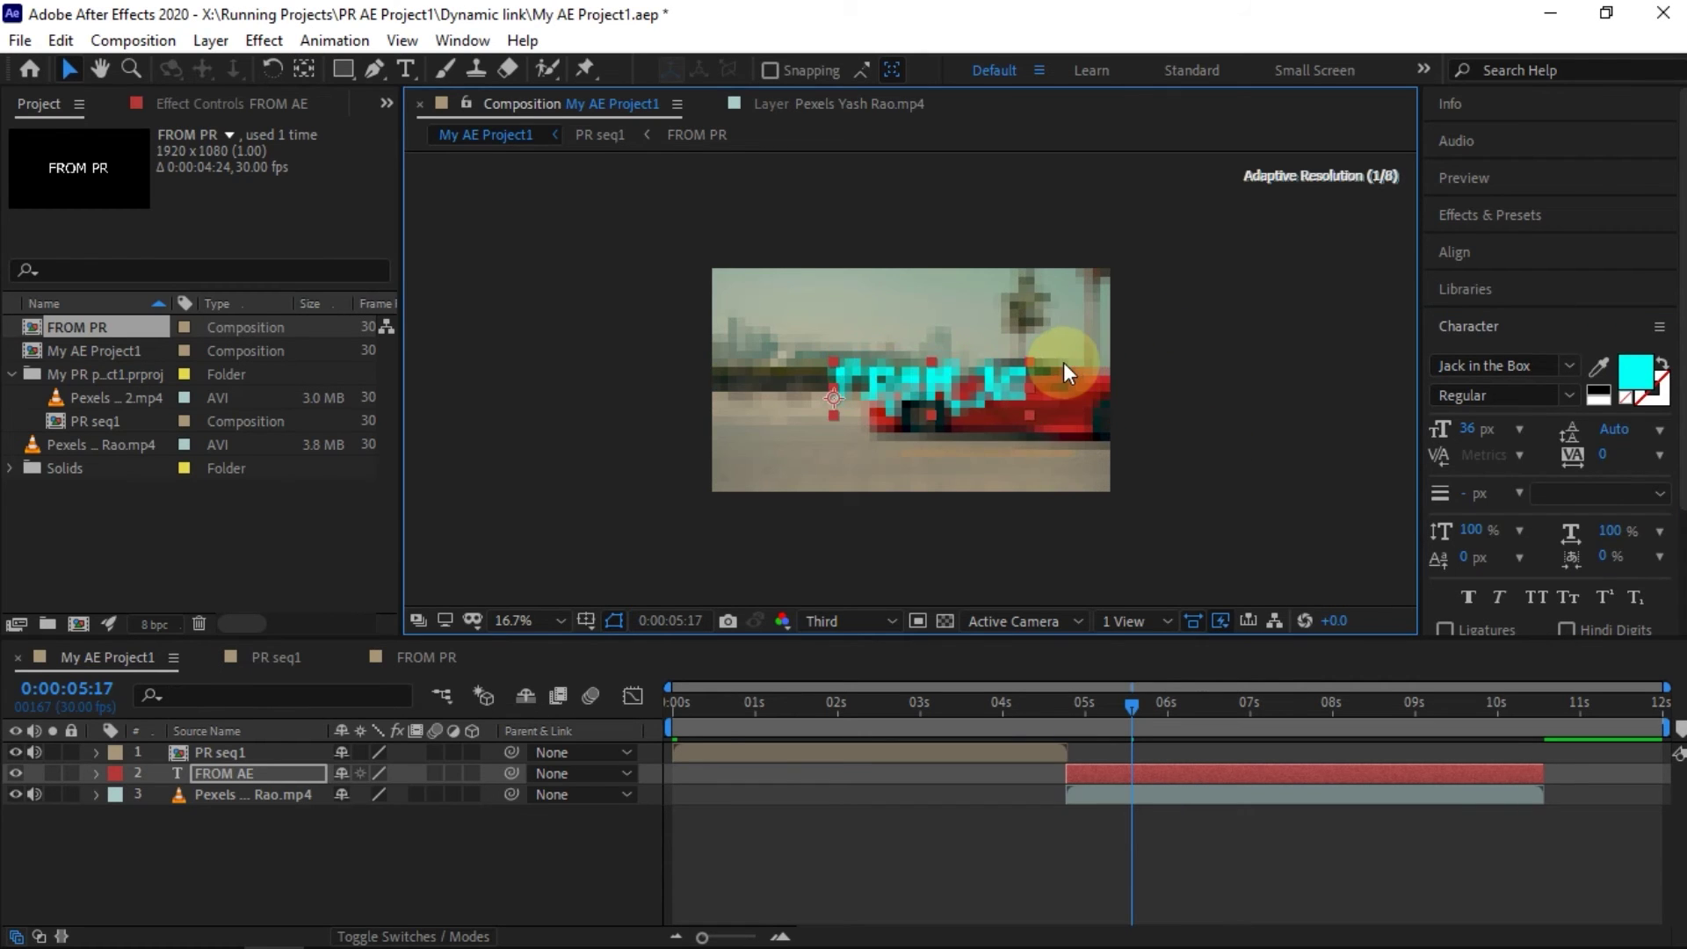
- Centre the FROM AE title horizontally and vertically, then save the project
click(1458, 256)
click(1488, 314)
click(1614, 314)
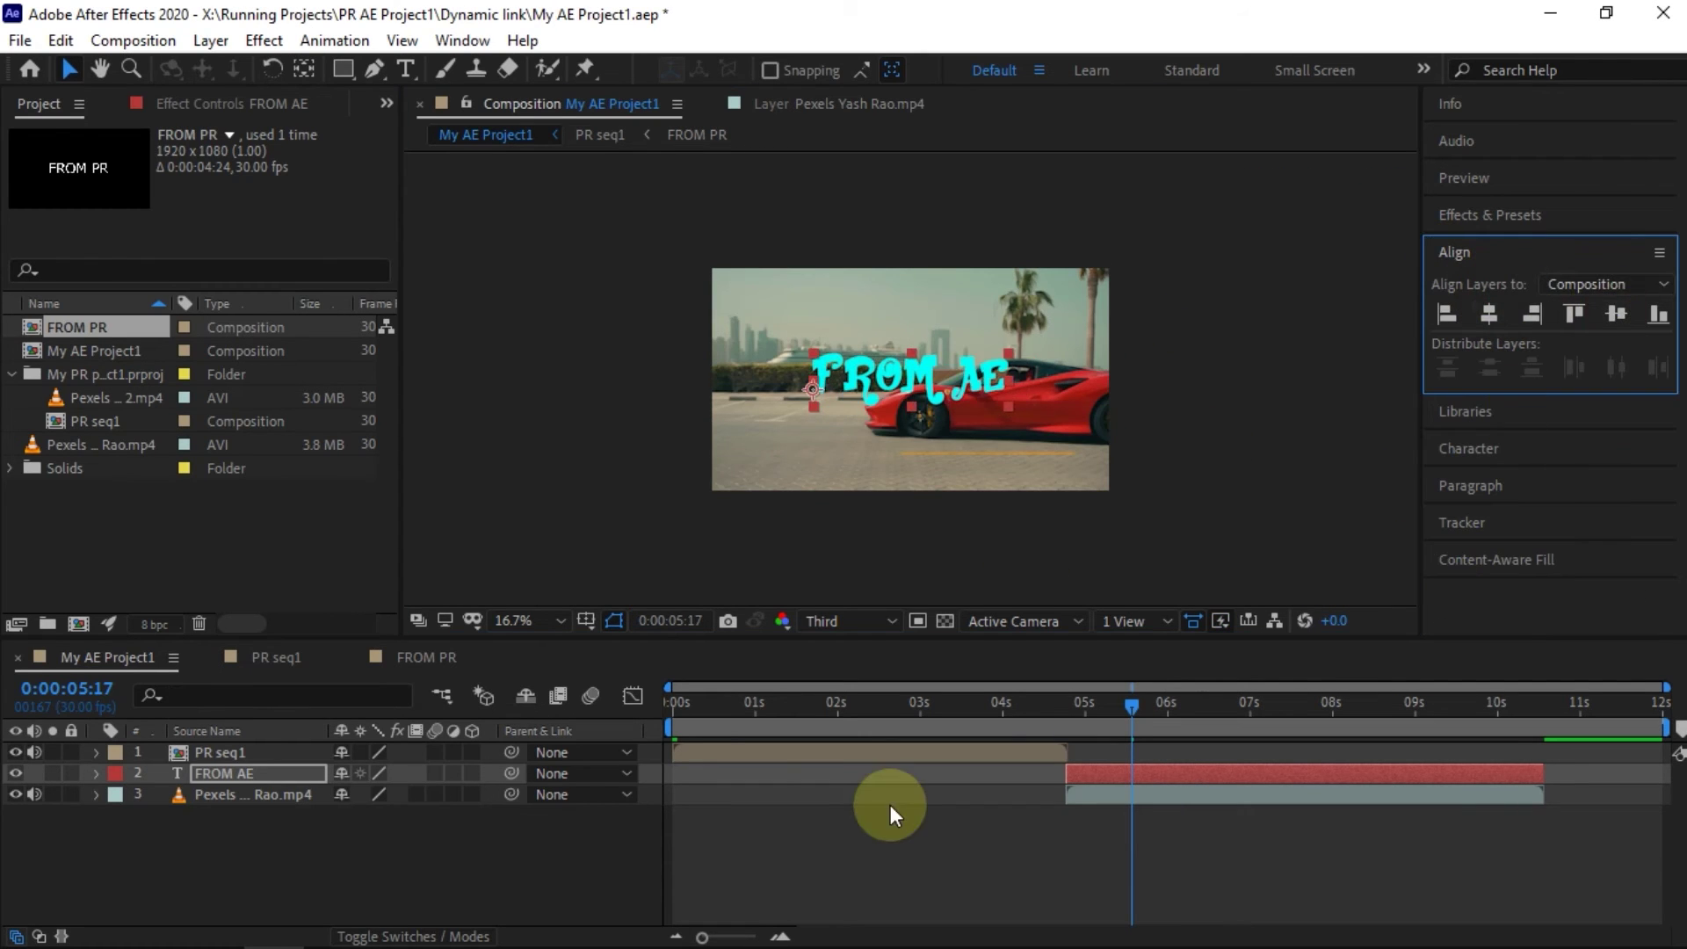
key(ctrl+s)
- Scrub Premiere's linked sequence to confirm the cyan FROM AE title, then return to After Effects
click(213, 921)
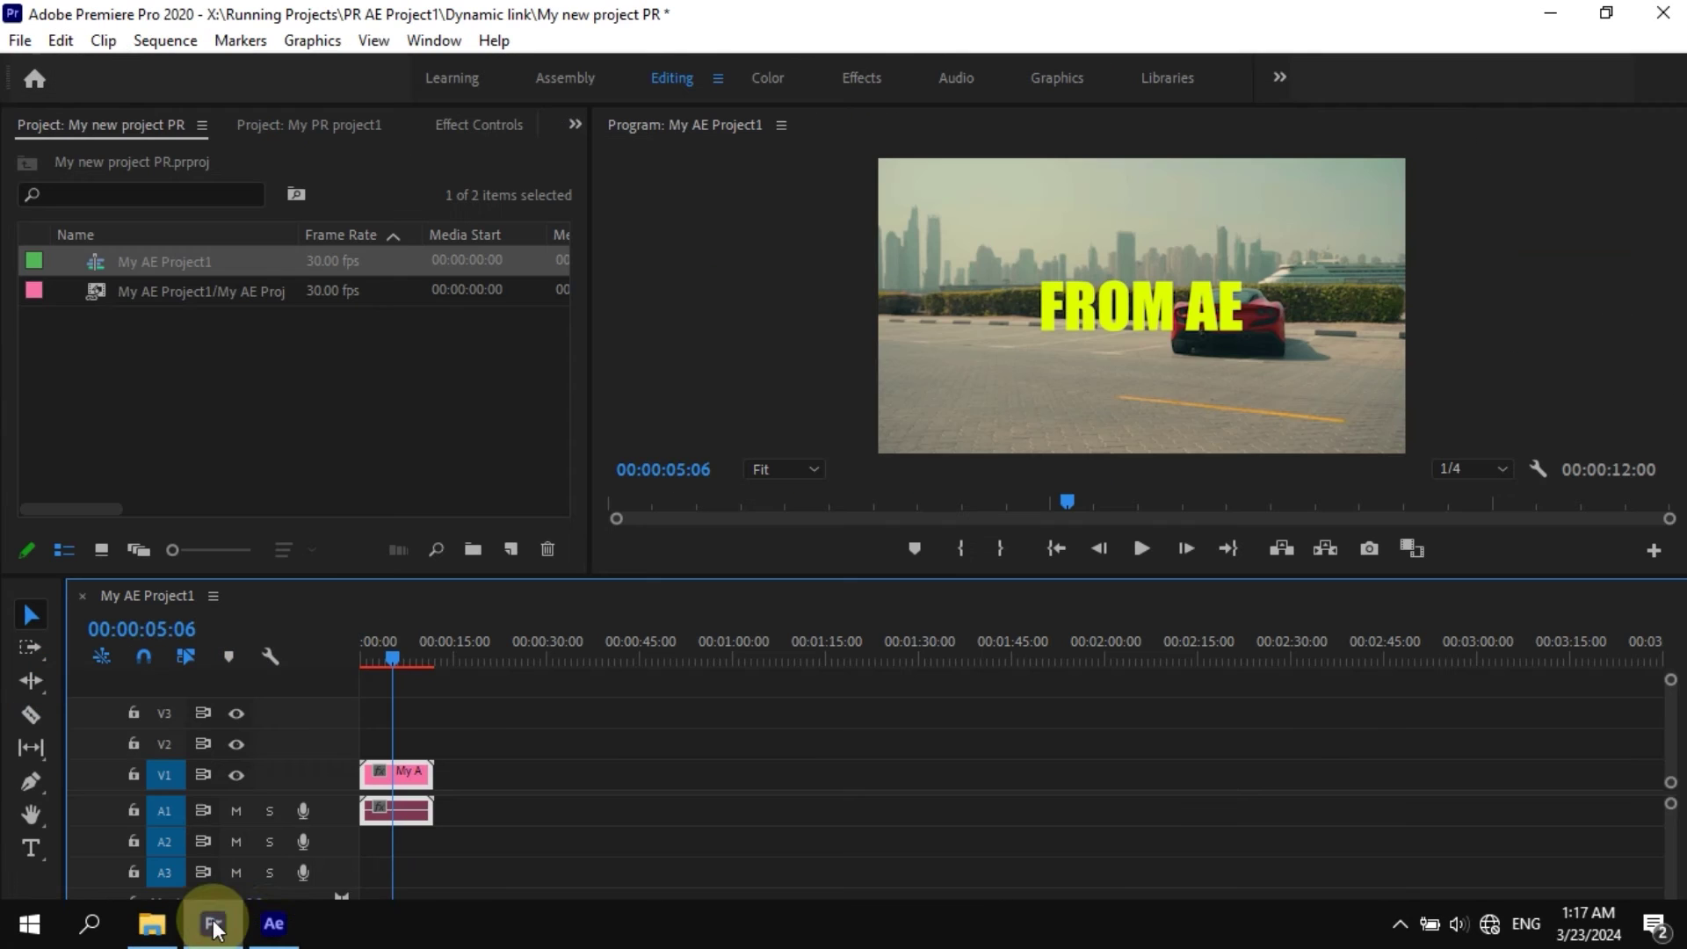
click(374, 651)
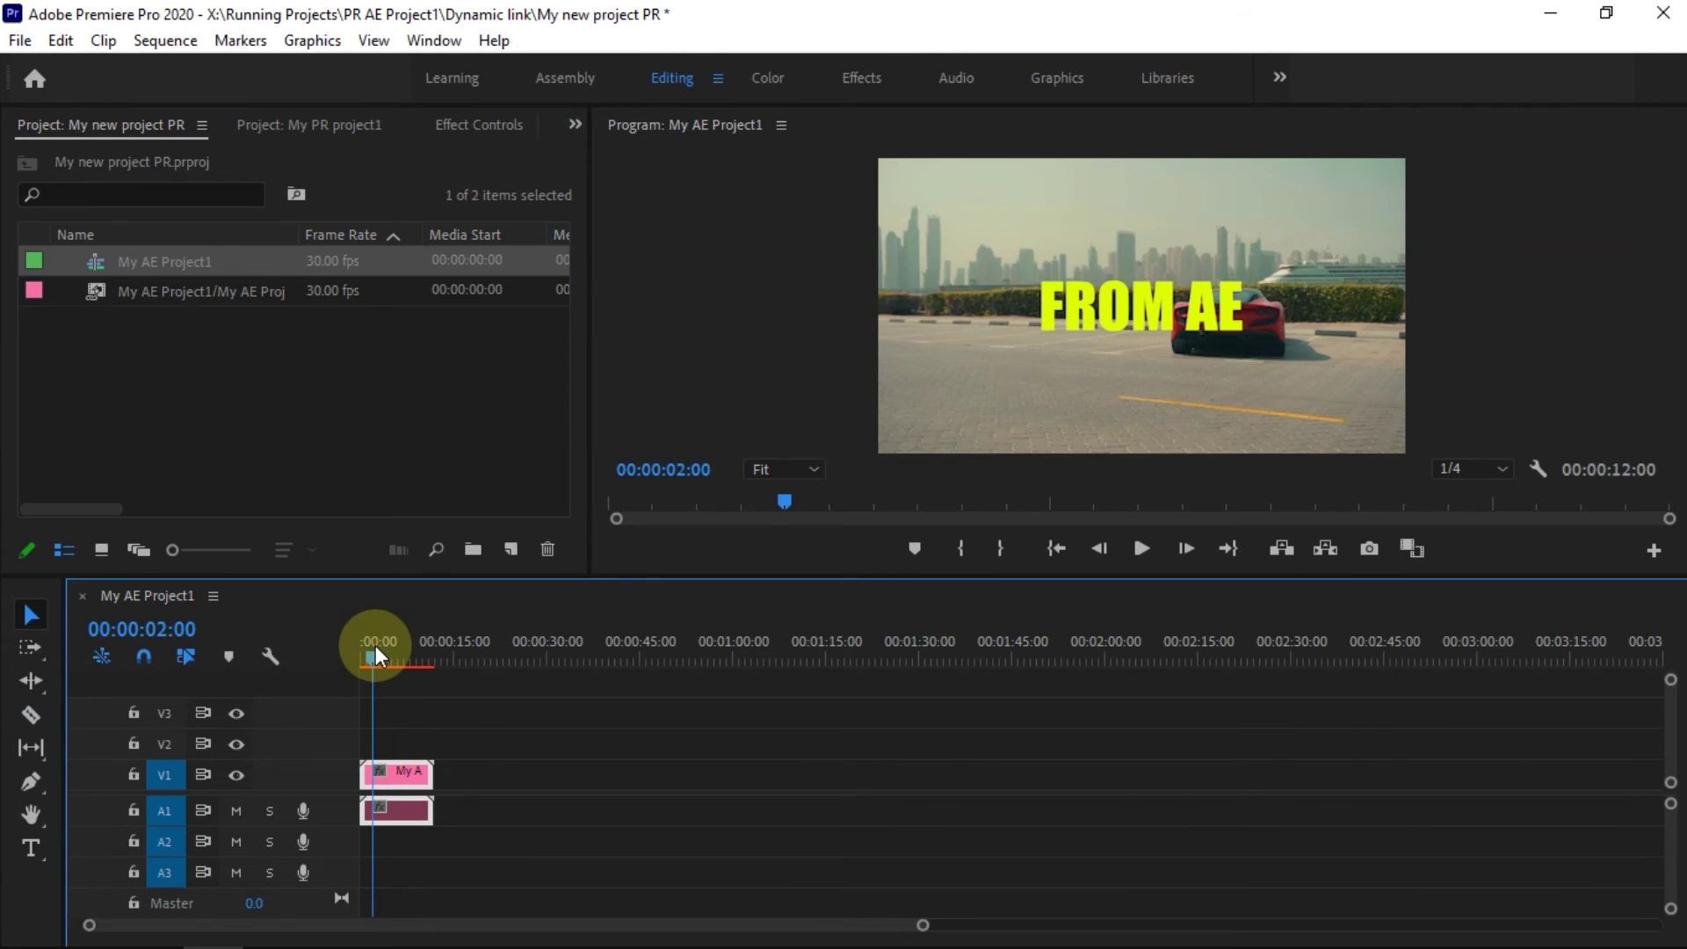
drag(375, 646, 424, 662)
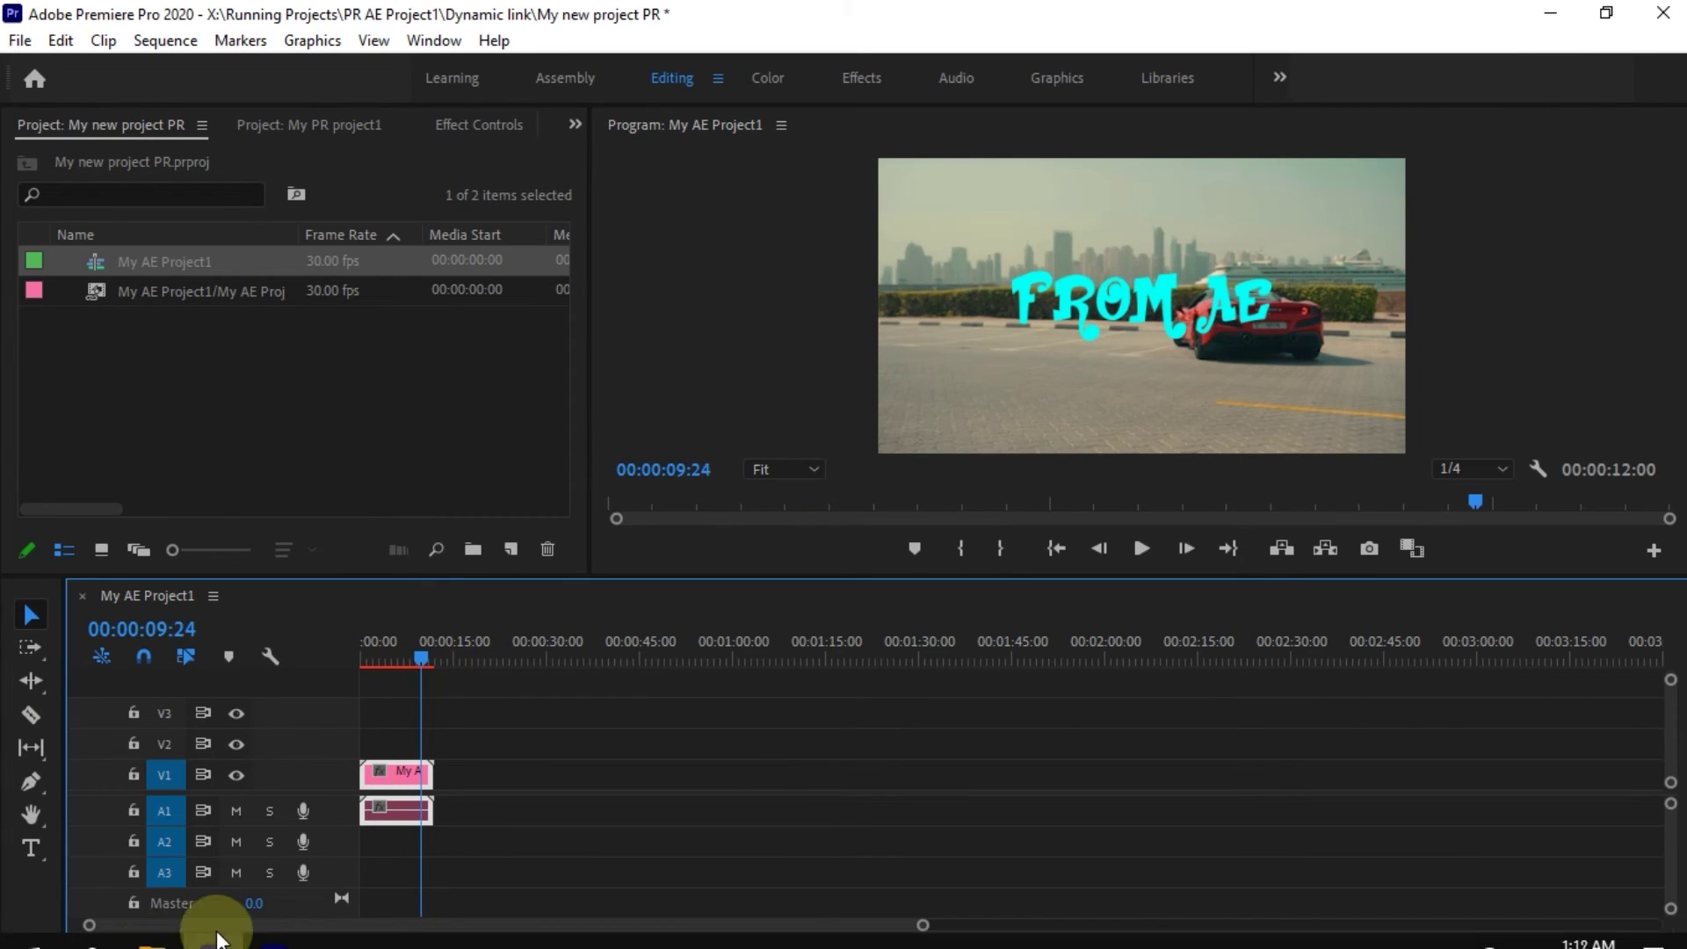
click(273, 922)
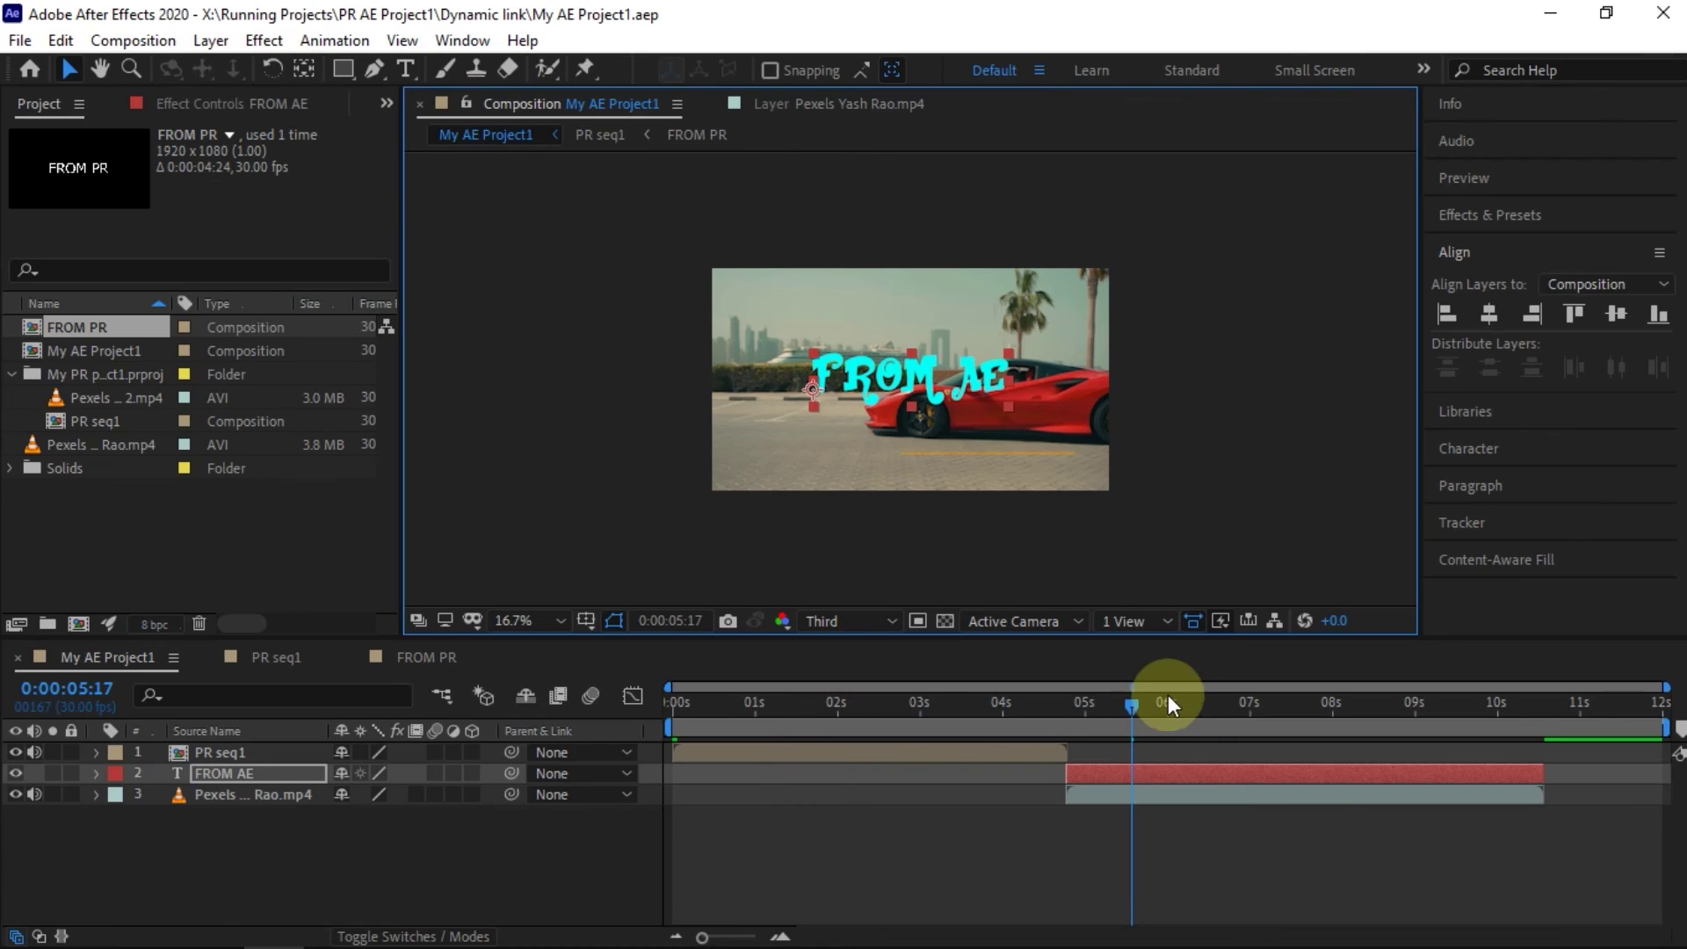
- Trim My AE Project1 comp to its work area so it ends around ten seconds
click(228, 922)
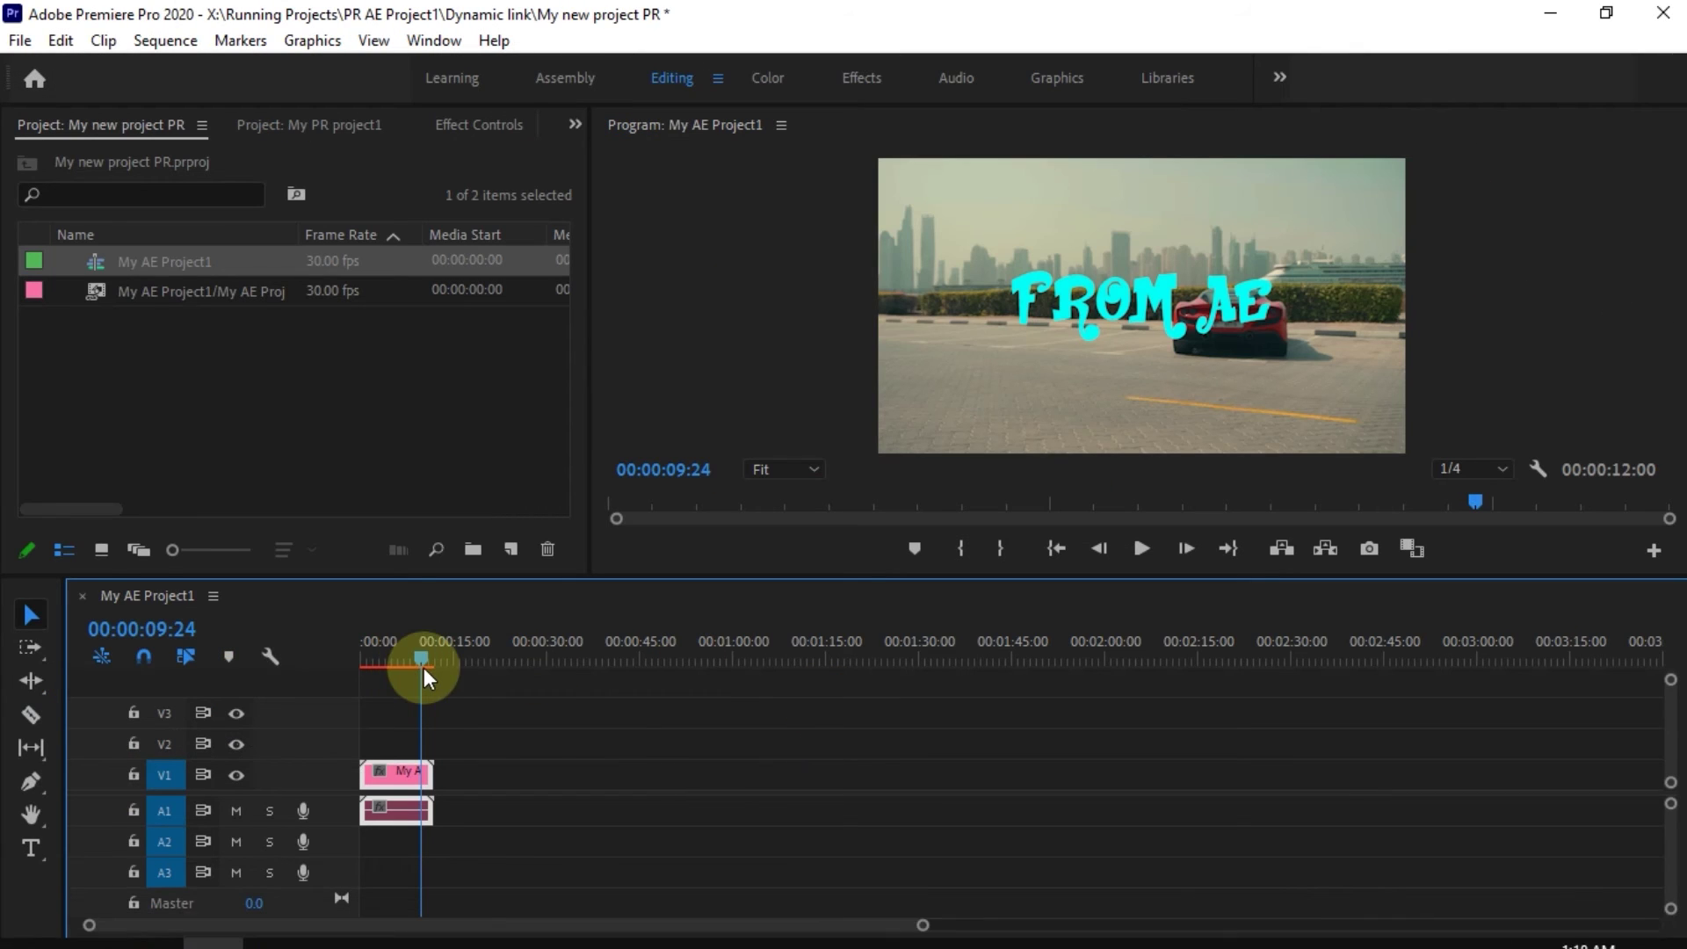
drag(431, 677, 428, 668)
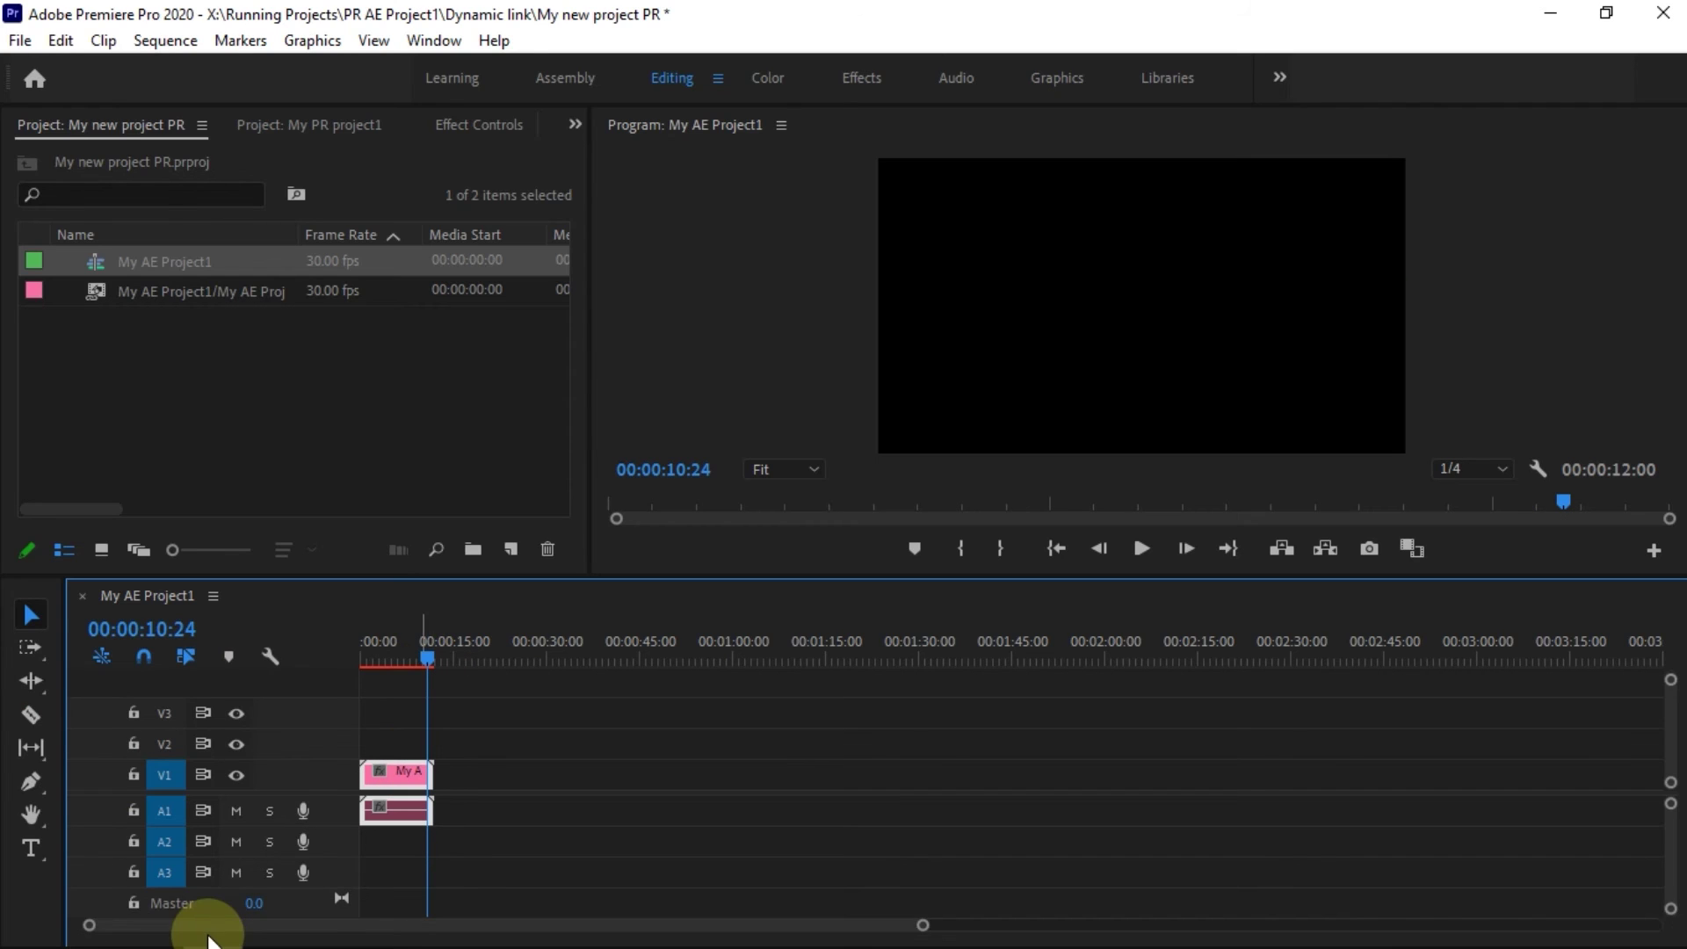
mouse_move(272, 930)
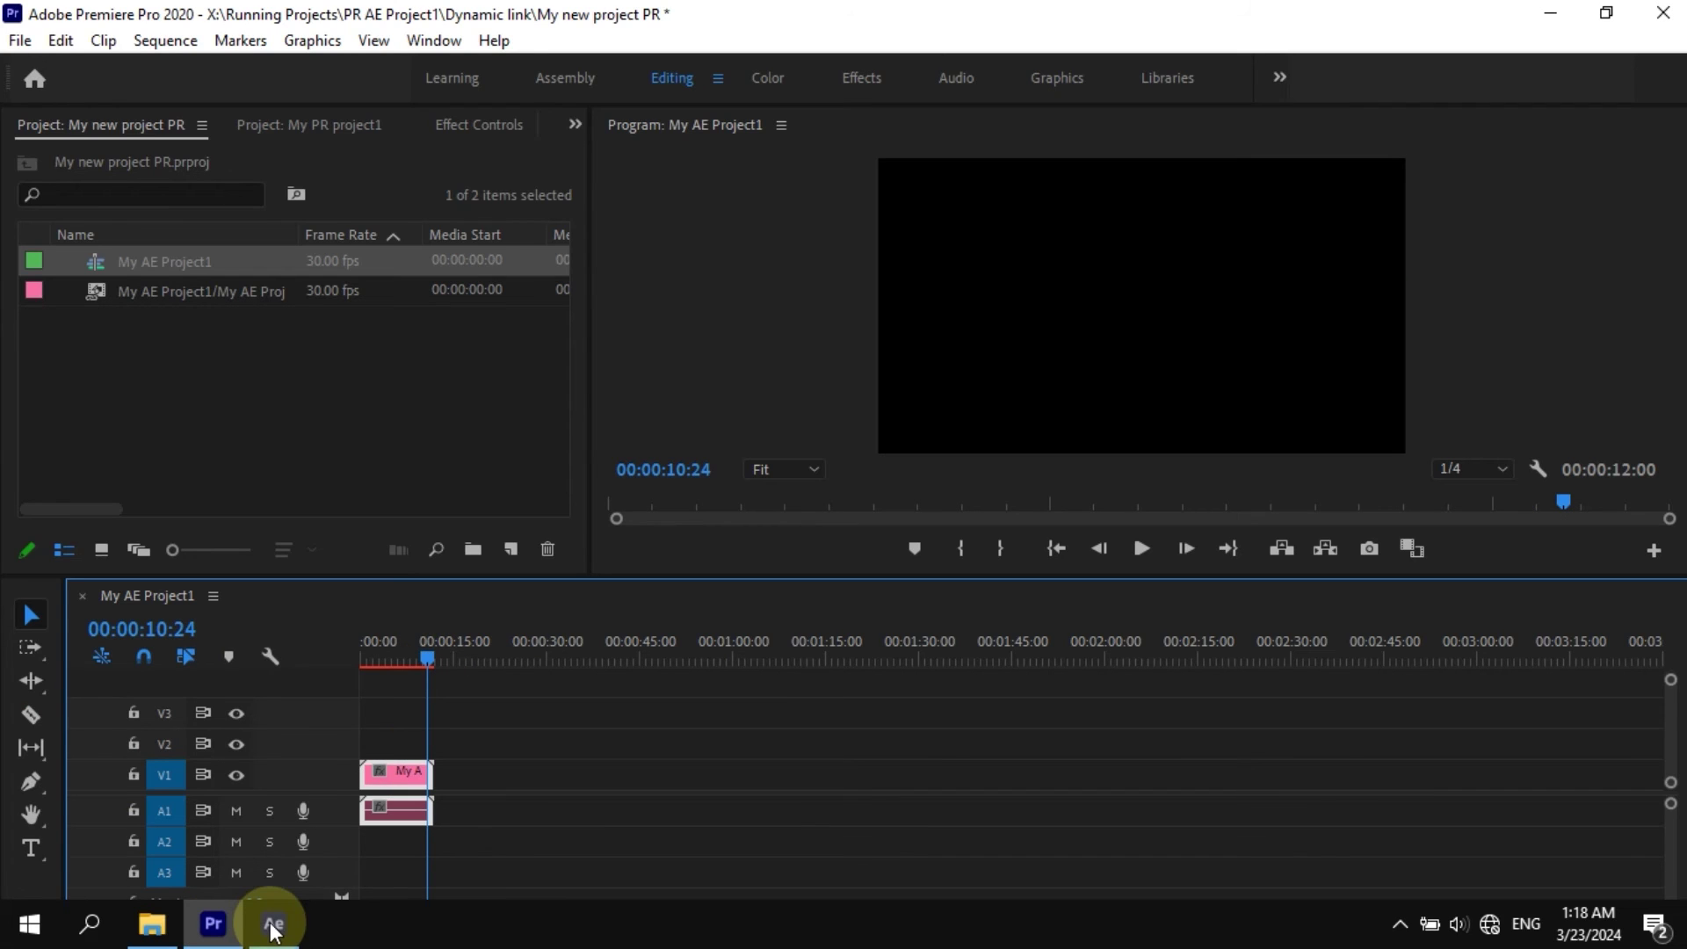
click(273, 930)
right_click(1505, 731)
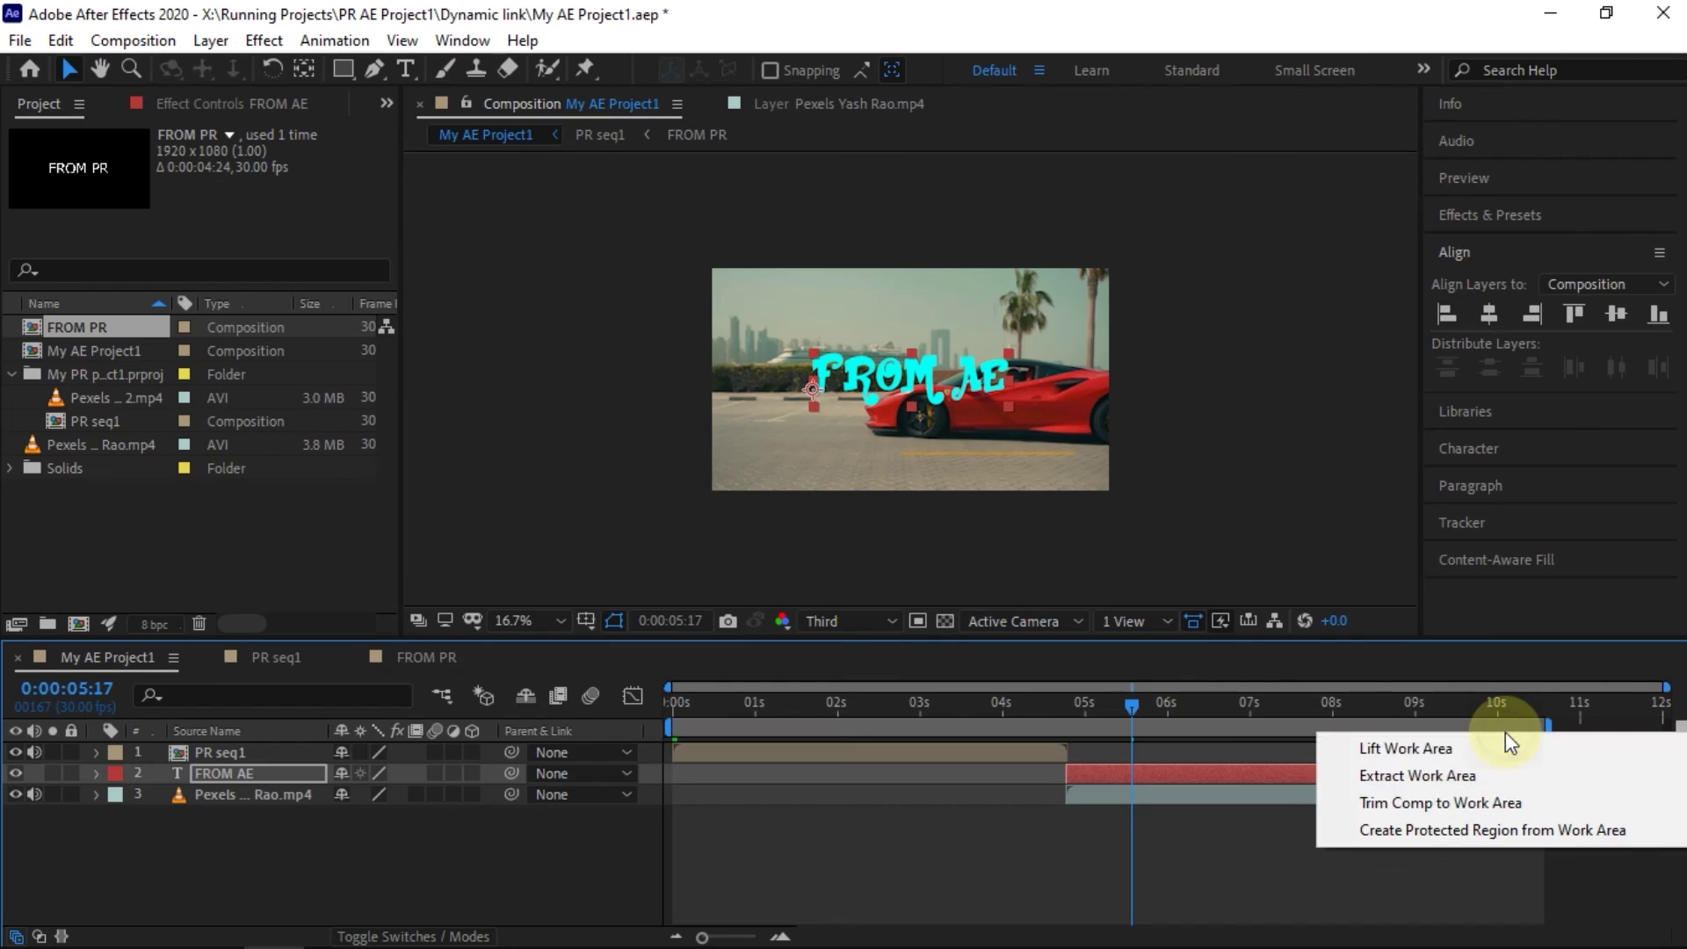
click(1457, 802)
mouse_move(843, 942)
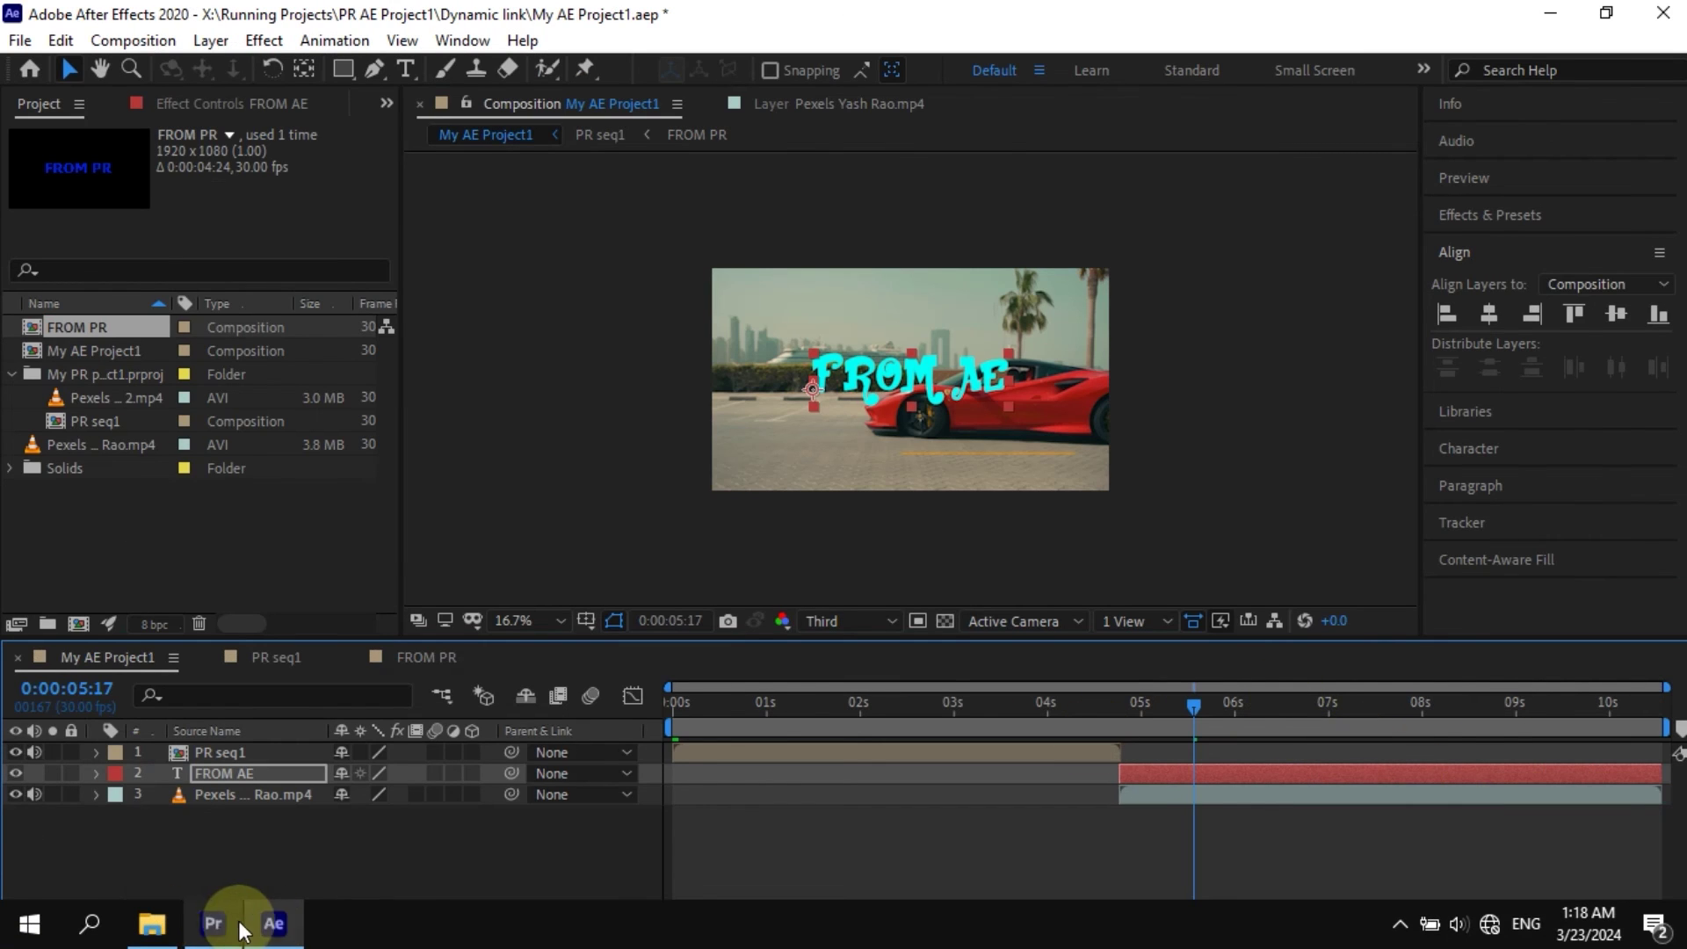
click(239, 927)
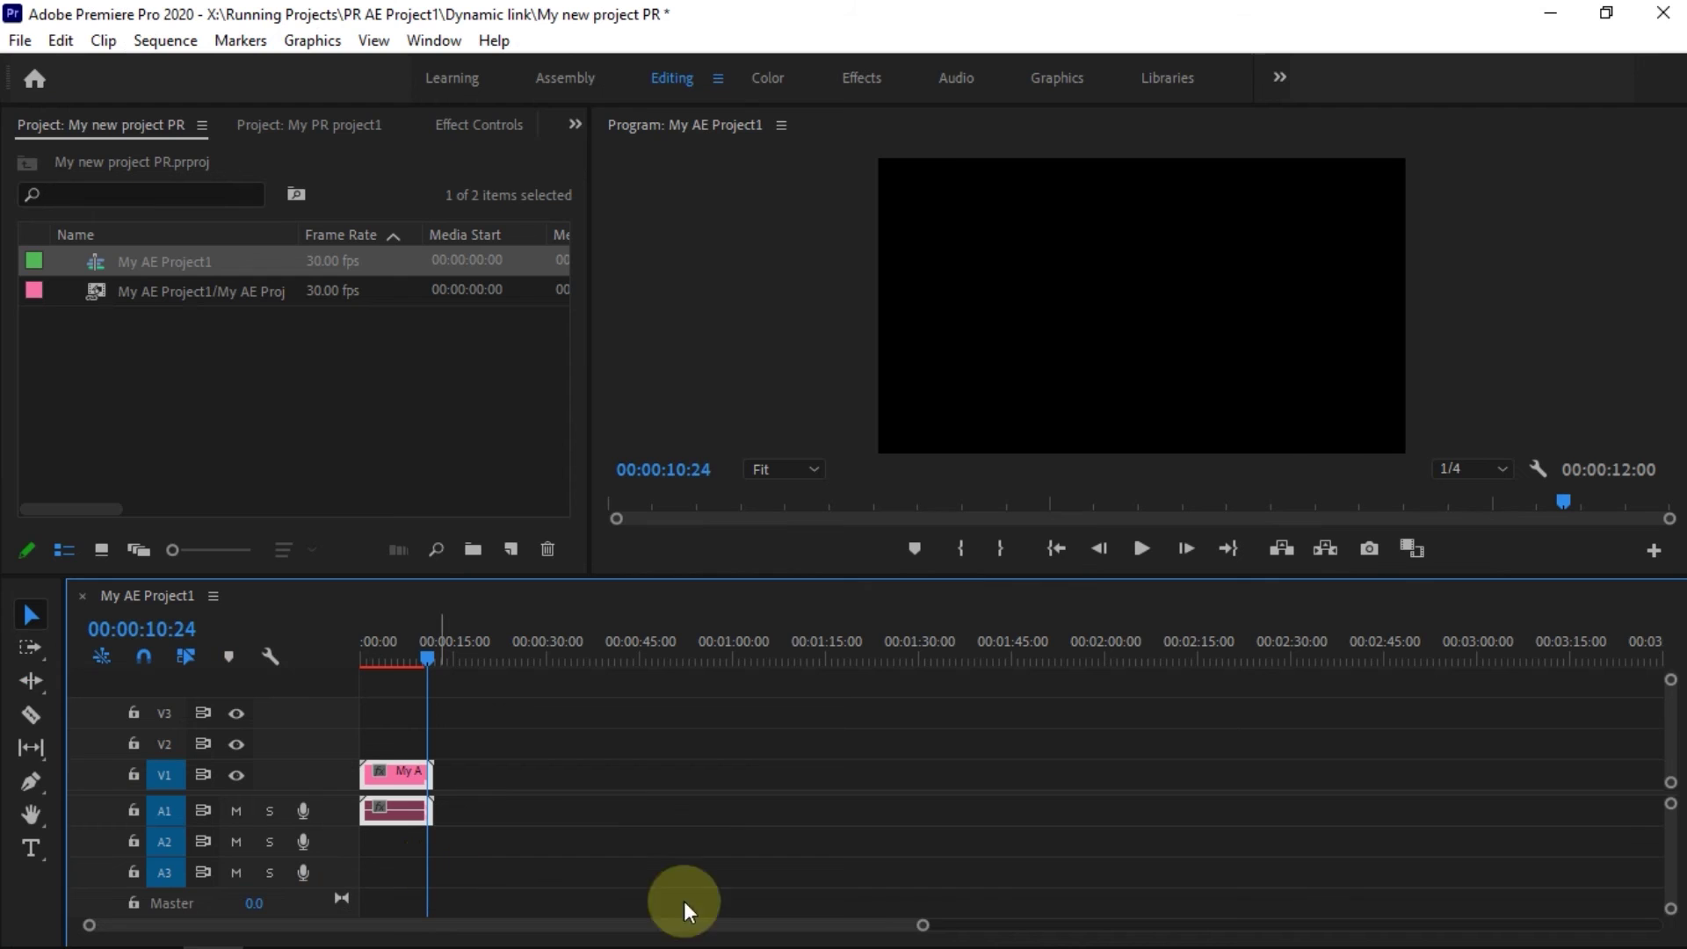
- Trim the linked clip's end back to its last video frame, making the sequence 00:00:10:15
drag(924, 928, 456, 924)
drag(615, 657, 615, 681)
drag(611, 793, 612, 793)
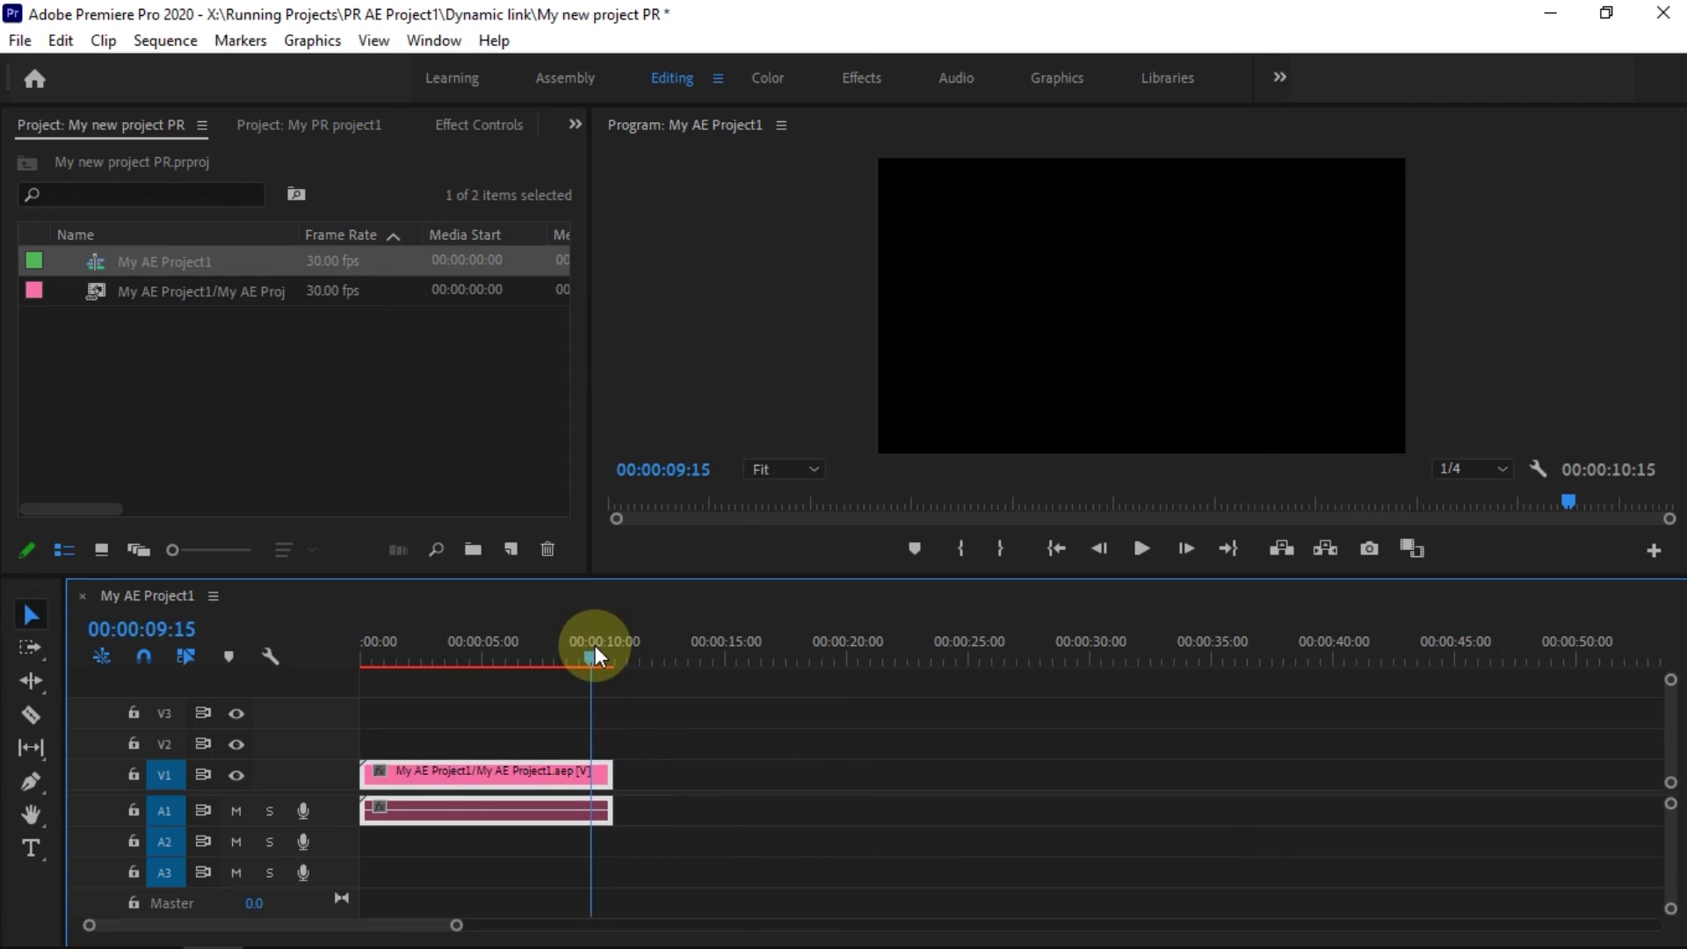